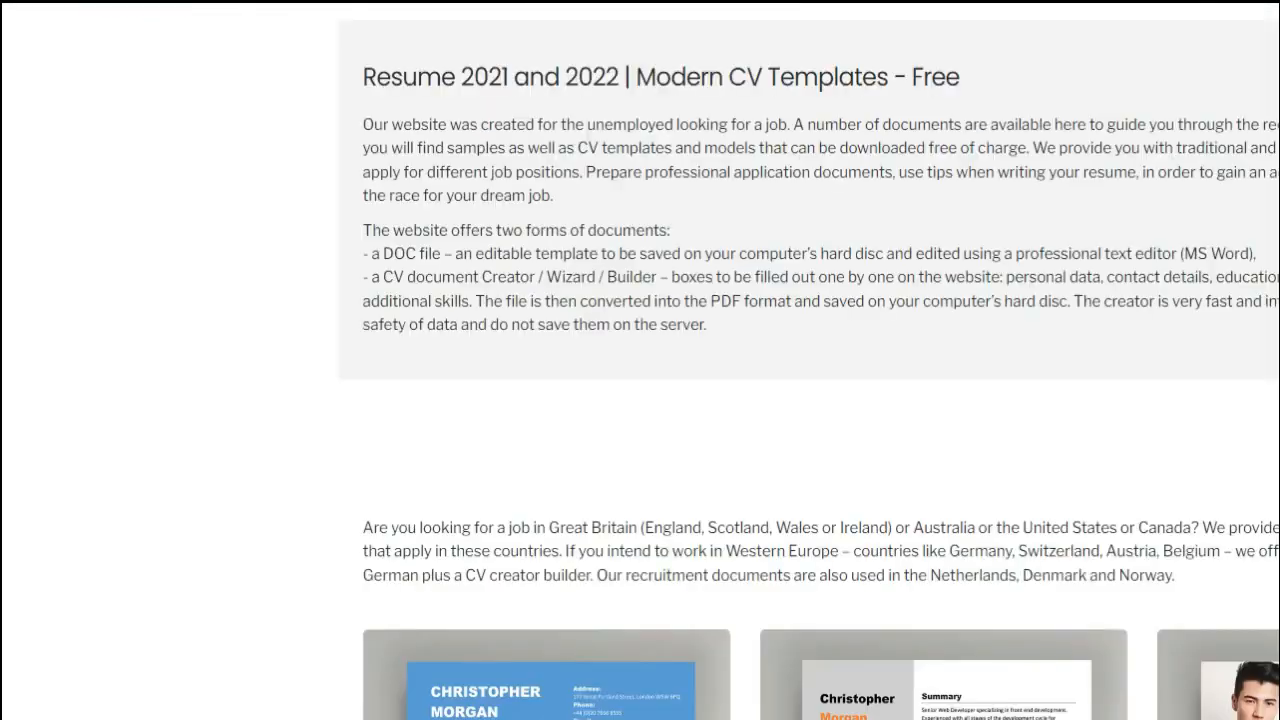
Open the CV Resume Templates result from coolfreecv.com and download the orange-and-blue MODERN RESUME / DOCX / FREE template
{"action": "scroll", "coordinate": [760, 400], "scroll_direction": "down", "scroll_amount": 4}
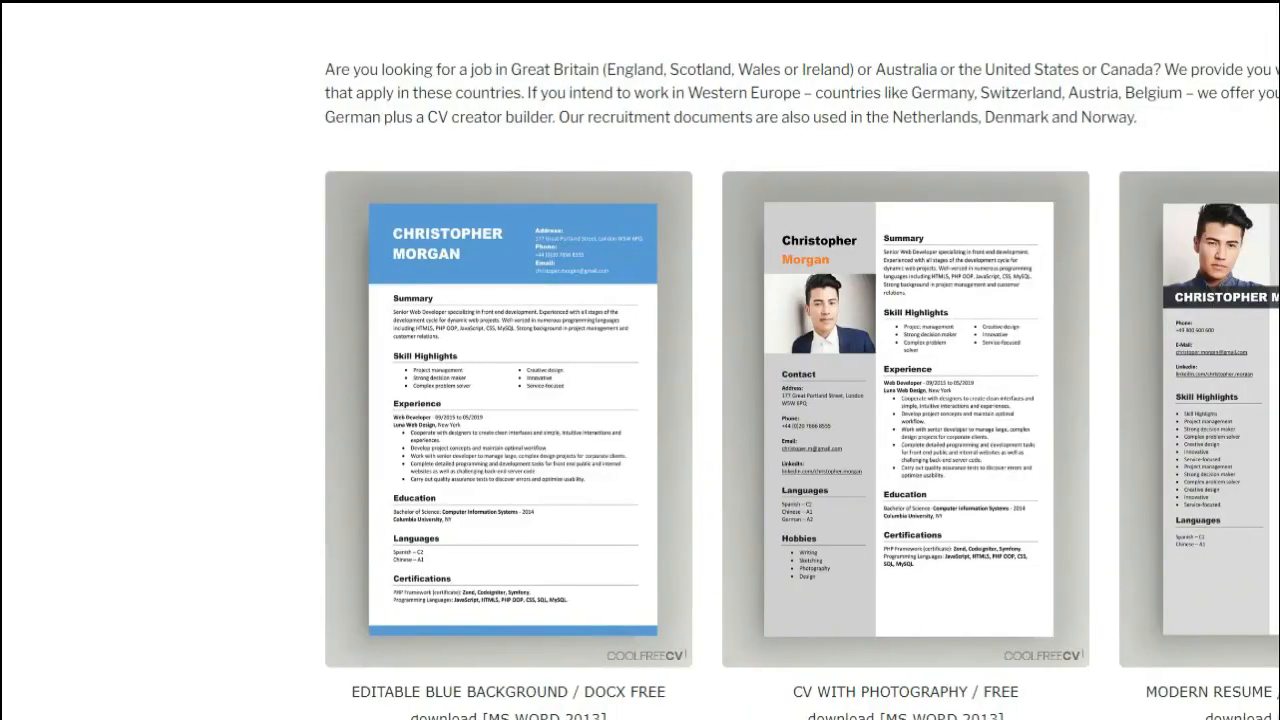
{"action": "scroll", "coordinate": [640, 400], "scroll_direction": "down", "scroll_amount": 4}
{"action": "scroll", "coordinate": [617, 360], "scroll_direction": "down", "scroll_amount": 1}
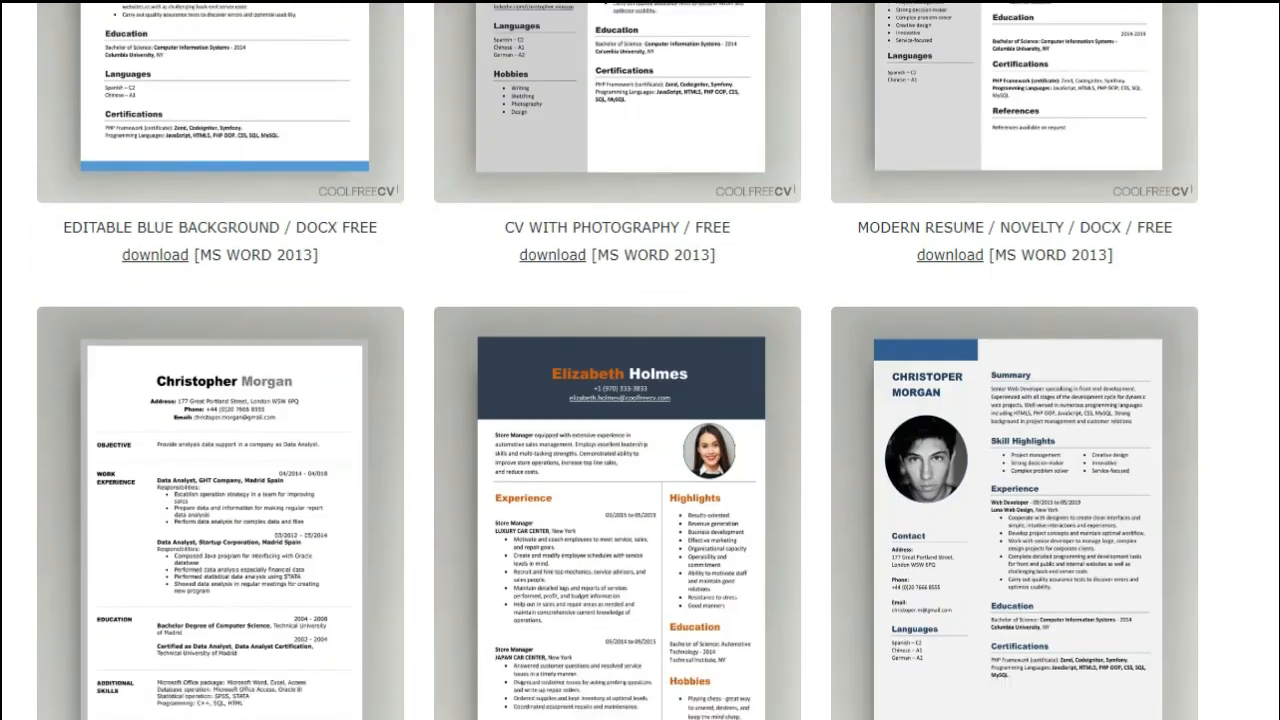
{"action": "scroll", "coordinate": [640, 360], "scroll_direction": "down", "scroll_amount": 3}
{"action": "double_click", "coordinate": [552, 519]}
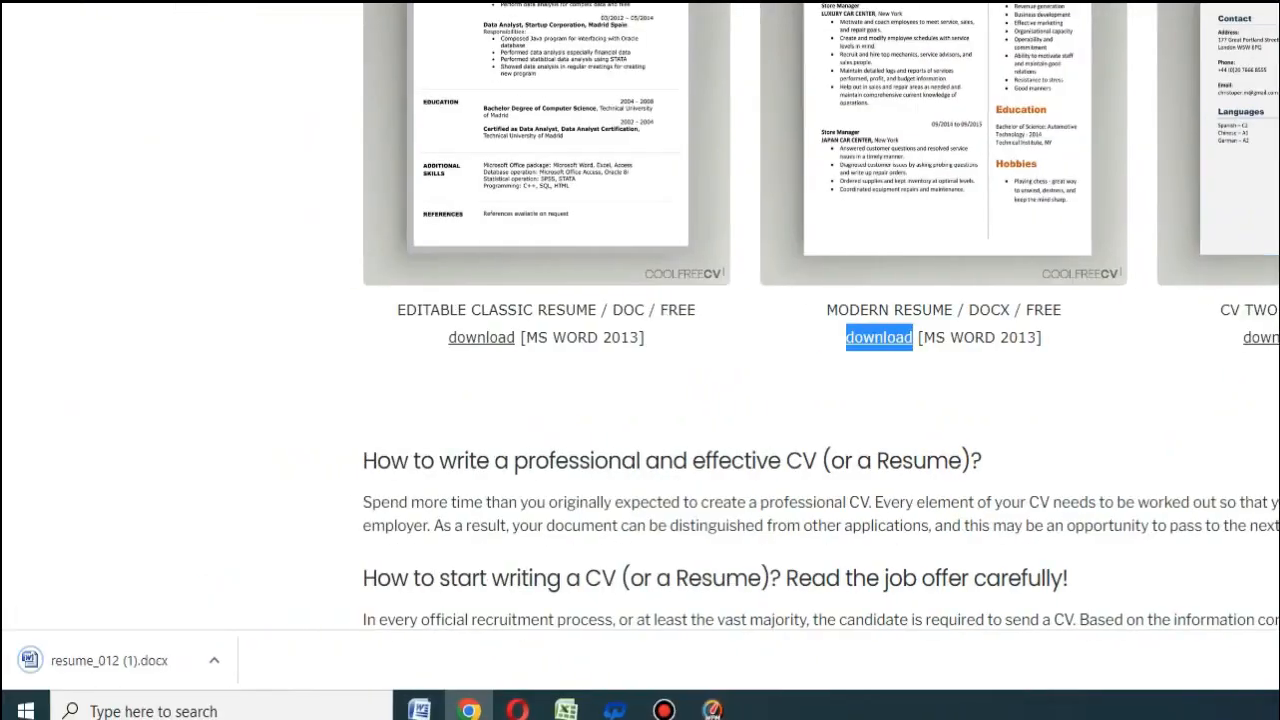
Open the downloaded resume_012 (1).docx in Microsoft Word, minimize the other document and maximize the resume
{"action": "left_click", "coordinate": [214, 659]}
{"action": "left_click", "coordinate": [249, 526]}
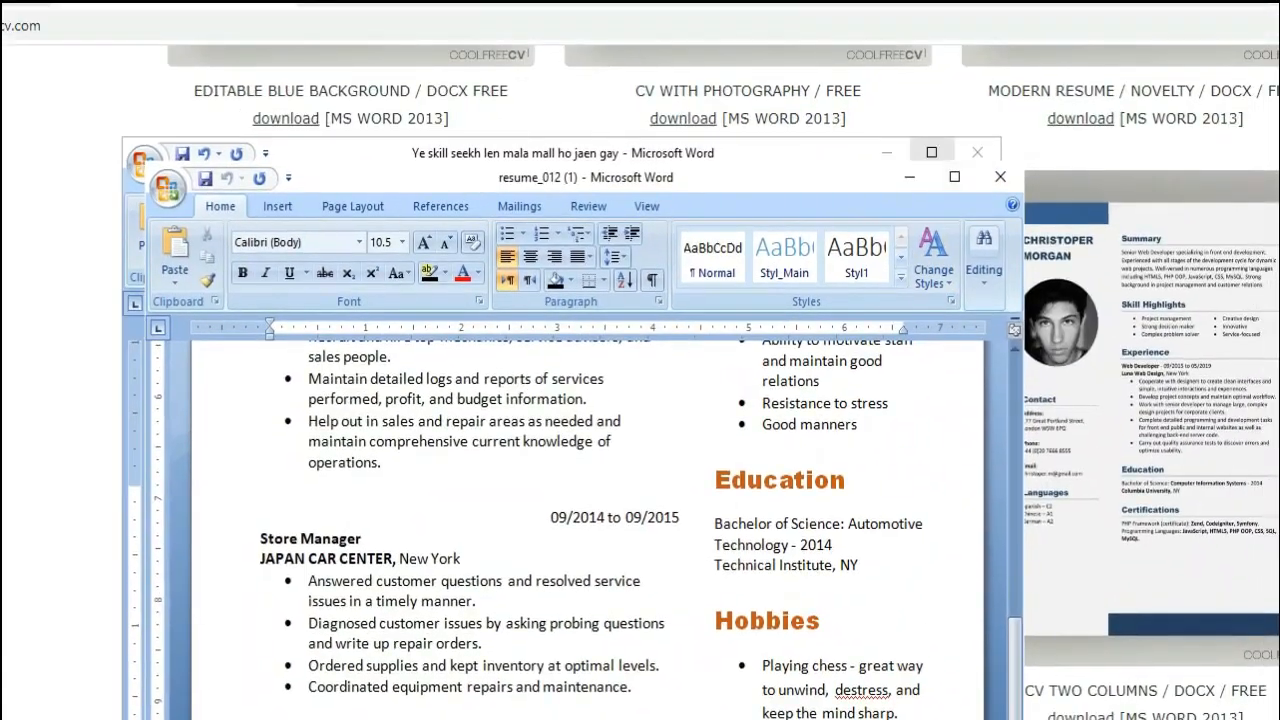
{"action": "left_click", "coordinate": [887, 153]}
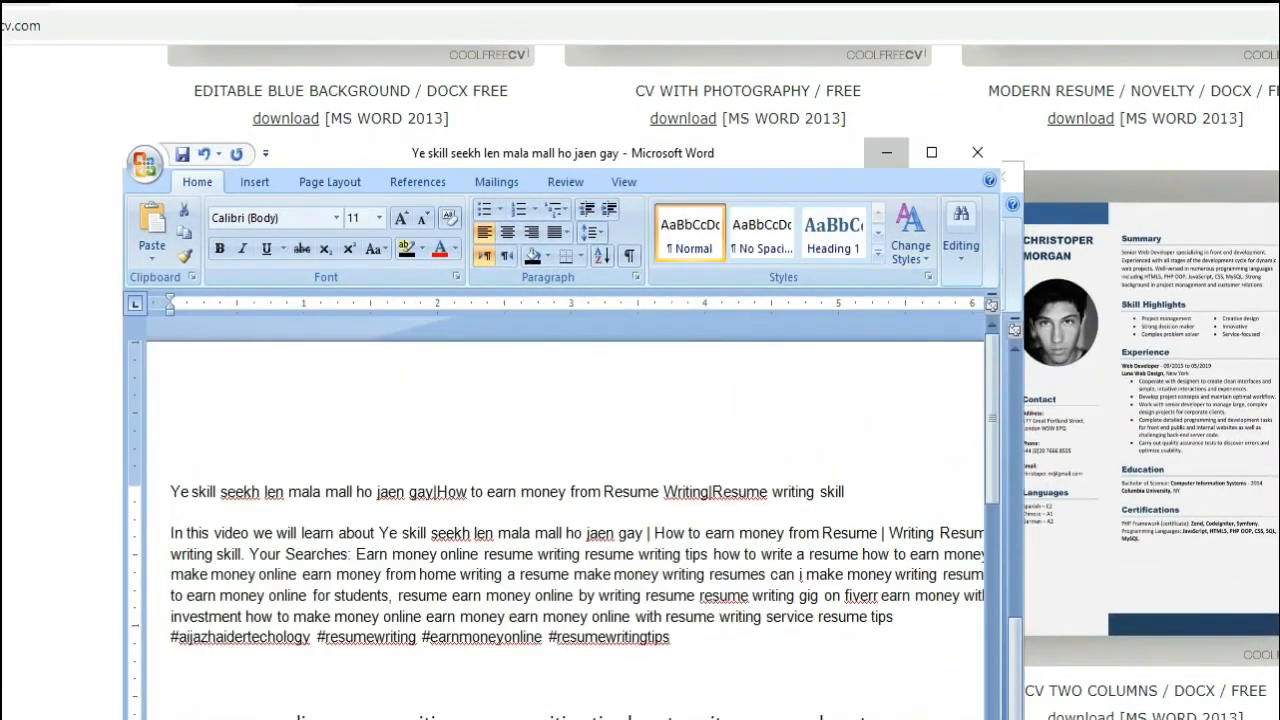
{"action": "left_click", "coordinate": [954, 177]}
{"action": "scroll", "coordinate": [547, 468], "scroll_direction": "up", "scroll_amount": 10}
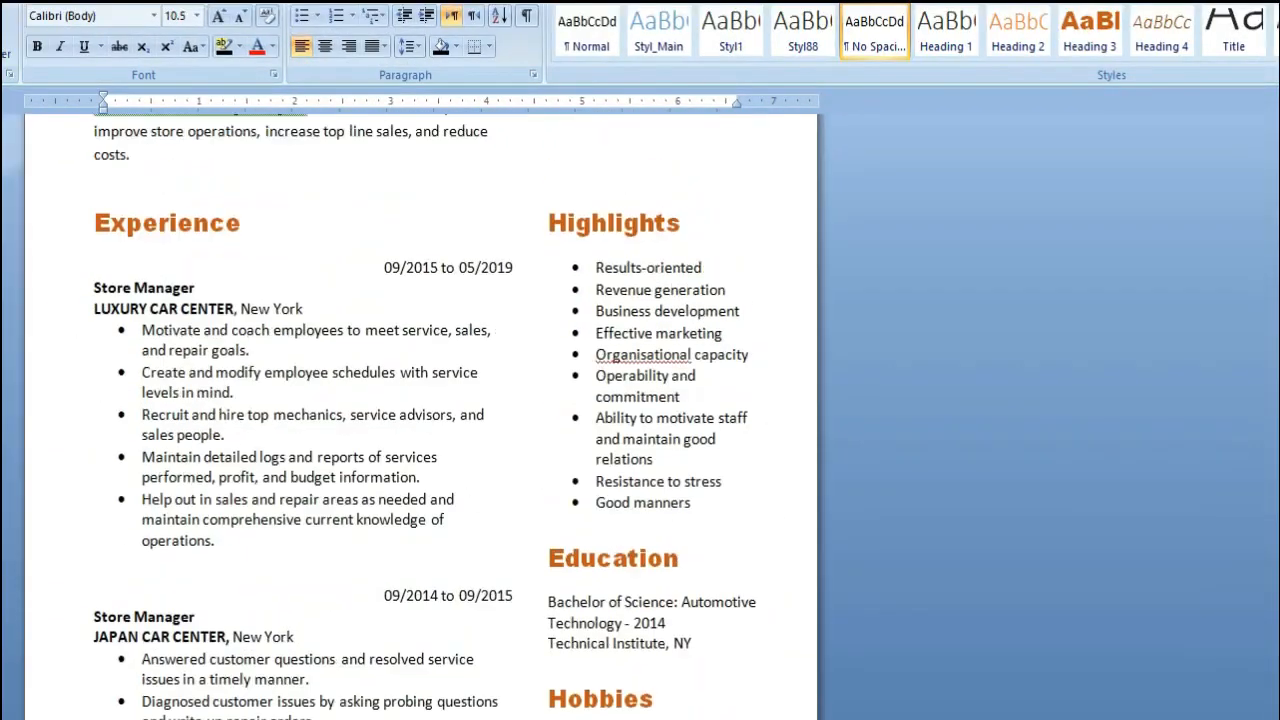
Highlight all text in the resume's header text box in black
{"action": "left_click", "coordinate": [420, 215]}
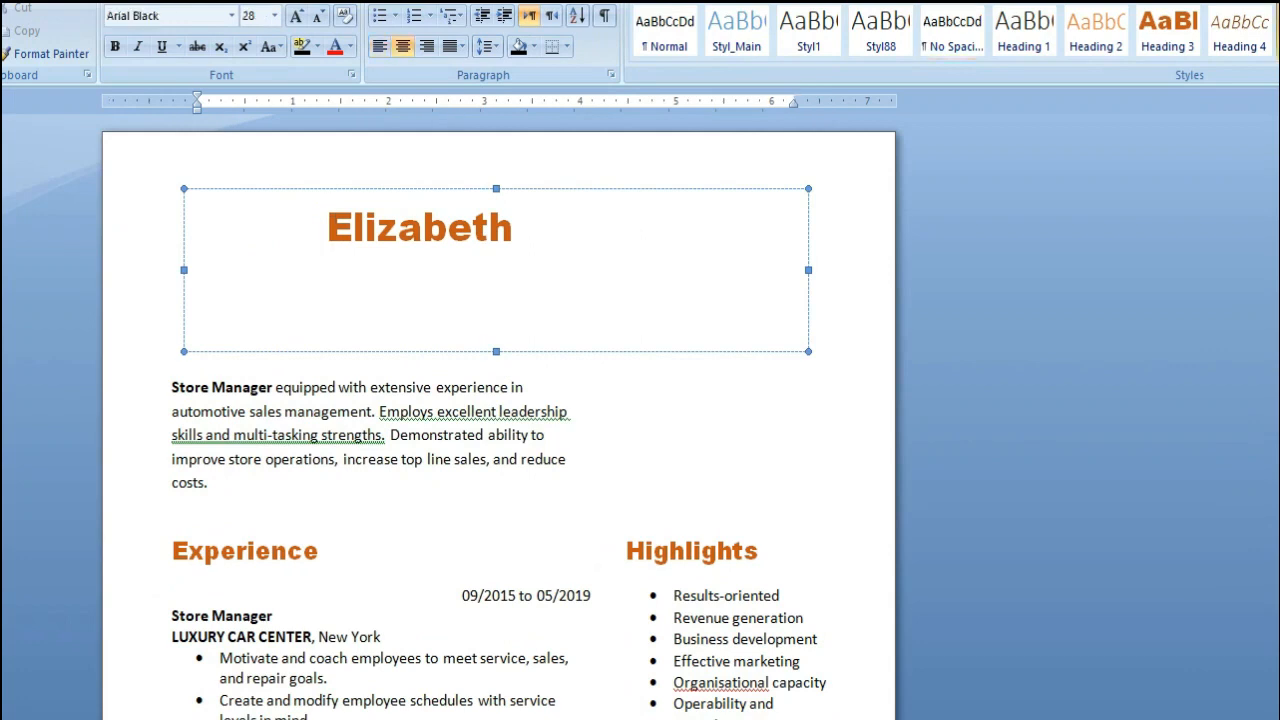
{"action": "left_click", "coordinate": [514, 265]}
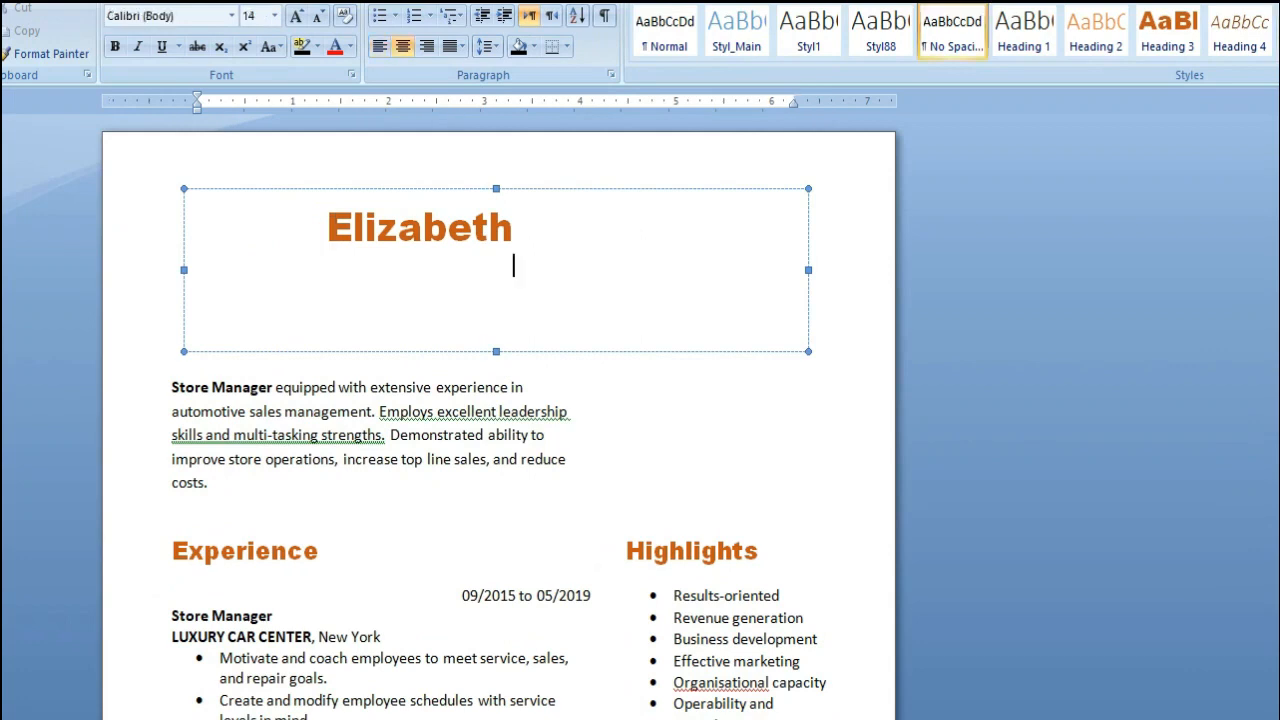
{"action": "key", "text": "ctrl+a"}
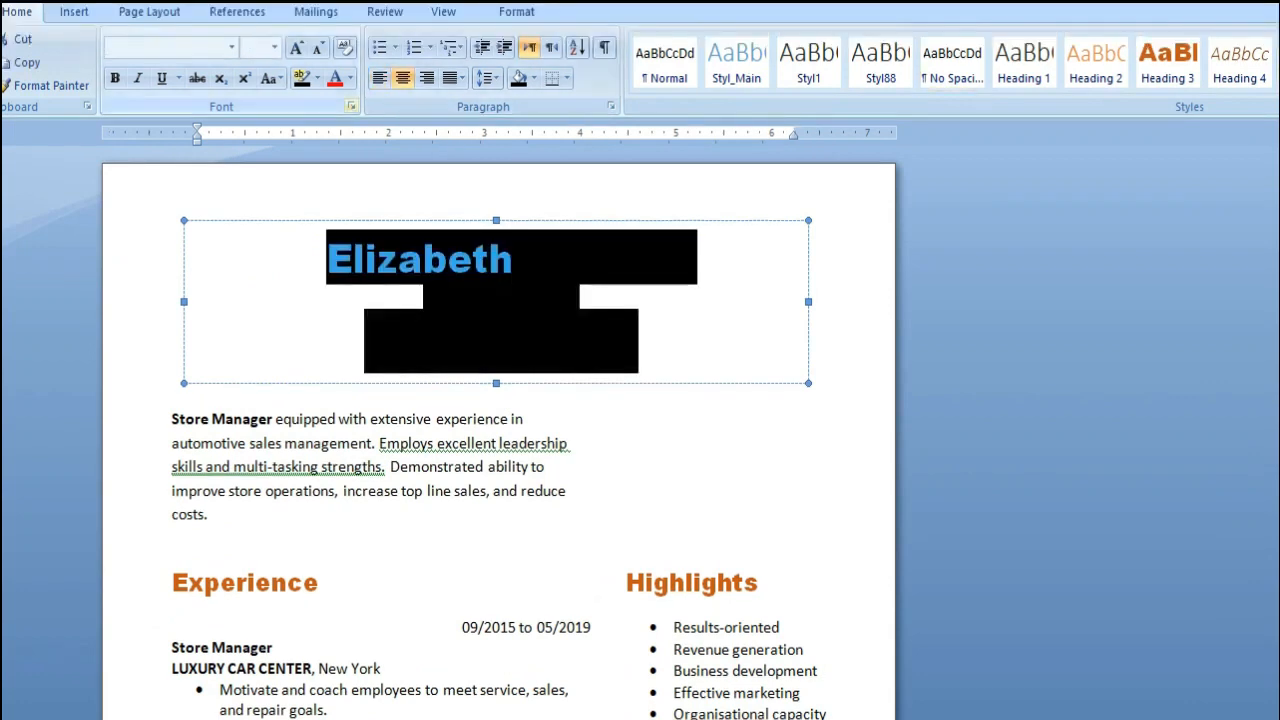
{"action": "left_click", "coordinate": [302, 78]}
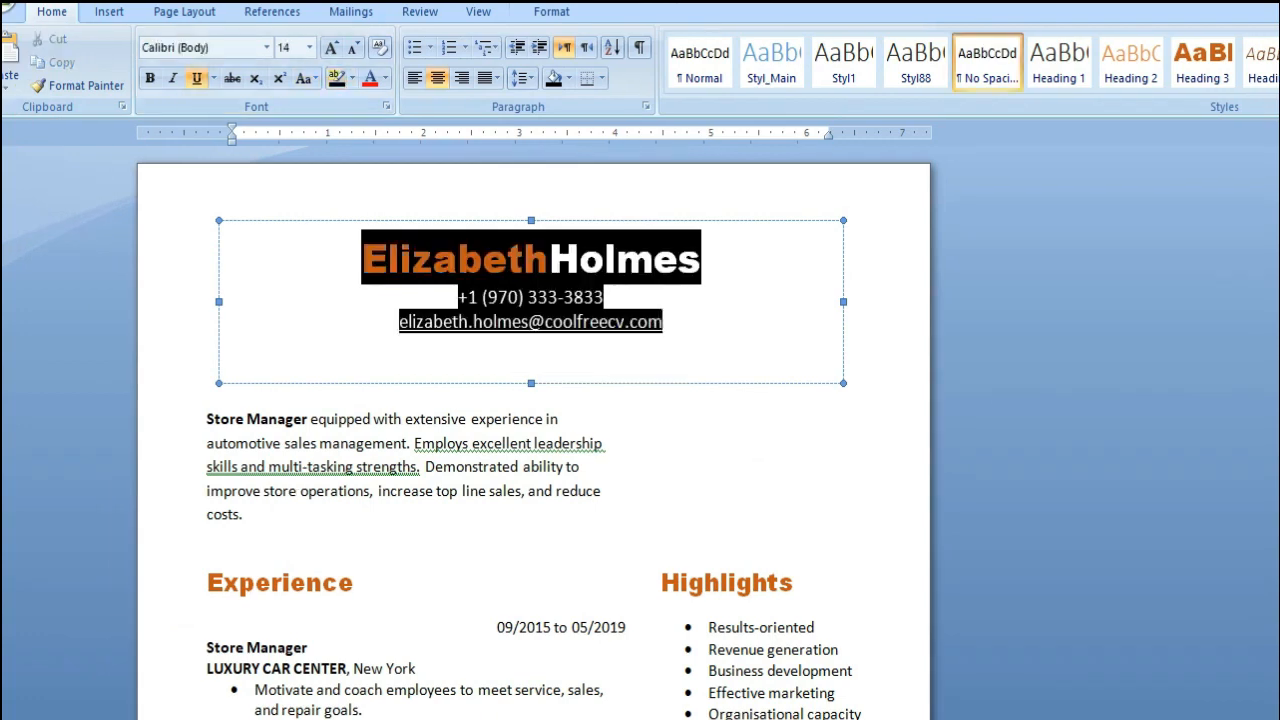
Move the header text box with the name and contact lines down over the summary paragraph
{"action": "left_click", "coordinate": [391, 260]}
{"action": "mouse_move", "coordinate": [363, 260]}
{"action": "left_mouse_down"}
{"action": "mouse_move", "coordinate": [730, 260]}
{"action": "mouse_move", "coordinate": [362, 260]}
{"action": "left_mouse_up"}
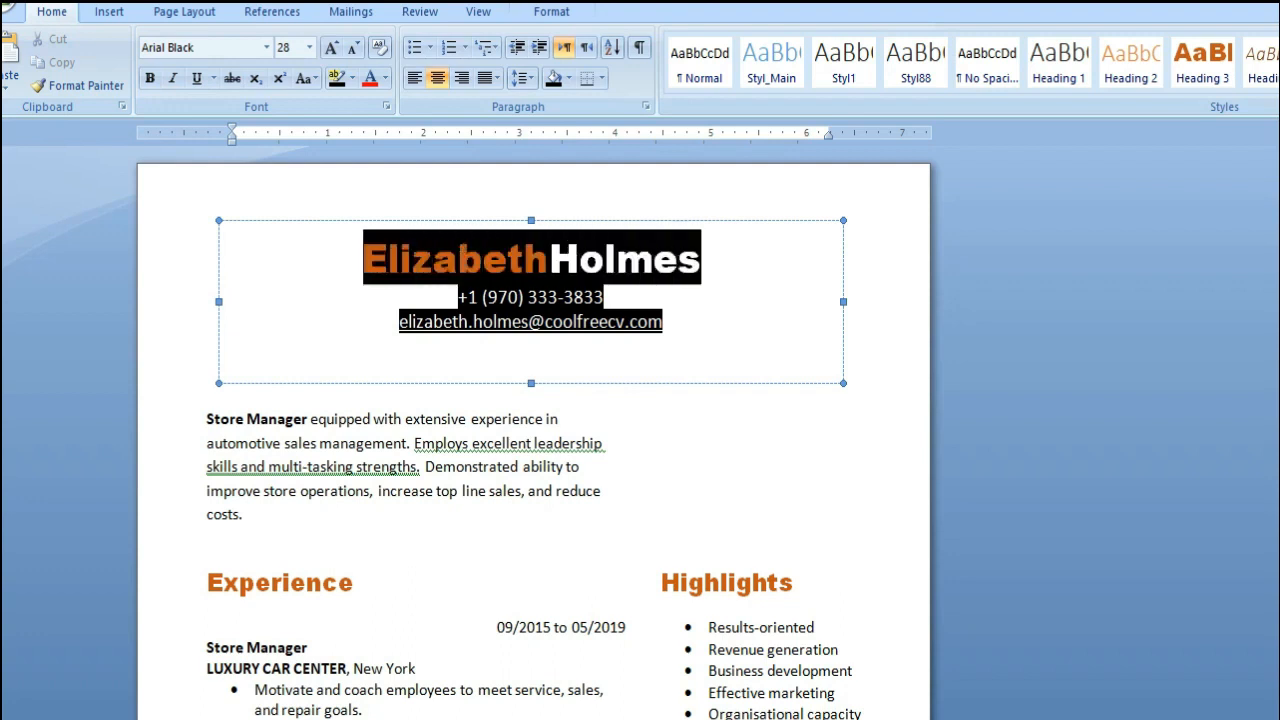
{"action": "left_click_drag", "start_coordinate": [531, 226], "coordinate": [523, 412]}
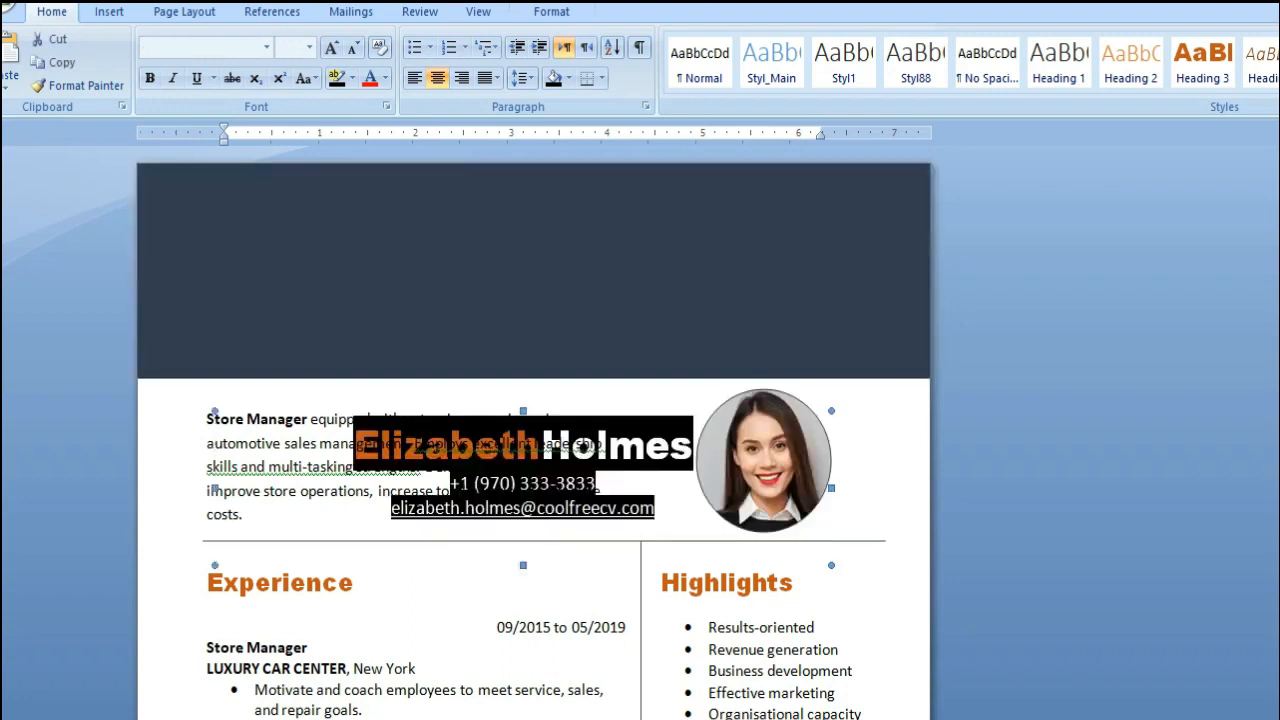
Try twice to move the Store Manager summary text box up into the dark banner, undoing each move
{"action": "left_click", "coordinate": [534, 290]}
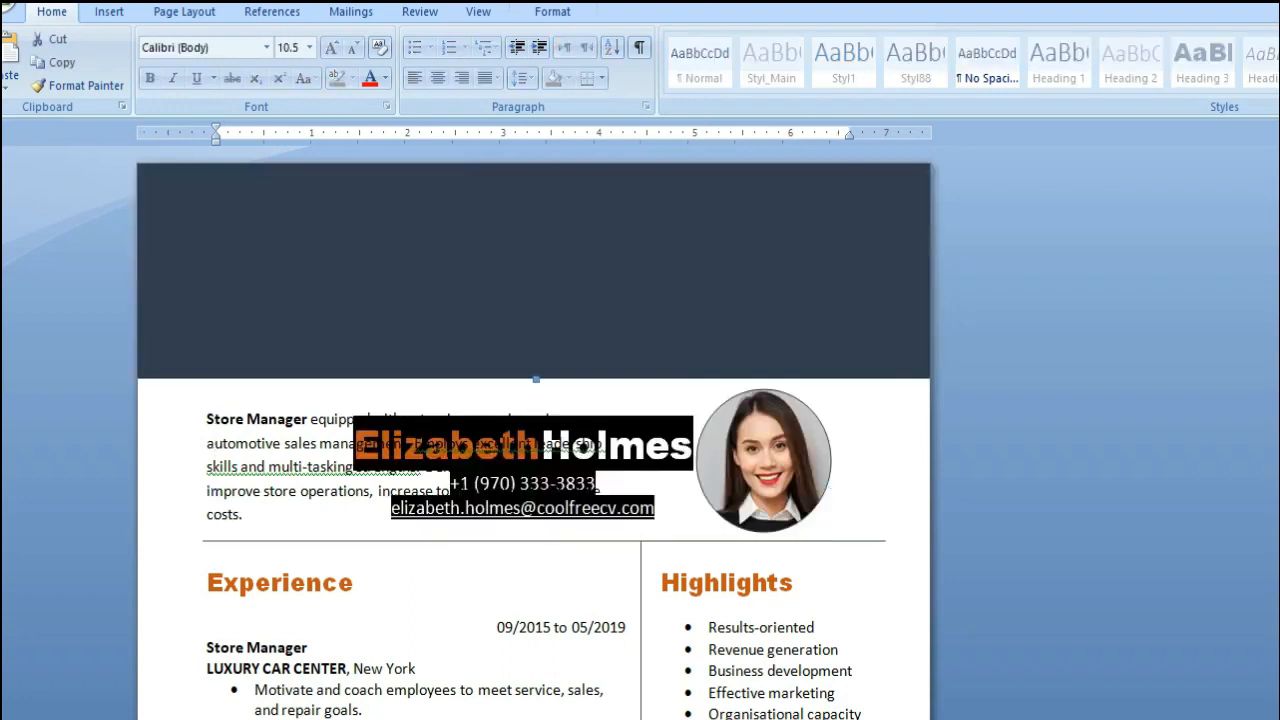
{"action": "left_click", "coordinate": [488, 444]}
{"action": "double_click", "coordinate": [534, 290]}
{"action": "left_click", "coordinate": [488, 444]}
{"action": "left_click_drag", "start_coordinate": [330, 399], "coordinate": [400, 213]}
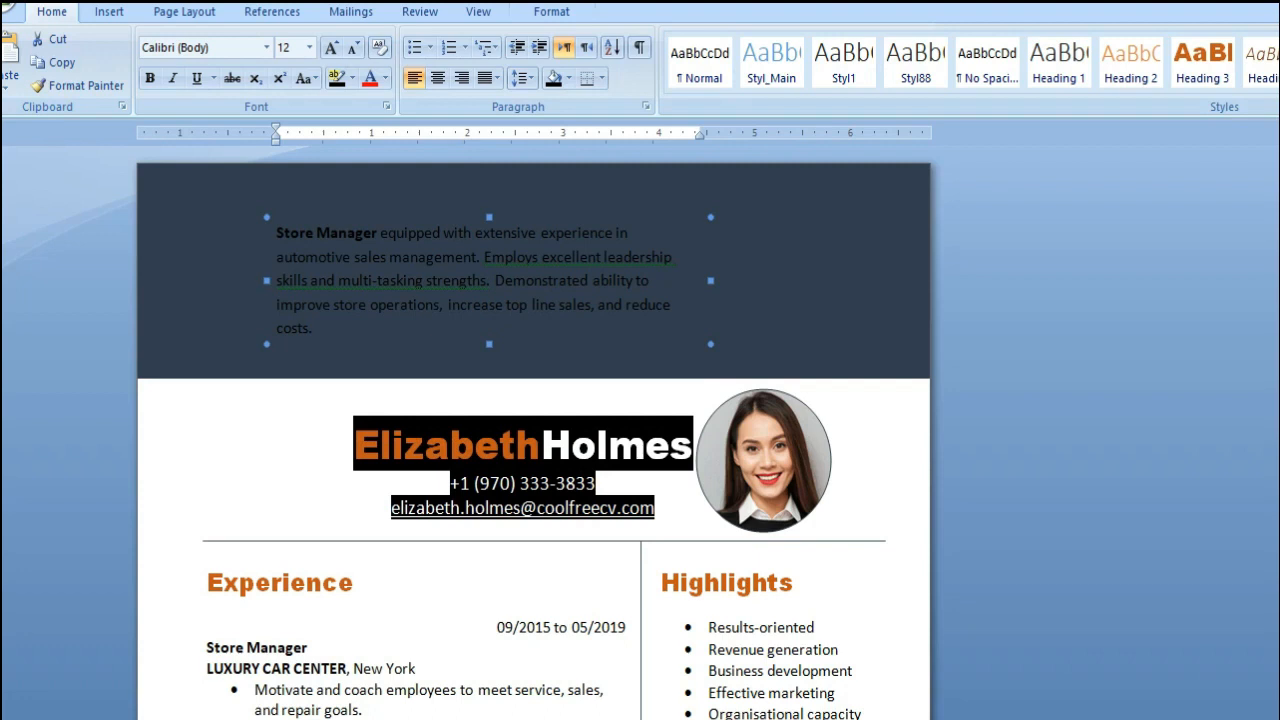
{"action": "key", "text": "ctrl+z"}
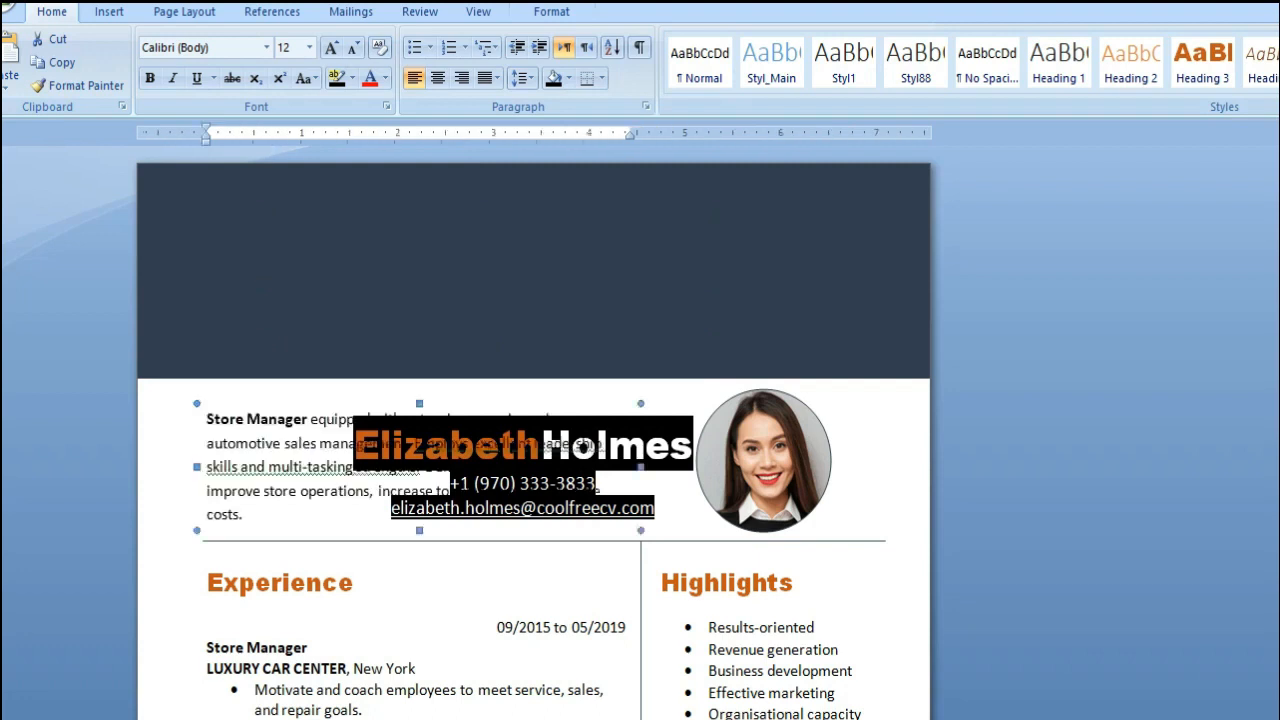
{"action": "left_click", "coordinate": [538, 444]}
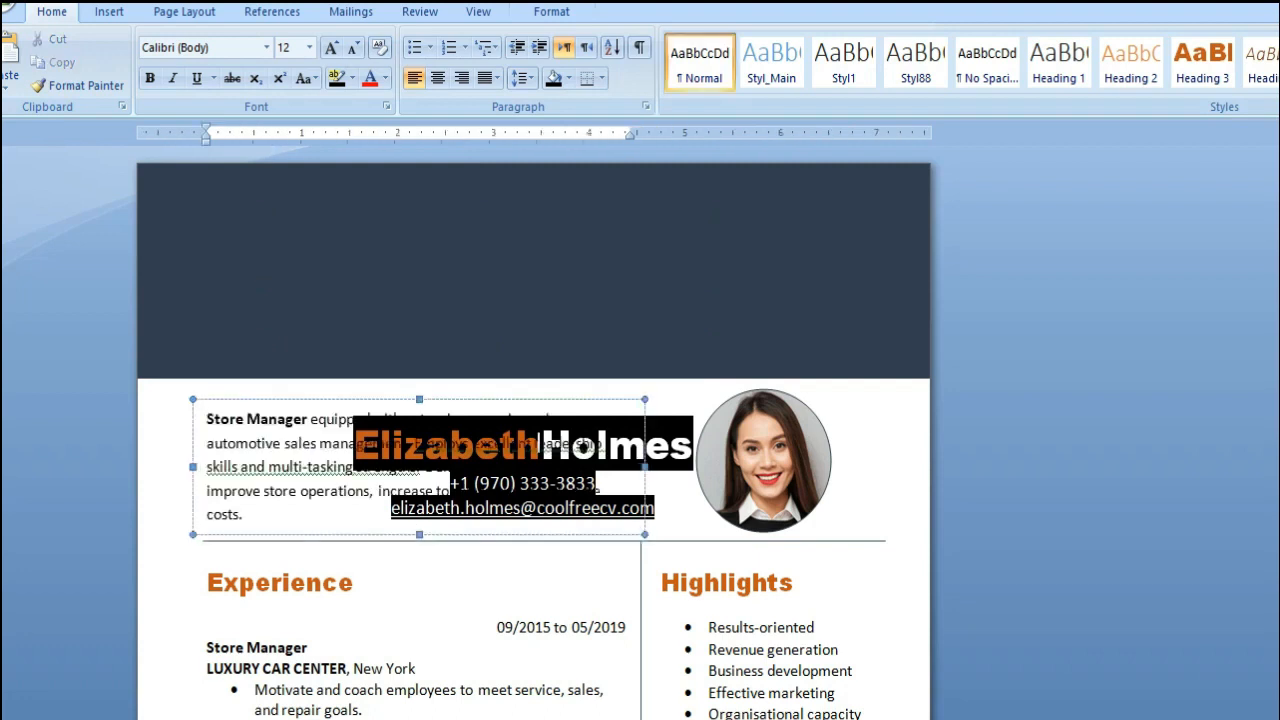
{"action": "left_click", "coordinate": [694, 445]}
{"action": "left_click", "coordinate": [582, 444]}
{"action": "left_click_drag", "start_coordinate": [604, 444], "coordinate": [207, 444]}
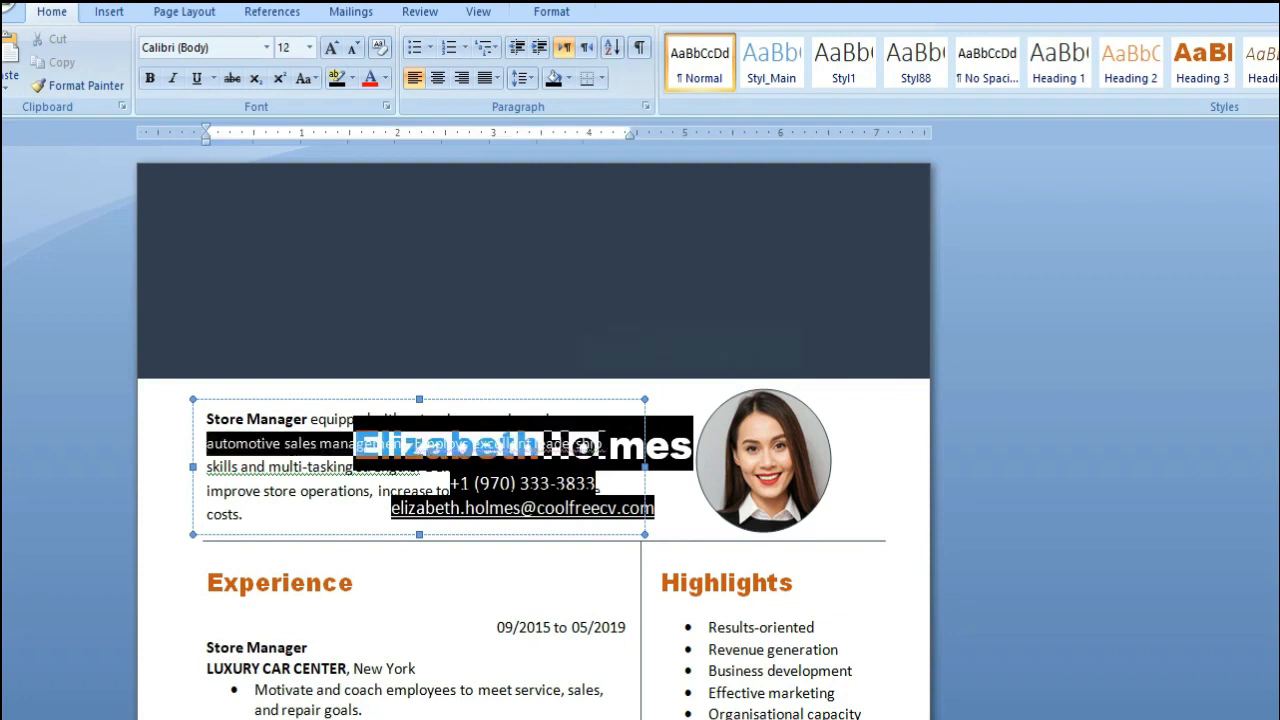
{"action": "left_click_drag", "start_coordinate": [590, 399], "coordinate": [643, 194]}
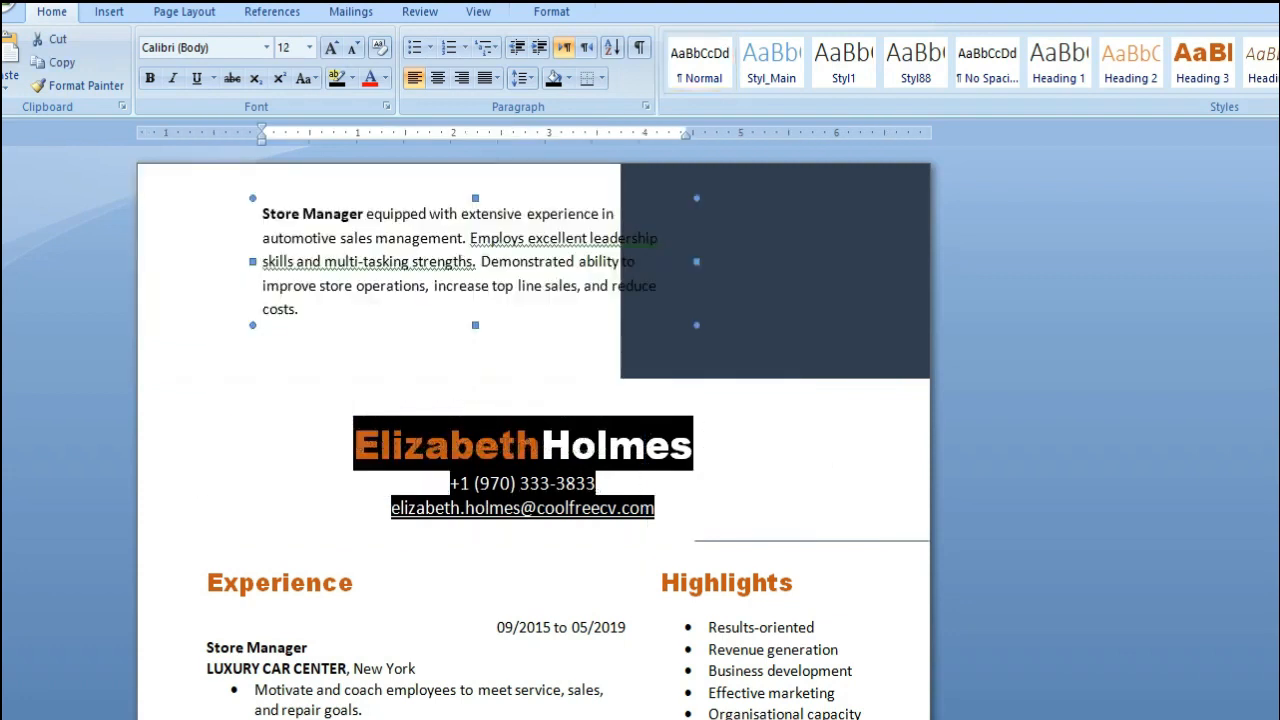
{"action": "key", "text": "ctrl+z"}
Move the summary text box down onto the Experience heading and the header text box up into the dark banner
{"action": "left_click", "coordinate": [535, 418]}
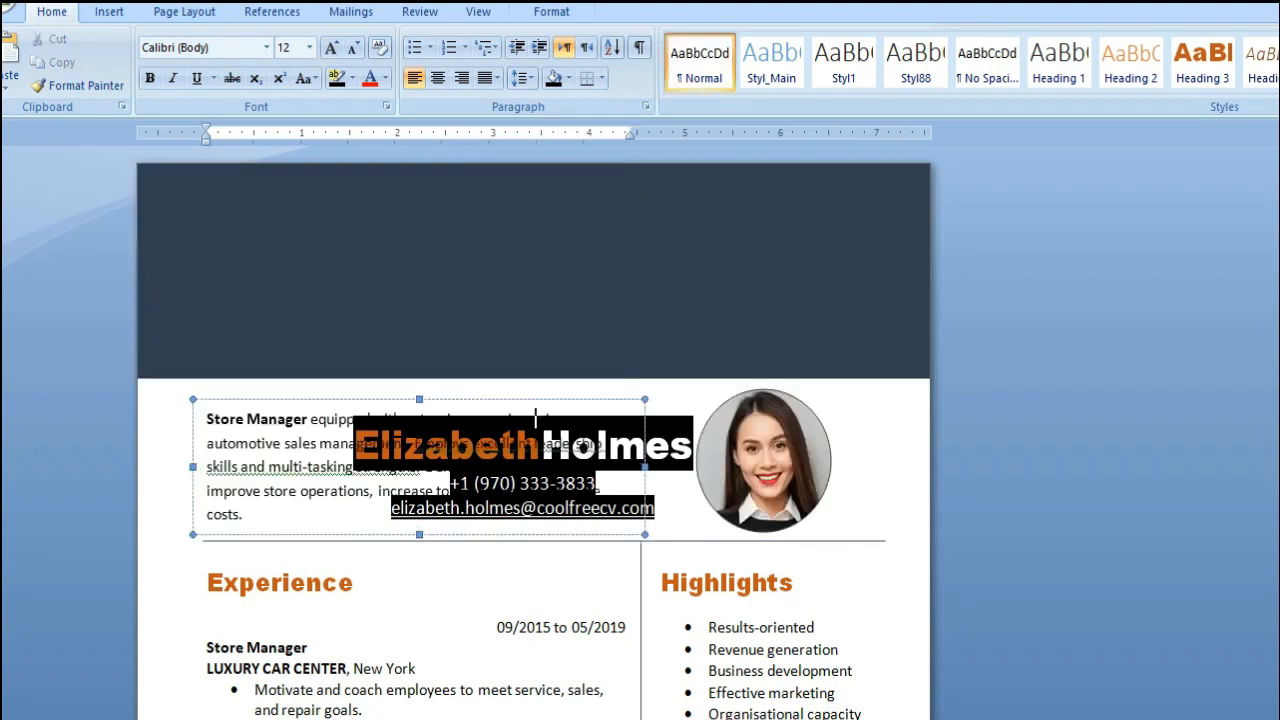
{"action": "left_click_drag", "start_coordinate": [530, 399], "coordinate": [530, 500]}
{"action": "left_click", "coordinate": [476, 445]}
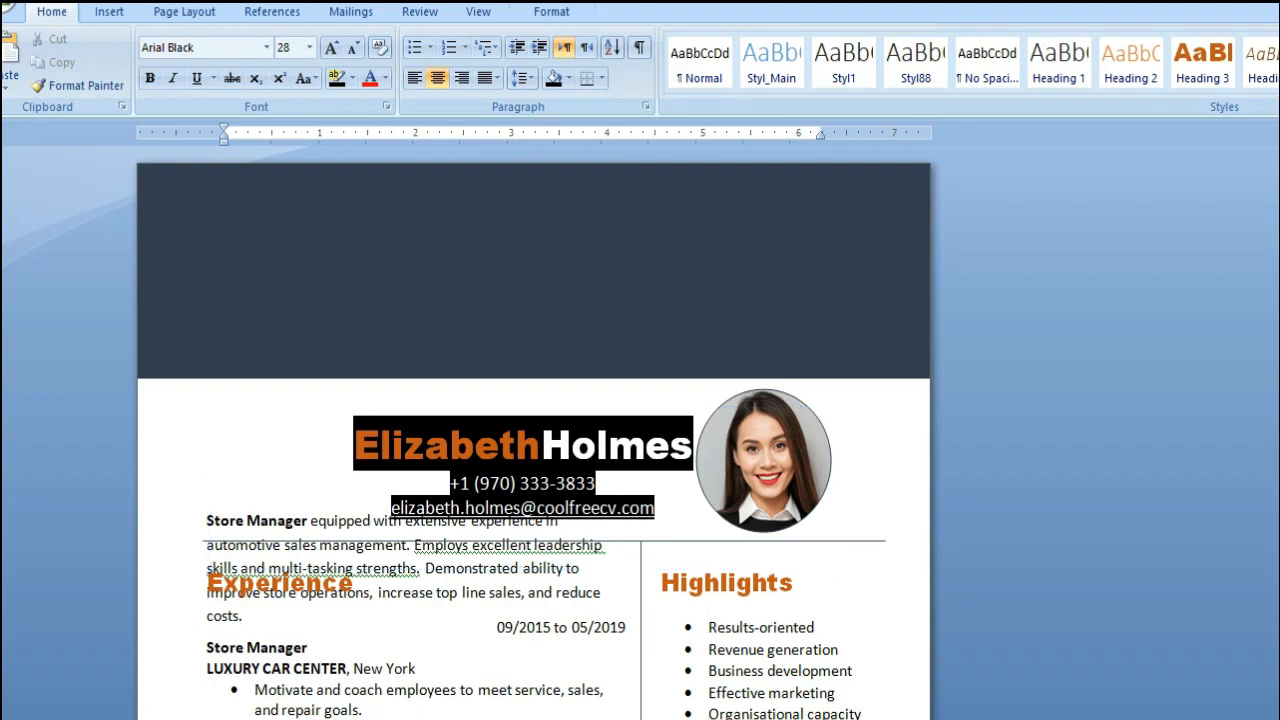
{"action": "left_click_drag", "start_coordinate": [476, 445], "coordinate": [492, 224]}
Replace the sample name in the header with the applicant's first and last name
{"action": "left_click_drag", "start_coordinate": [370, 224], "coordinate": [740, 224]}
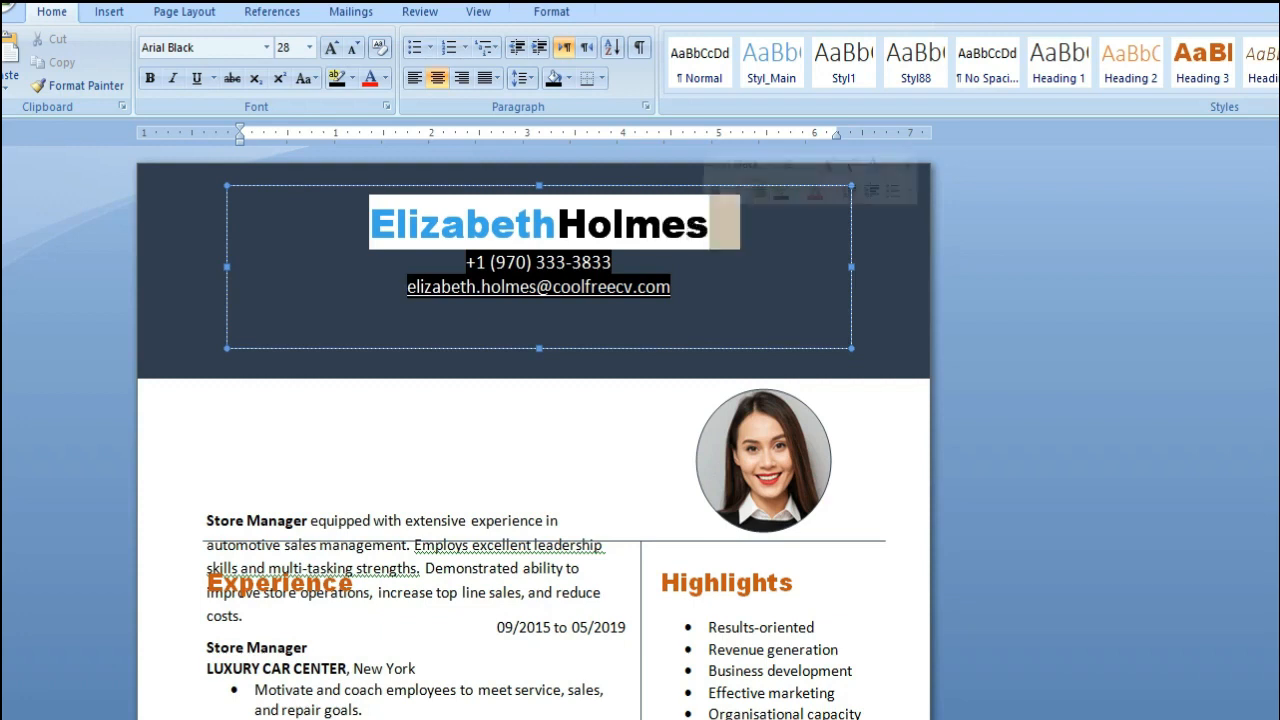
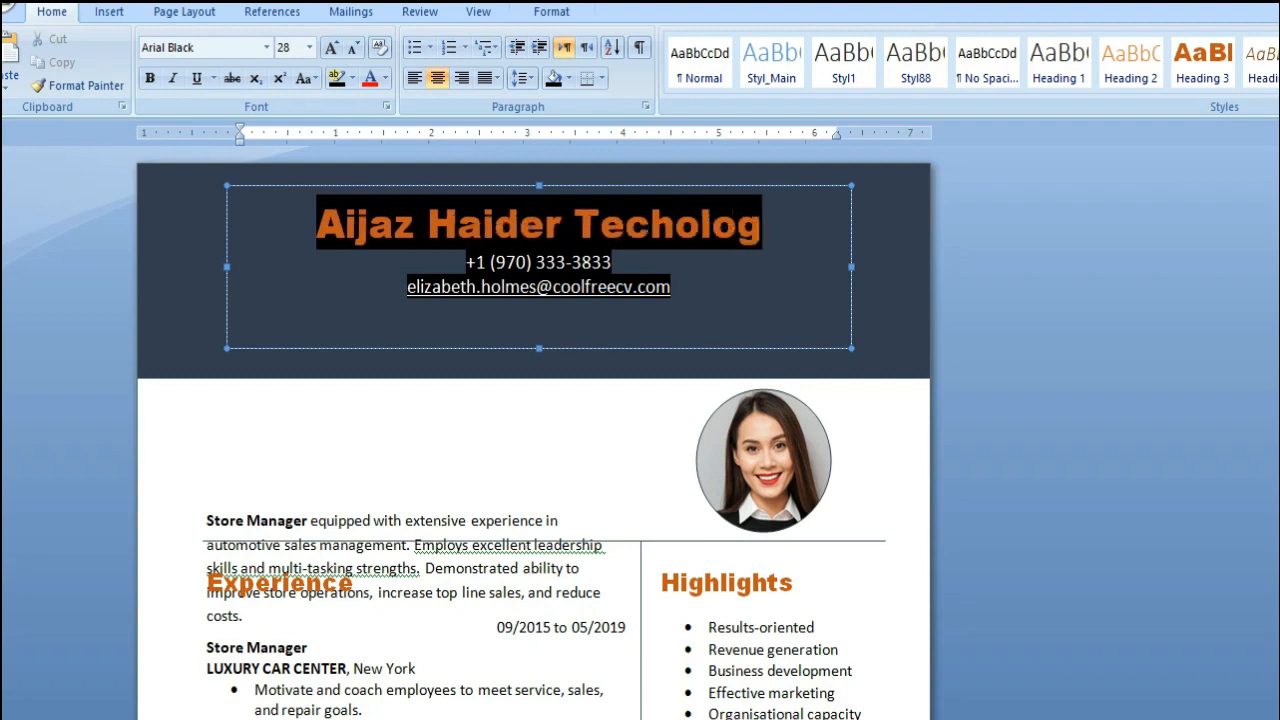
{"action": "type", "text": "r"}
Replace the sample e-mail address in the header with the applicant's e-mail address
{"action": "left_click", "coordinate": [599, 287]}
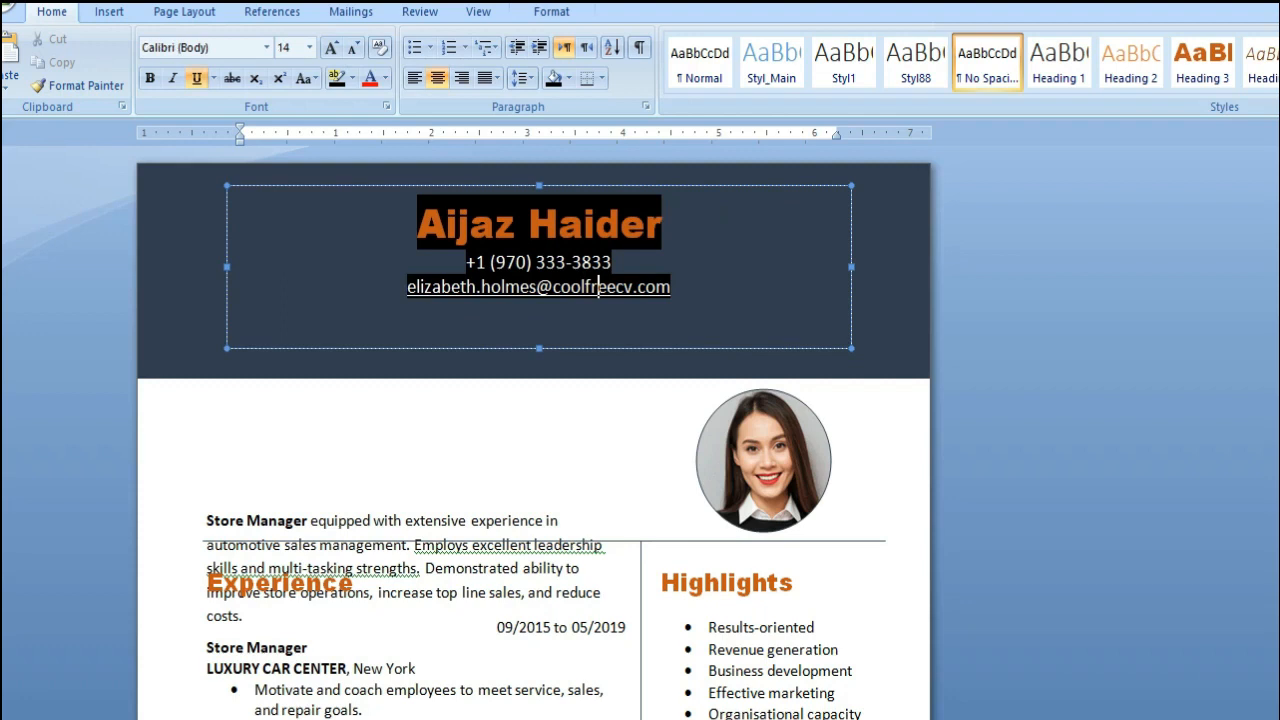
{"action": "left_click_drag", "start_coordinate": [407, 287], "coordinate": [680, 287]}
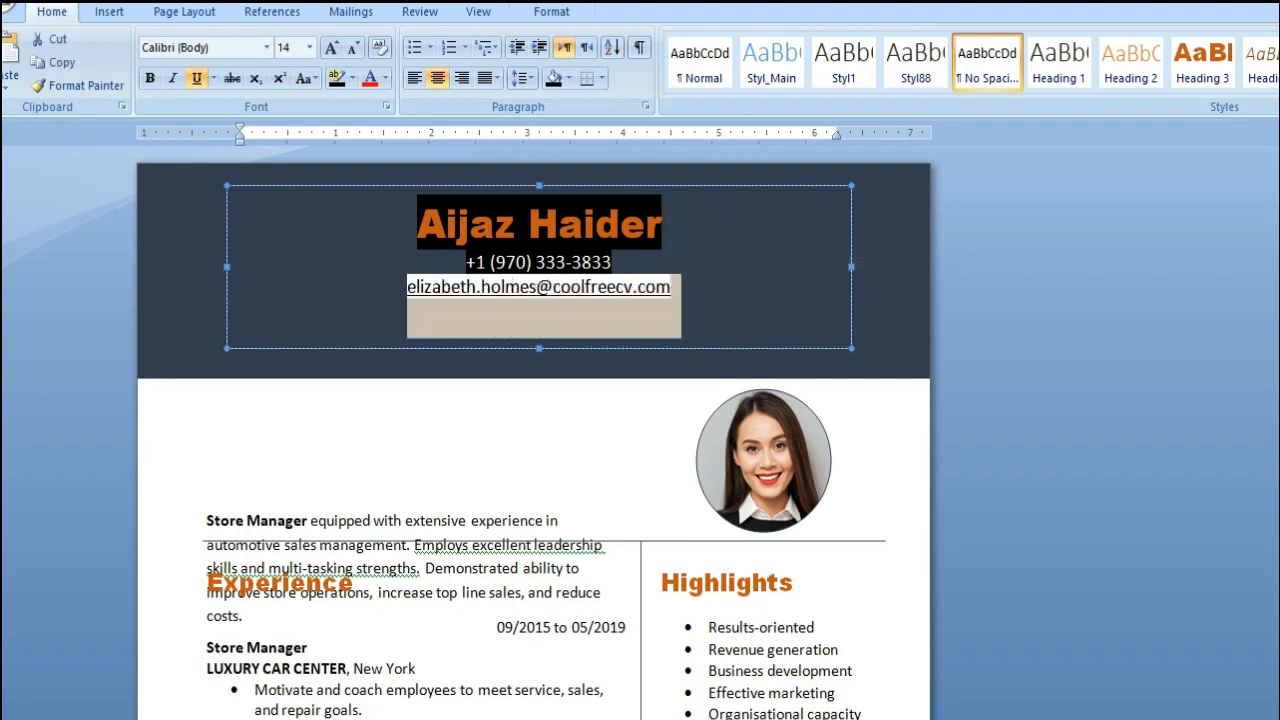
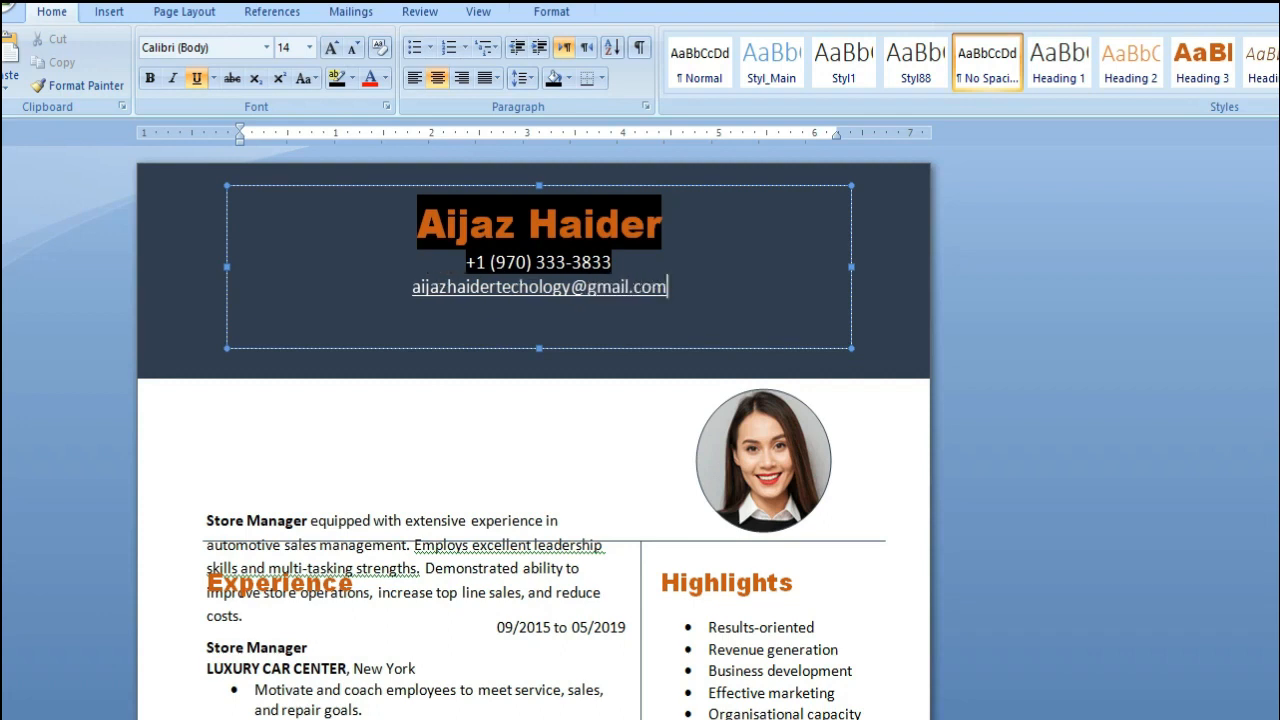
Delete the round portrait photo below the banner
{"action": "left_click", "coordinate": [762, 460]}
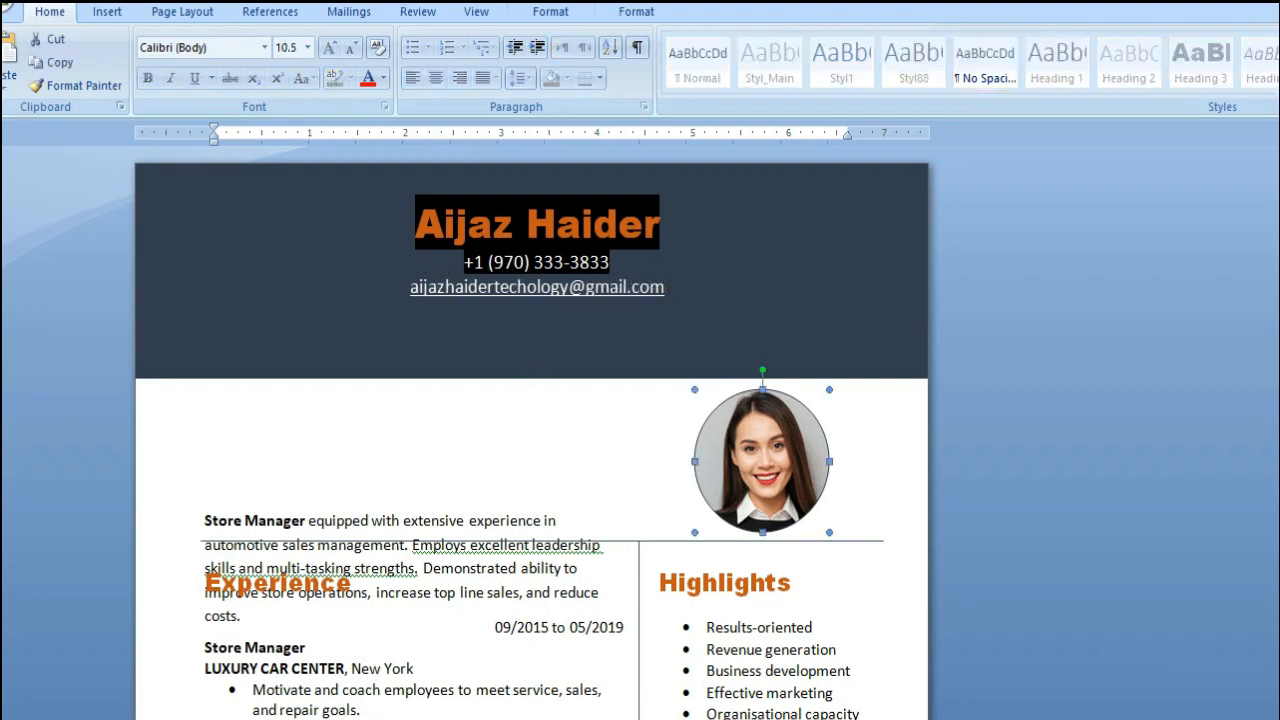
{"action": "left_click", "coordinate": [636, 12]}
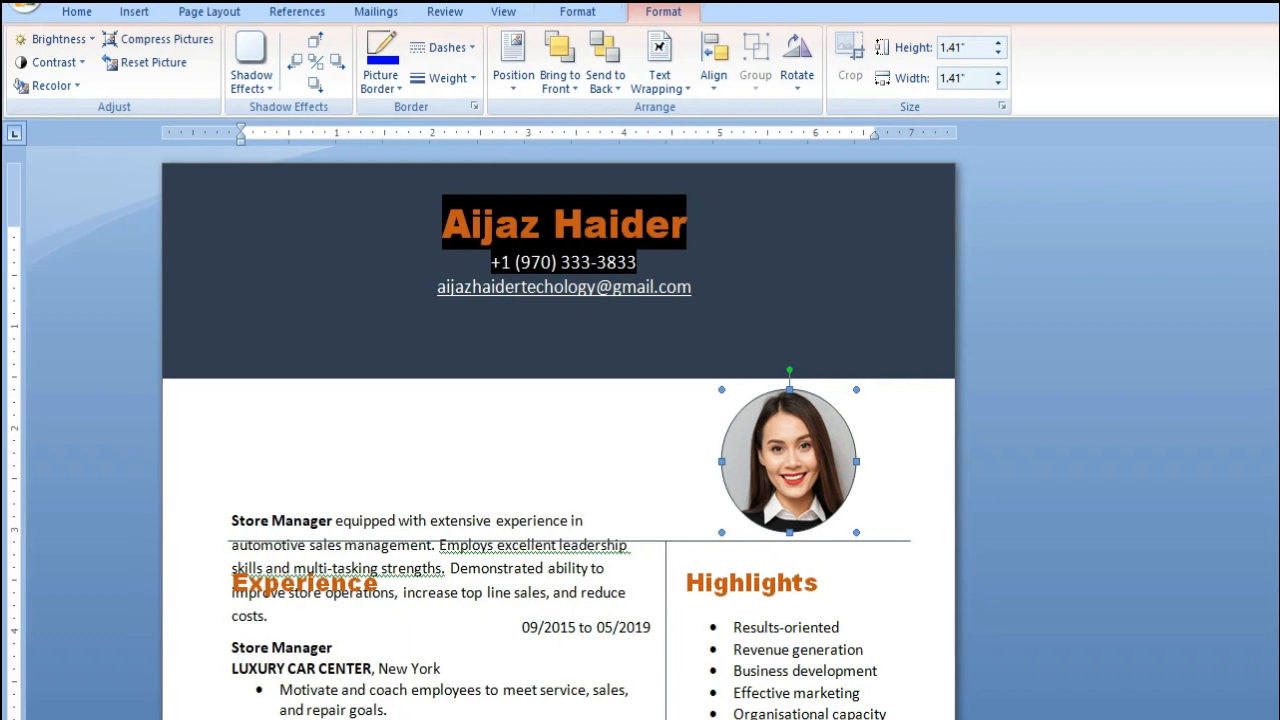
{"action": "left_click", "coordinate": [107, 12]}
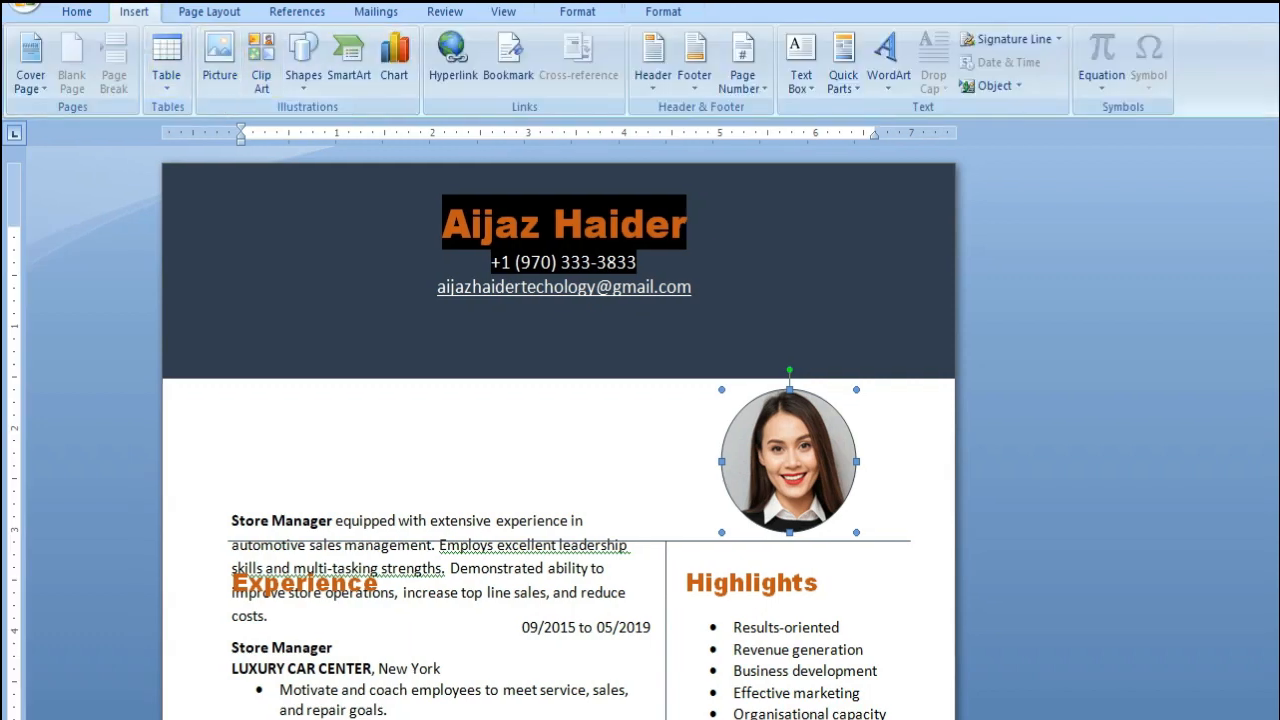
{"action": "key", "text": "Delete"}
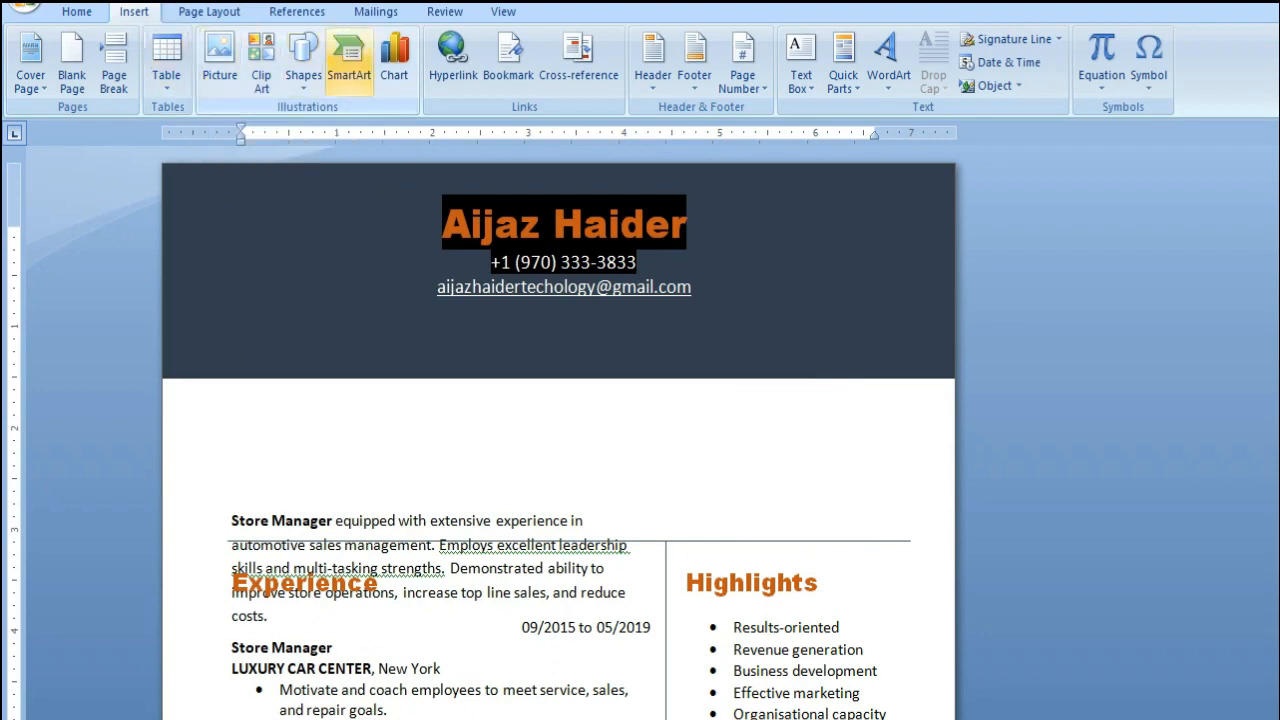
Draw a circle below the right end of the dark banner and enable text inside it
{"action": "left_click", "coordinate": [303, 62]}
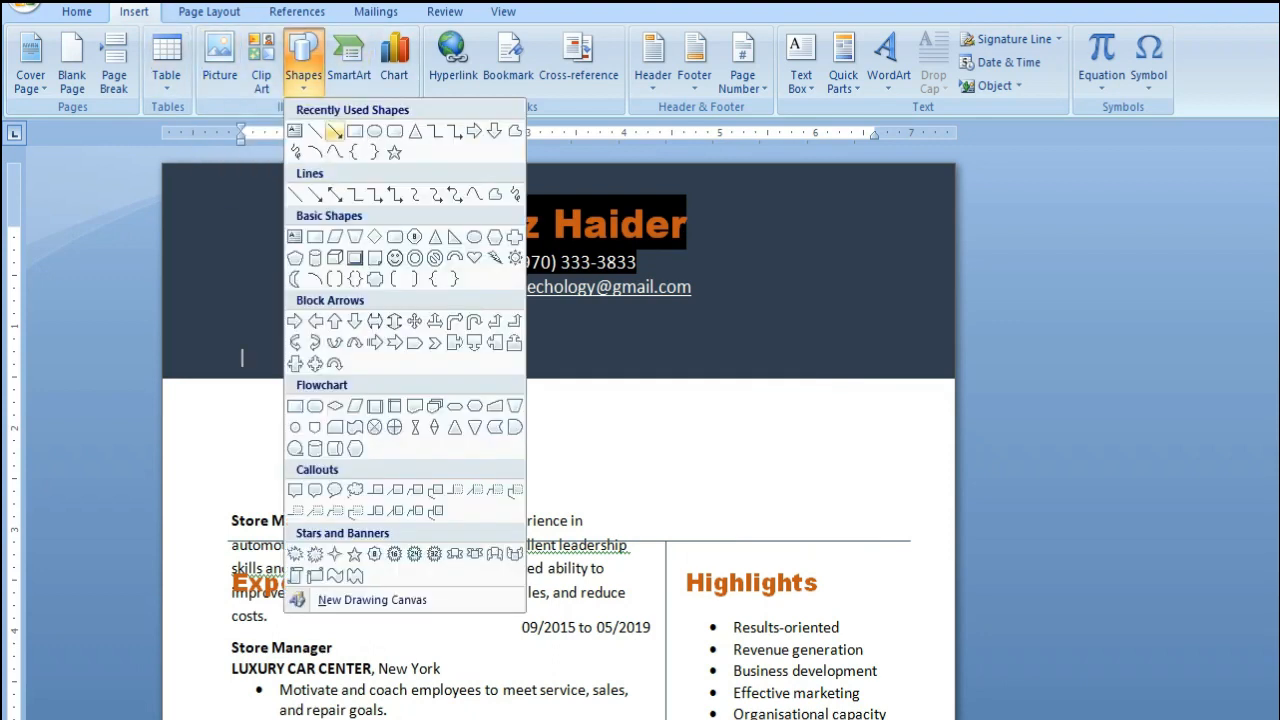
{"action": "left_click", "coordinate": [374, 131]}
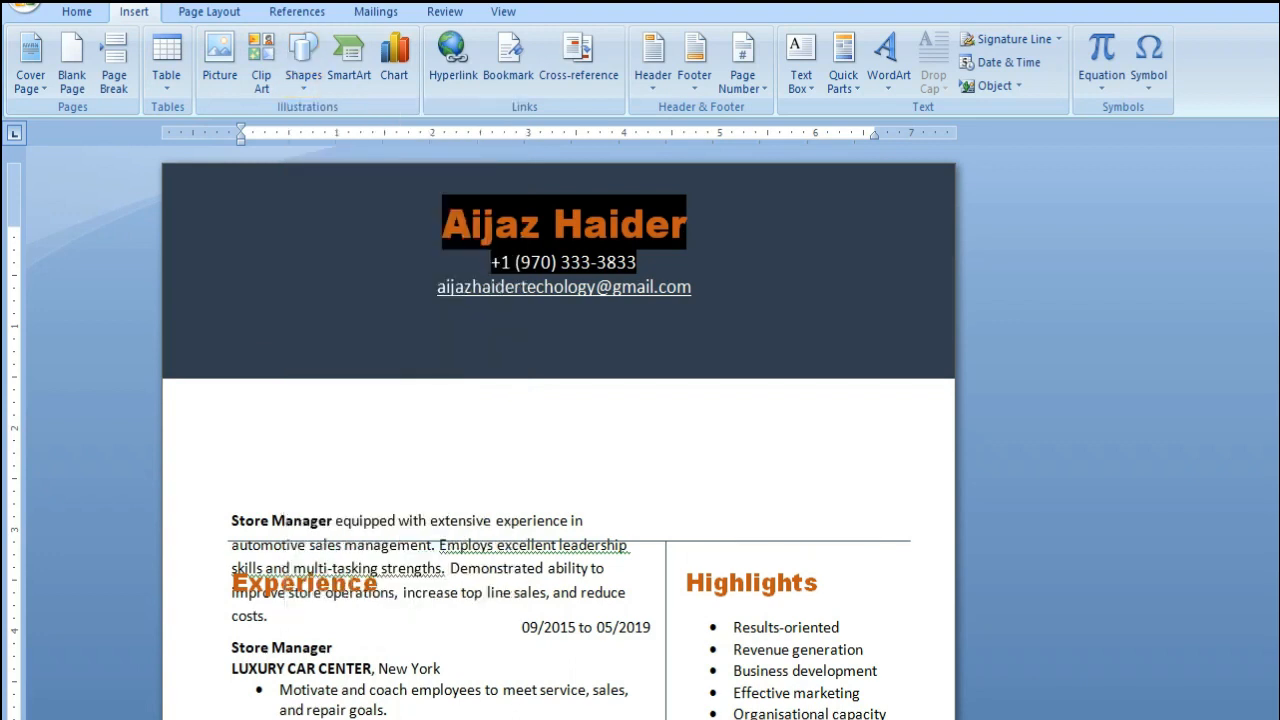
{"action": "left_click_drag", "start_coordinate": [745, 398], "coordinate": [893, 541]}
{"action": "mouse_move", "coordinate": [765, 447]}
{"action": "left_mouse_down"}
{"action": "mouse_move", "coordinate": [791, 436]}
{"action": "mouse_move", "coordinate": [782, 447]}
{"action": "mouse_move", "coordinate": [806, 411]}
{"action": "left_mouse_up"}
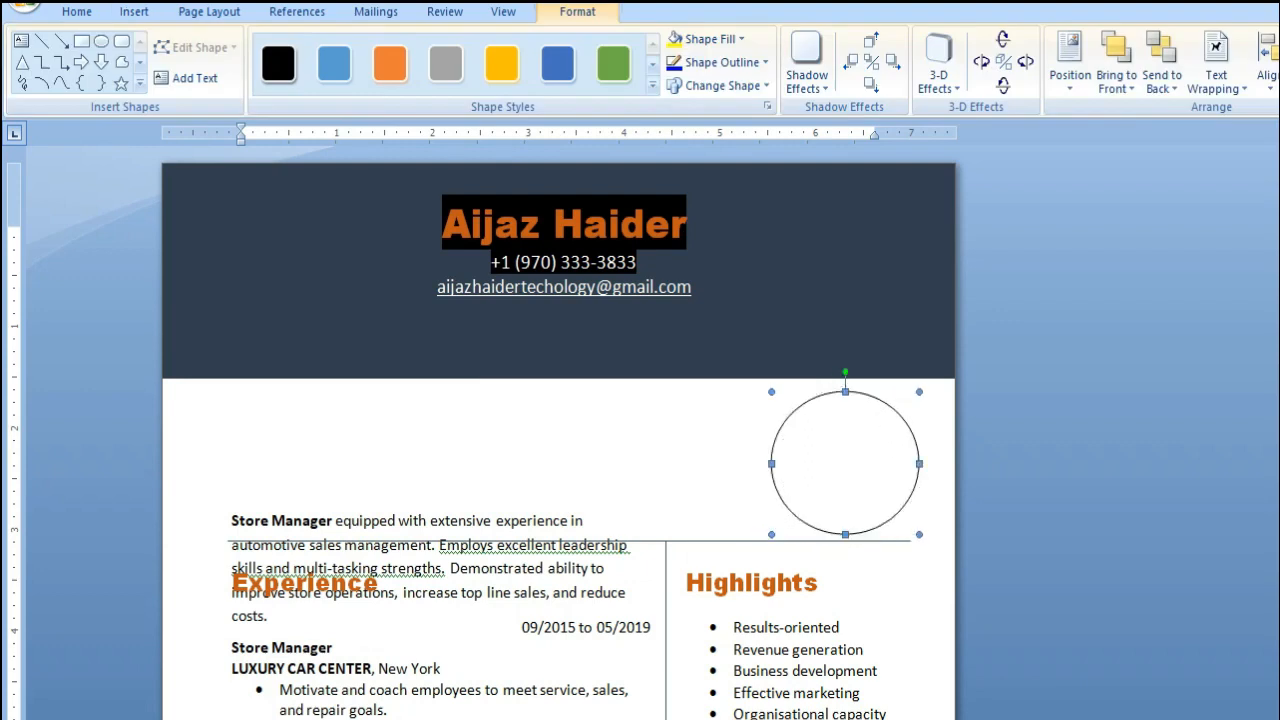
{"action": "right_click", "coordinate": [834, 450]}
{"action": "left_click", "coordinate": [880, 530]}
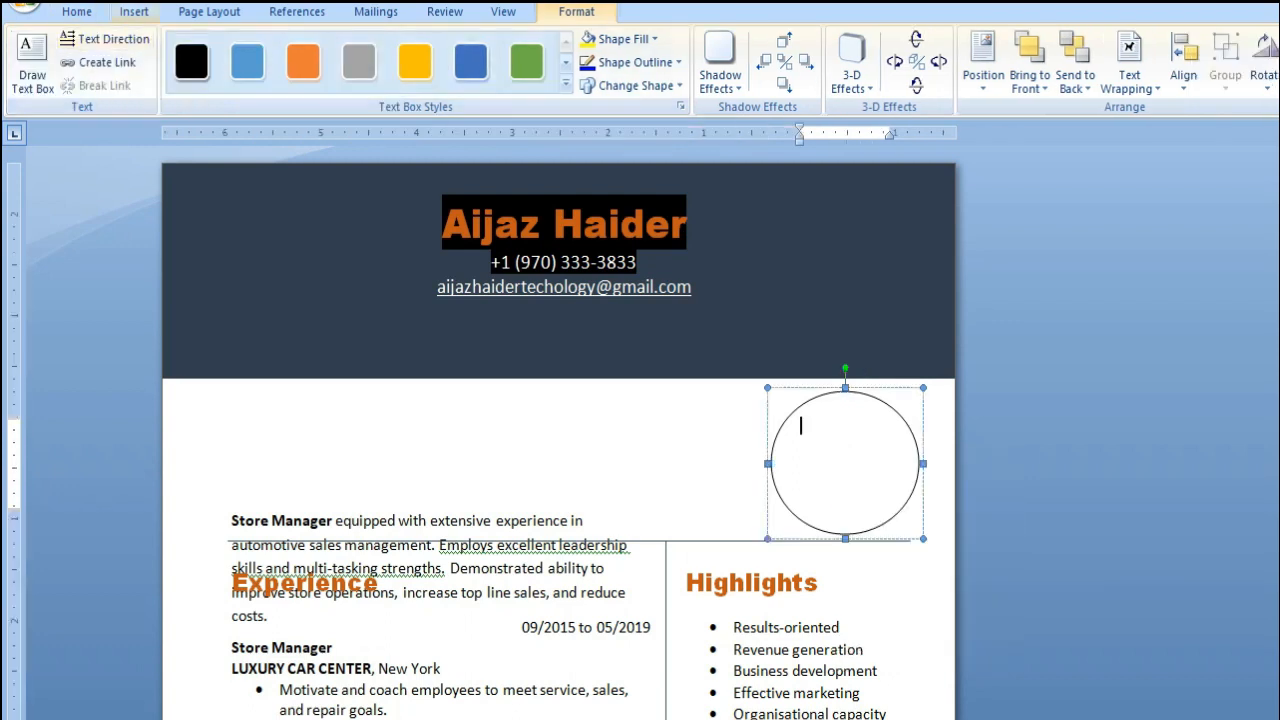
Insert the "My project" portrait picture from the Downloads folder into the circle
{"action": "left_click", "coordinate": [134, 11]}
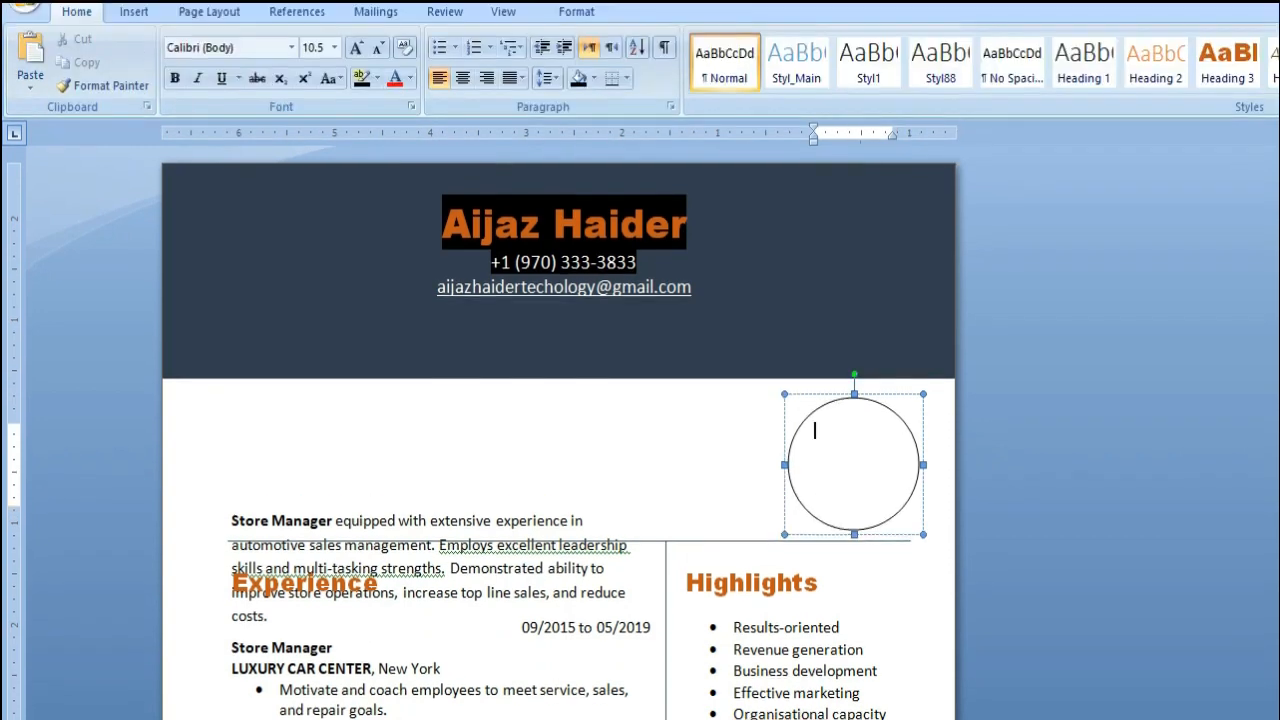
{"action": "left_click", "coordinate": [134, 11]}
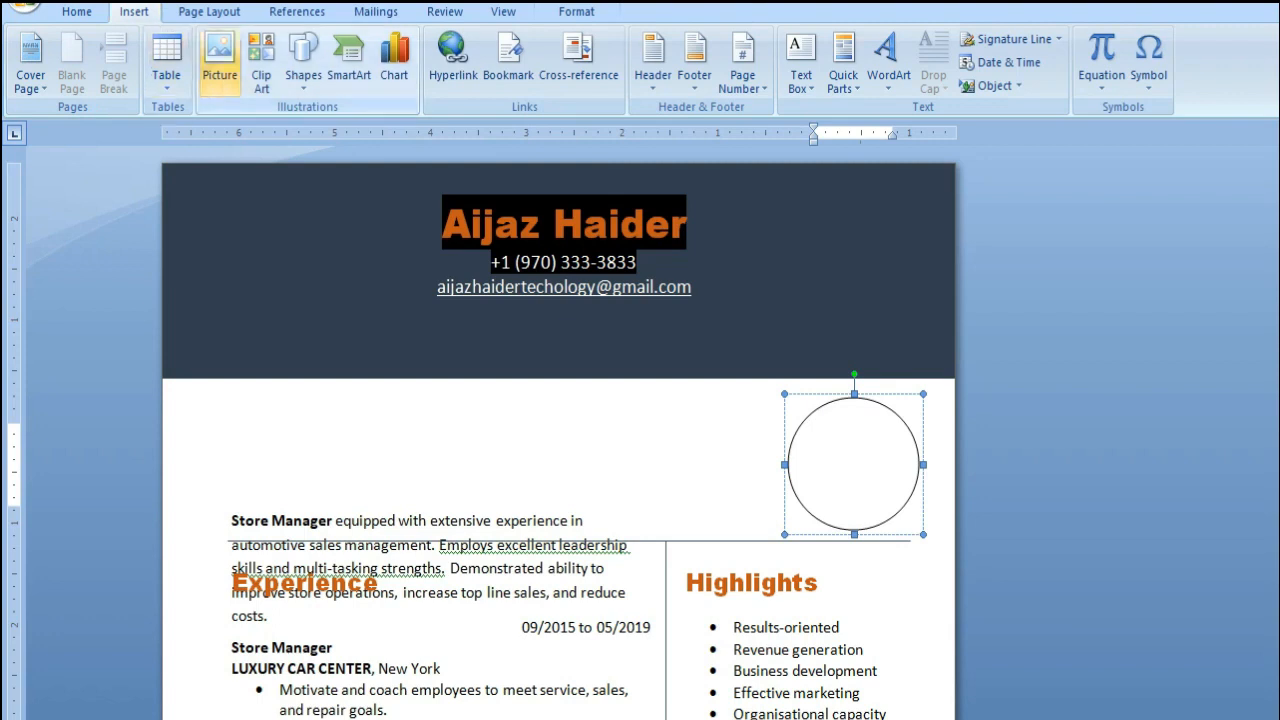
{"action": "left_click", "coordinate": [219, 65]}
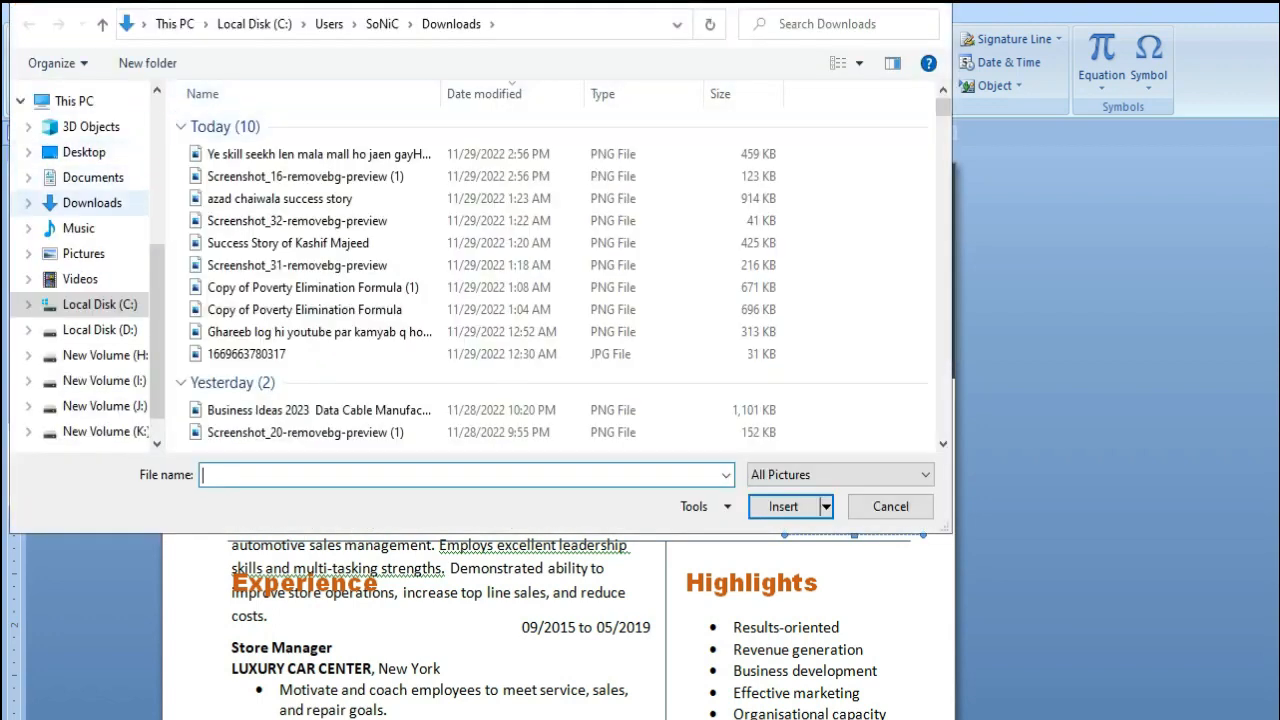
{"action": "left_click", "coordinate": [92, 203]}
{"action": "scroll", "coordinate": [450, 203], "scroll_direction": "down", "scroll_amount": 8}
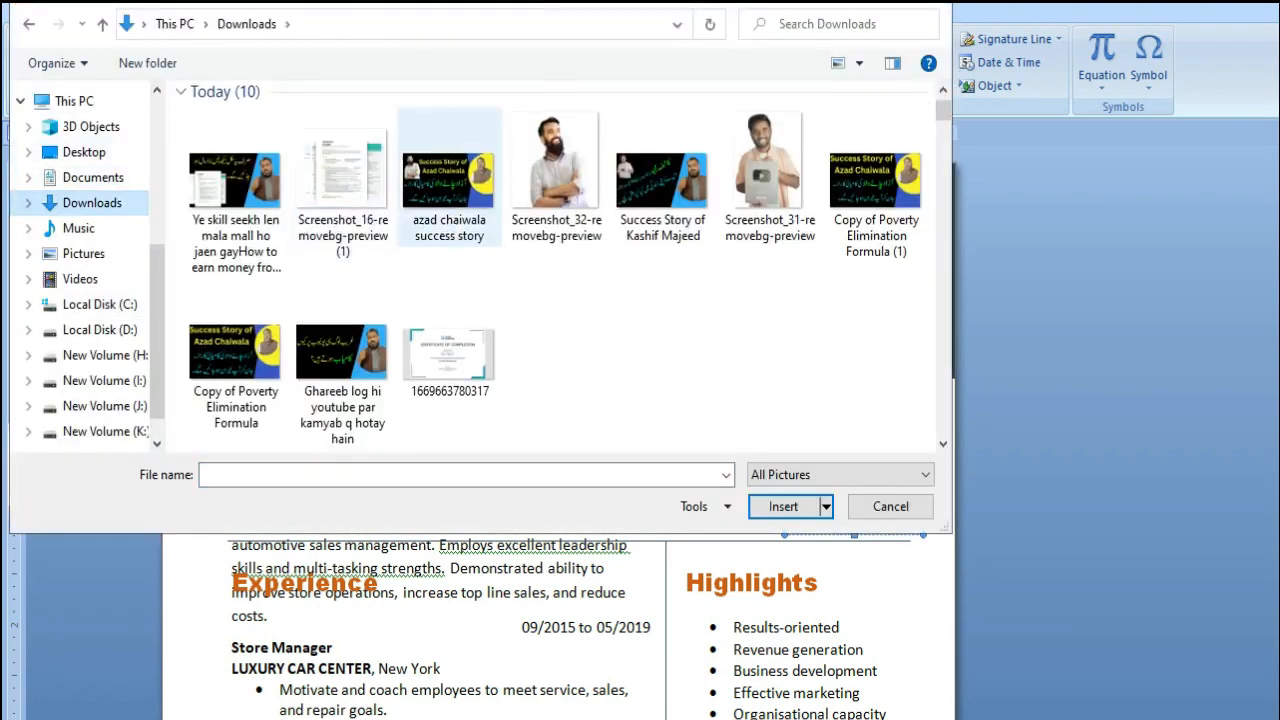
{"action": "scroll", "coordinate": [450, 203], "scroll_direction": "down", "scroll_amount": 15}
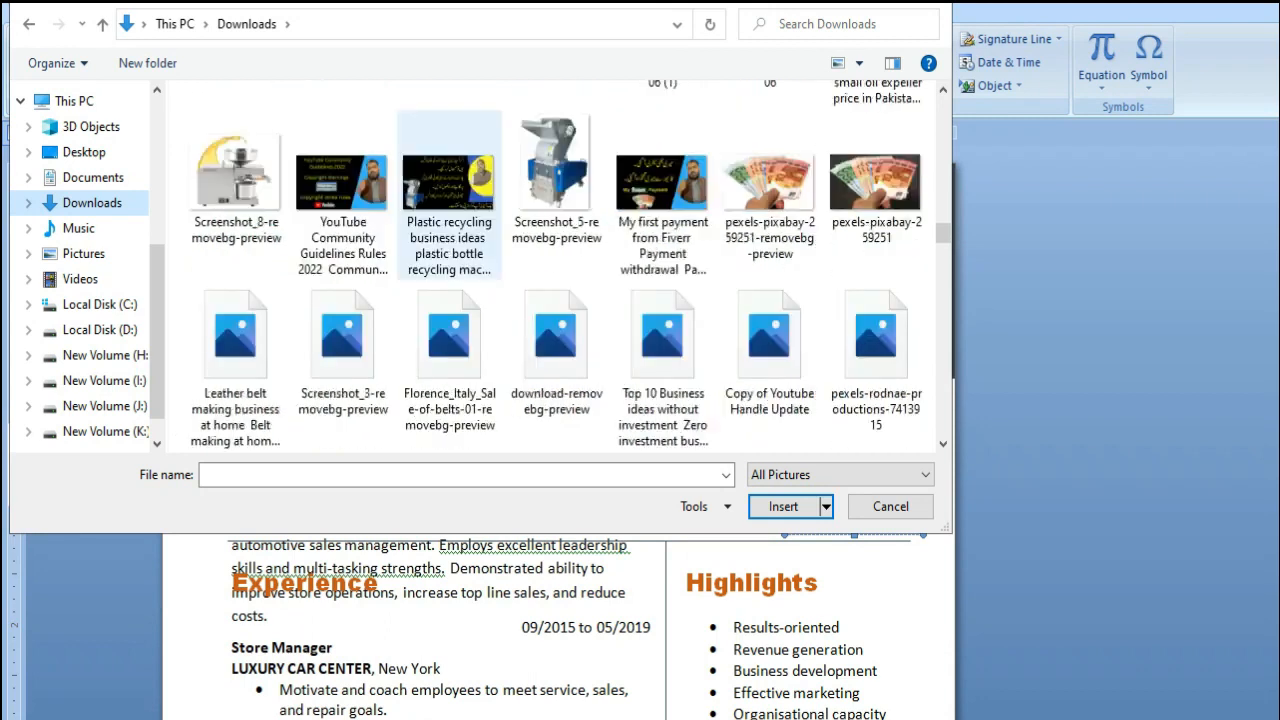
{"action": "scroll", "coordinate": [450, 203], "scroll_direction": "down", "scroll_amount": 10}
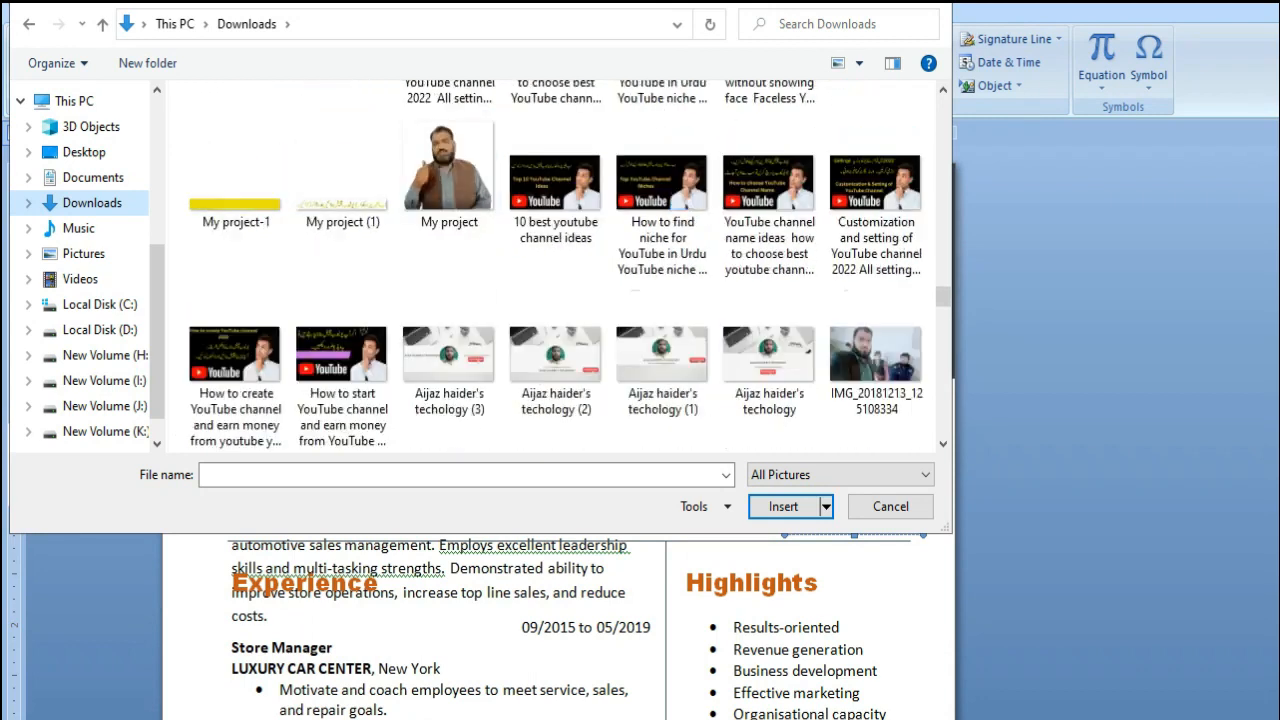
{"action": "left_click", "coordinate": [449, 175]}
{"action": "key", "text": "Return"}
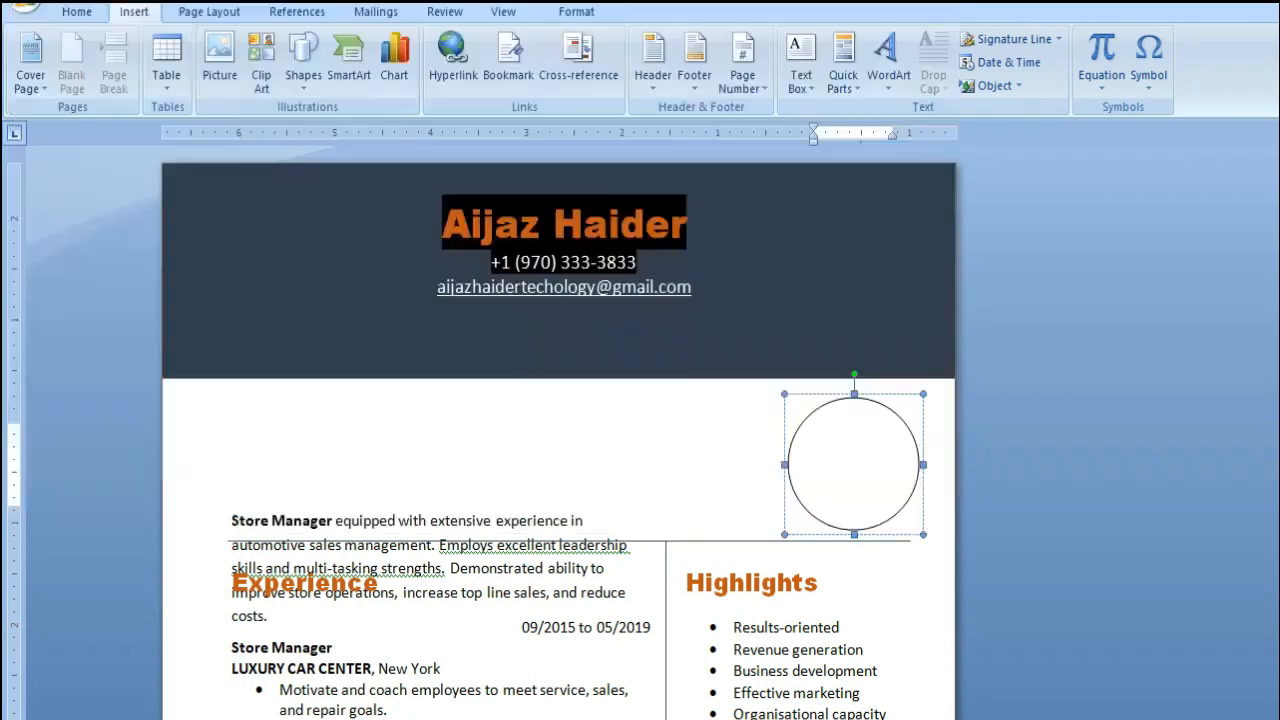
Resize the inserted portrait so that the whole picture fits inside the circle
{"action": "left_click_drag", "start_coordinate": [894, 497], "coordinate": [937, 540]}
{"action": "left_click", "coordinate": [796, 440], "text": "ctrl"}
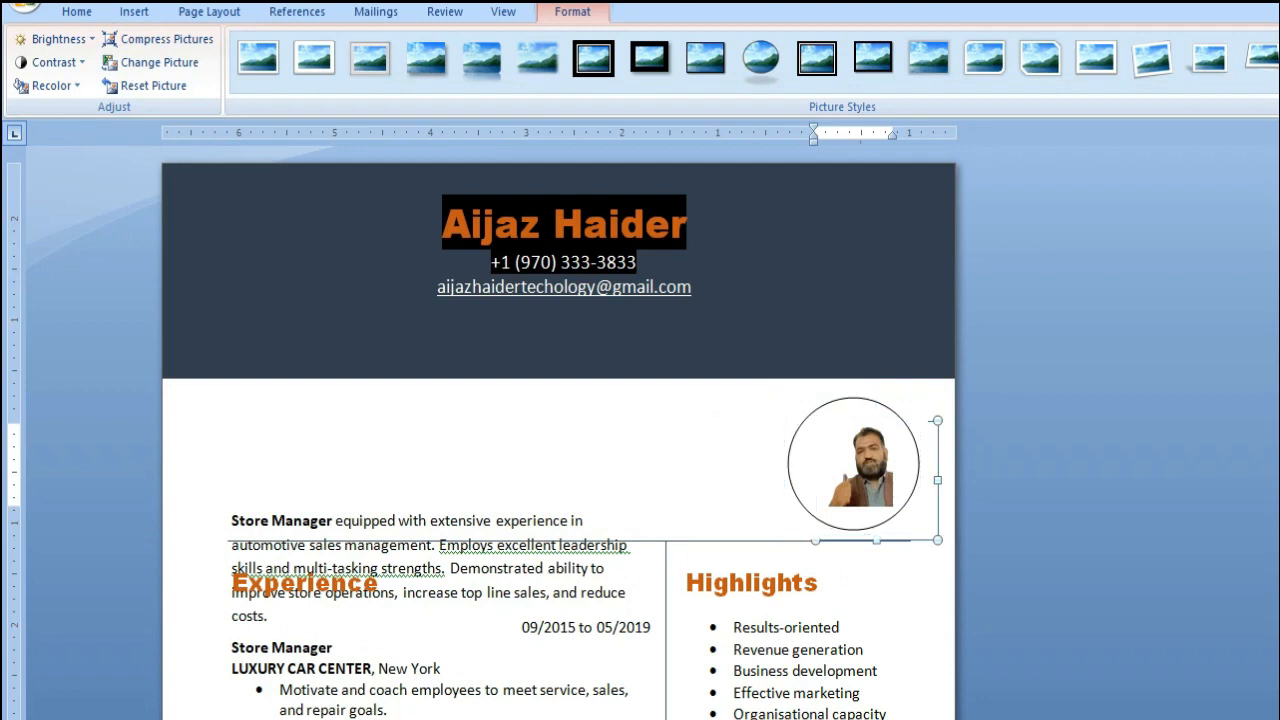
{"action": "left_click_drag", "start_coordinate": [937, 540], "coordinate": [979, 580]}
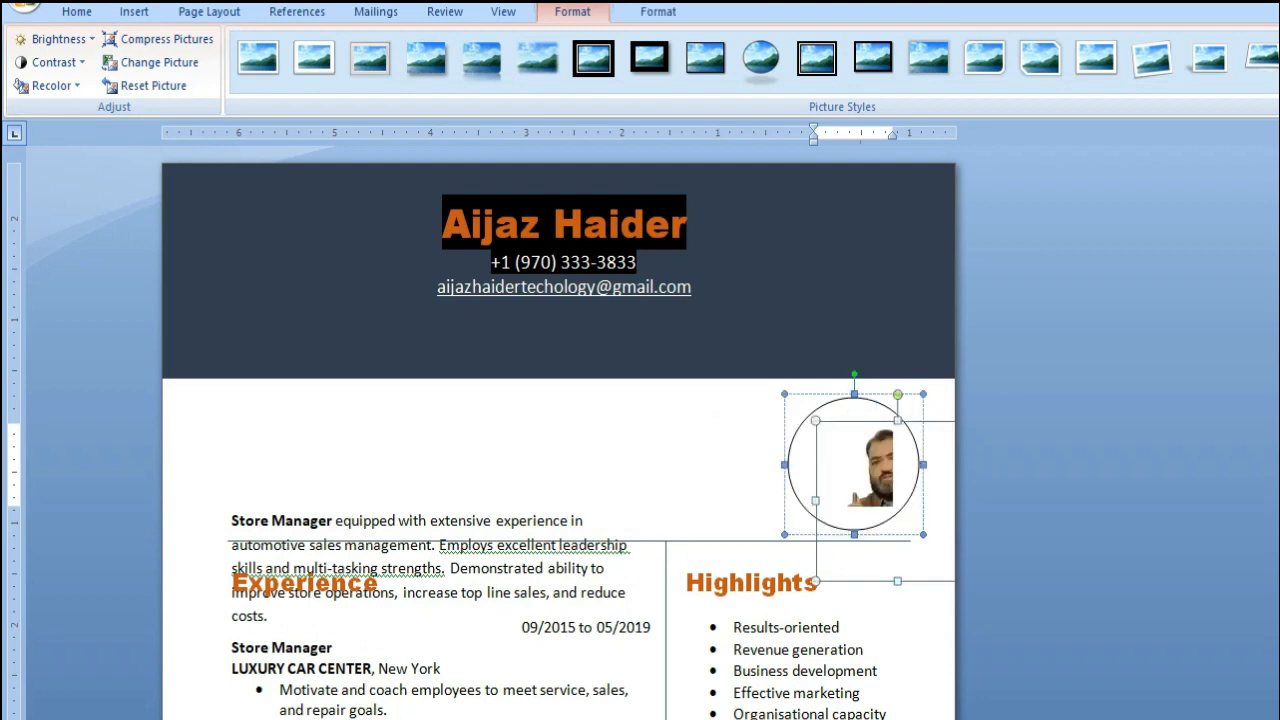
{"action": "left_click_drag", "start_coordinate": [979, 580], "coordinate": [918, 520]}
{"action": "left_click", "coordinate": [862, 468]}
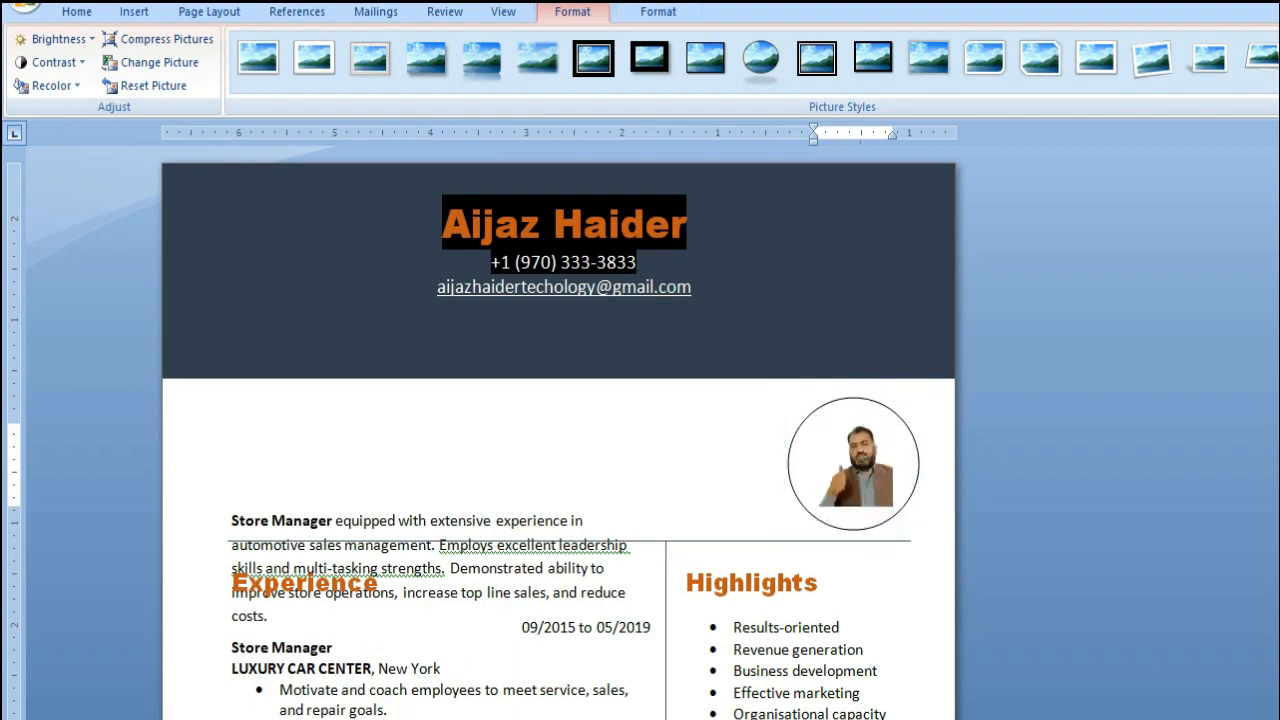
{"action": "left_click_drag", "start_coordinate": [918, 520], "coordinate": [898, 501]}
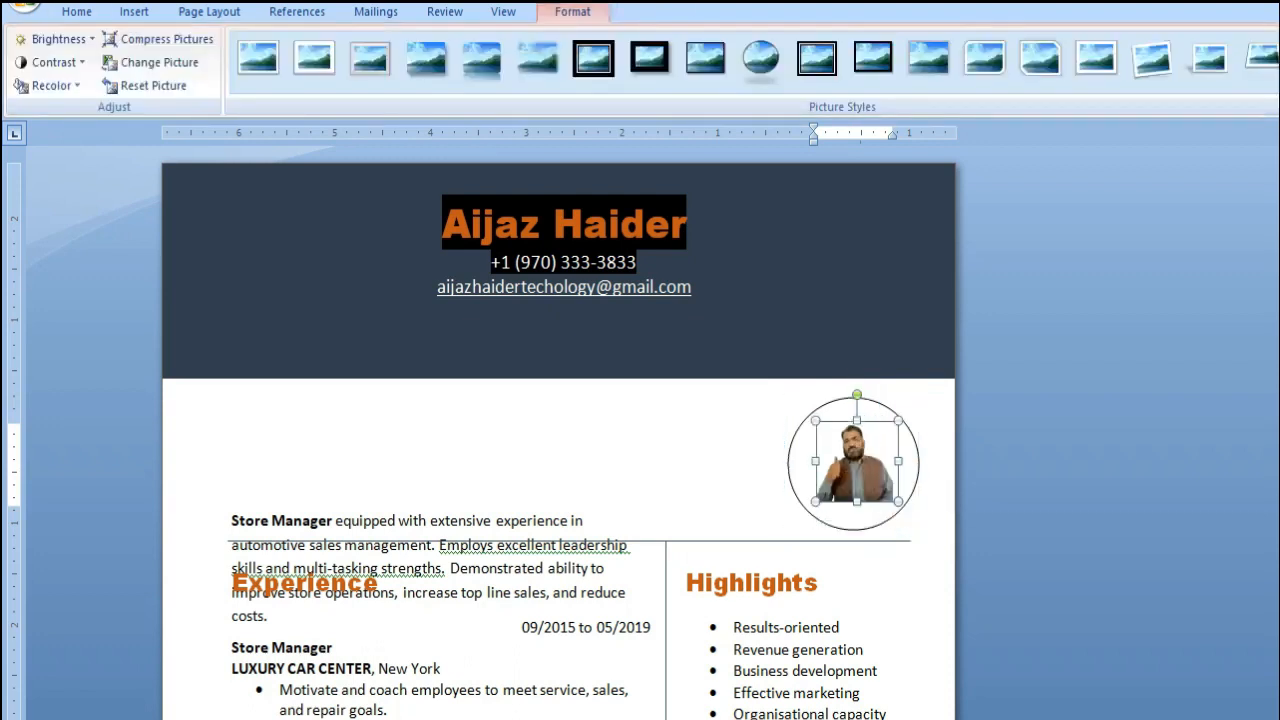
{"action": "left_click", "coordinate": [899, 510]}
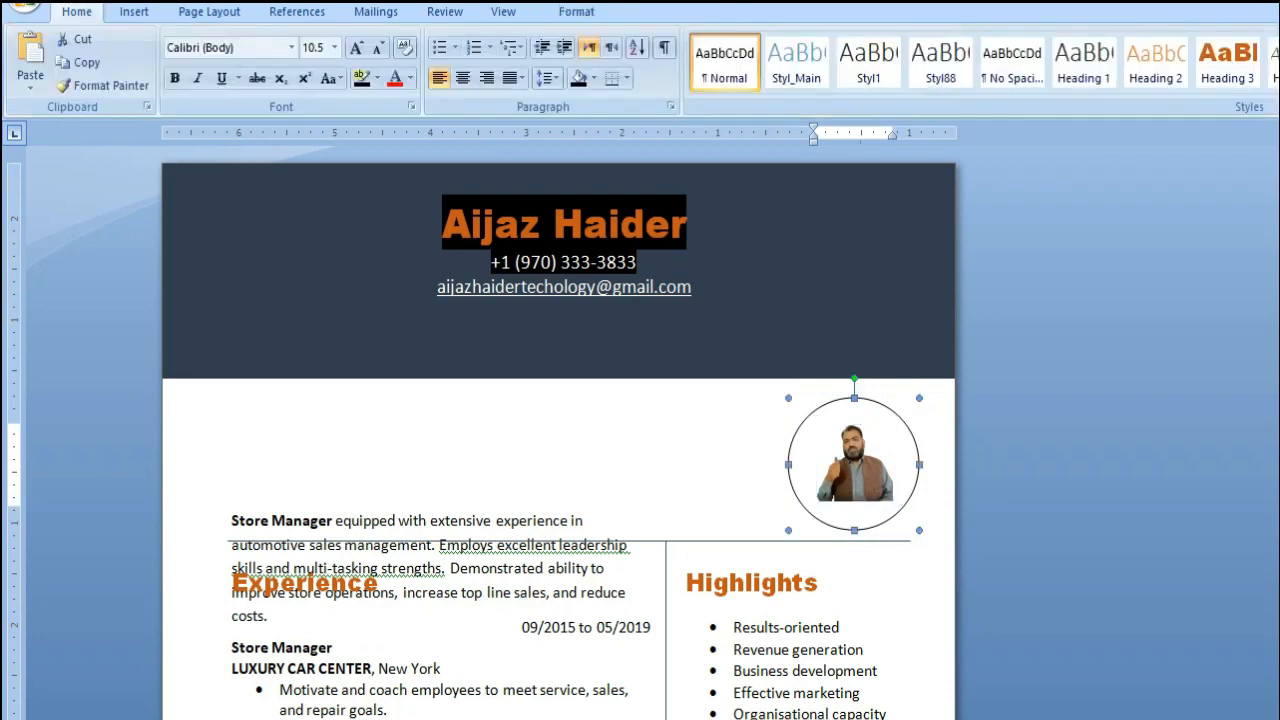
Enlarge the circle so it overlaps the banner's lower edge, and scale the portrait up to match
{"action": "left_click_drag", "start_coordinate": [788, 398], "coordinate": [775, 366]}
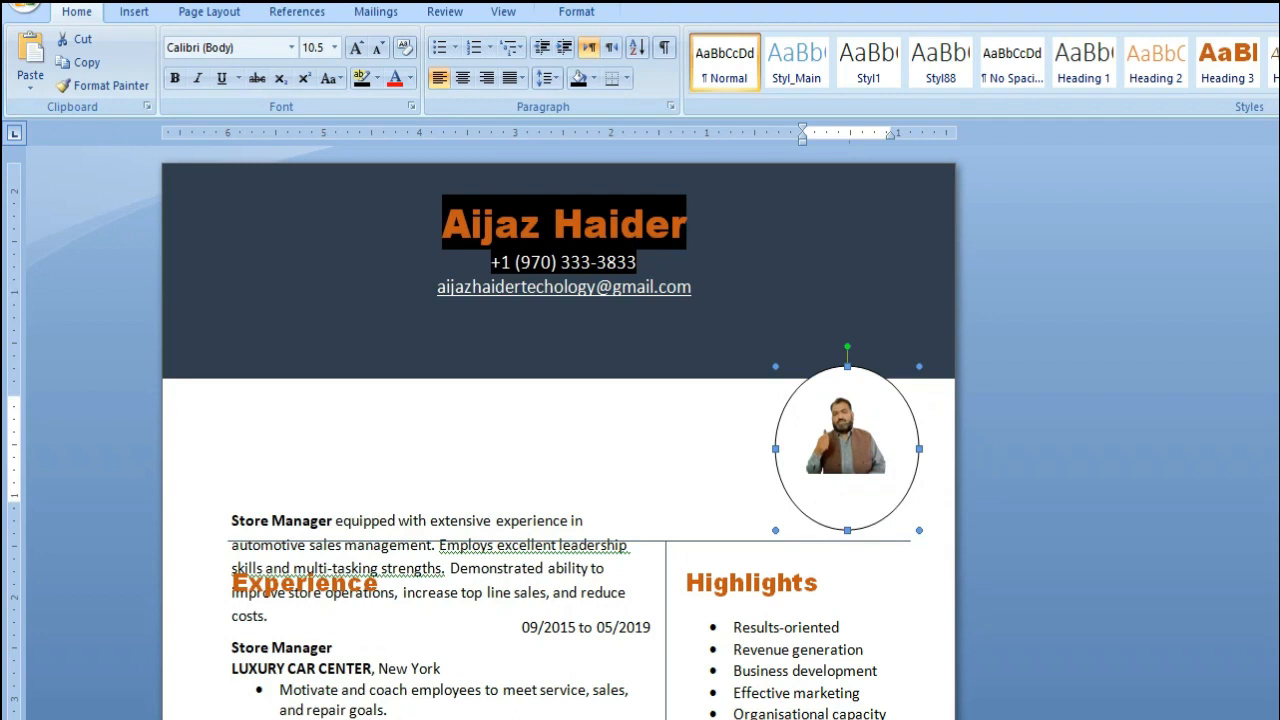
{"action": "left_click_drag", "start_coordinate": [919, 449], "coordinate": [925, 509]}
{"action": "left_click", "coordinate": [850, 445]}
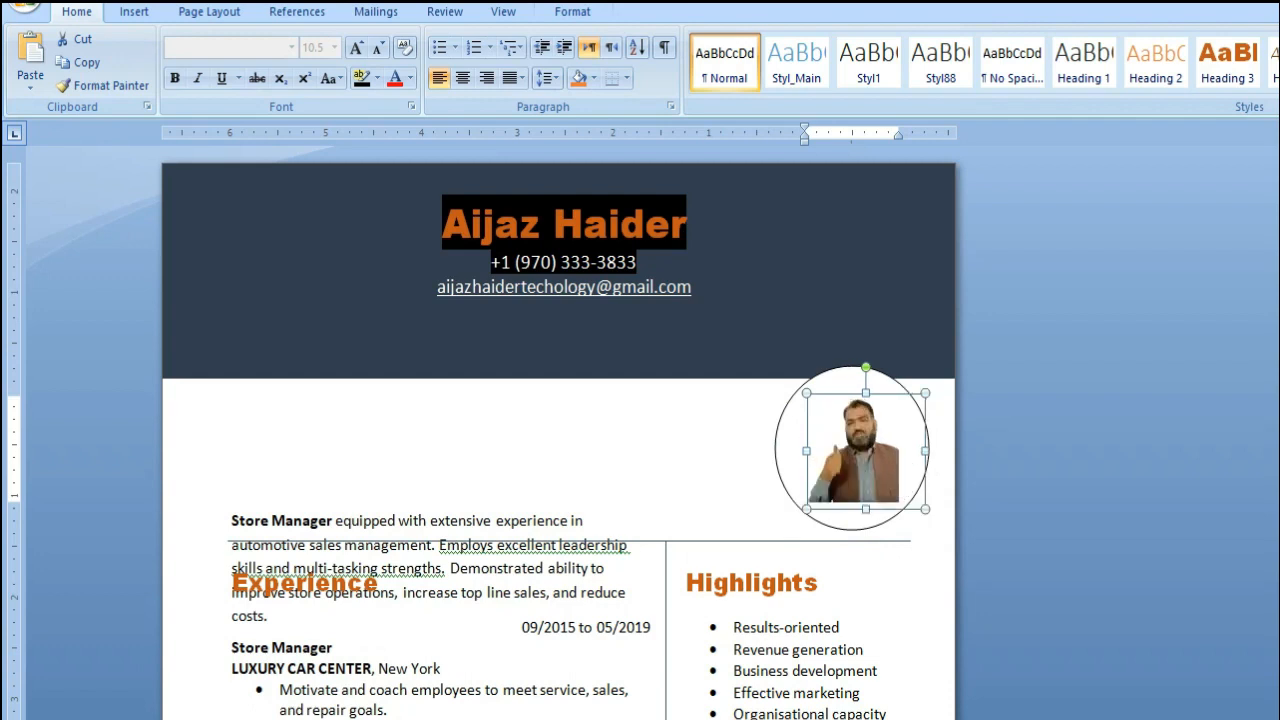
{"action": "mouse_move", "coordinate": [925, 509]}
{"action": "left_mouse_down"}
{"action": "mouse_move", "coordinate": [940, 523]}
{"action": "mouse_move", "coordinate": [912, 496]}
{"action": "left_mouse_up"}
{"action": "left_click", "coordinate": [712, 413]}
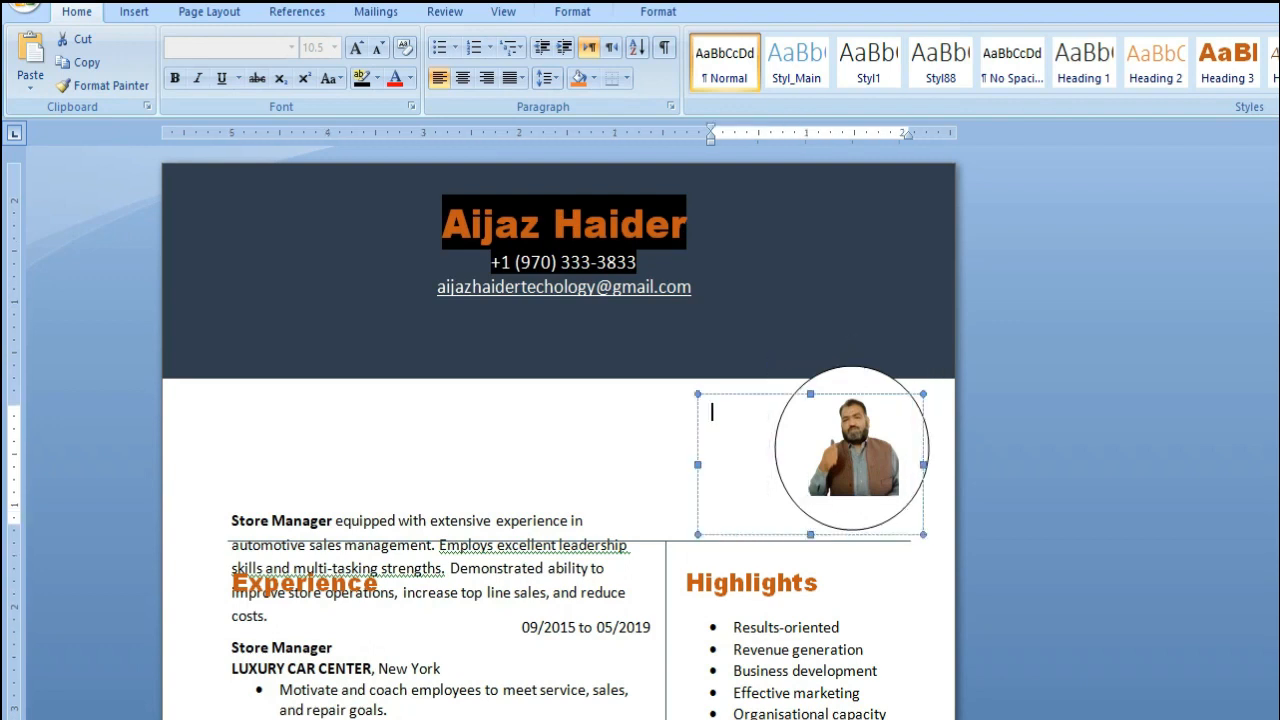
{"action": "left_click", "coordinate": [242, 358]}
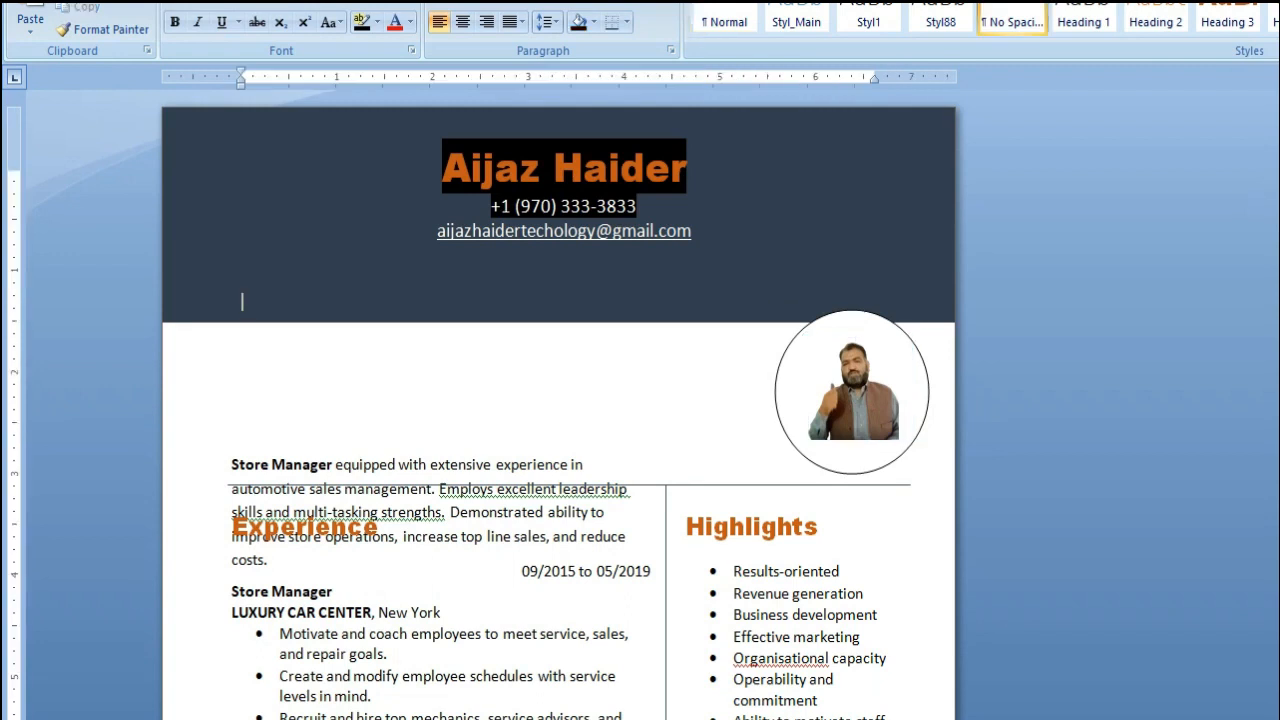
Move the summary text box up to just below the banner, clear of the Experience heading
{"action": "scroll", "coordinate": [560, 400], "scroll_direction": "down", "scroll_amount": 3}
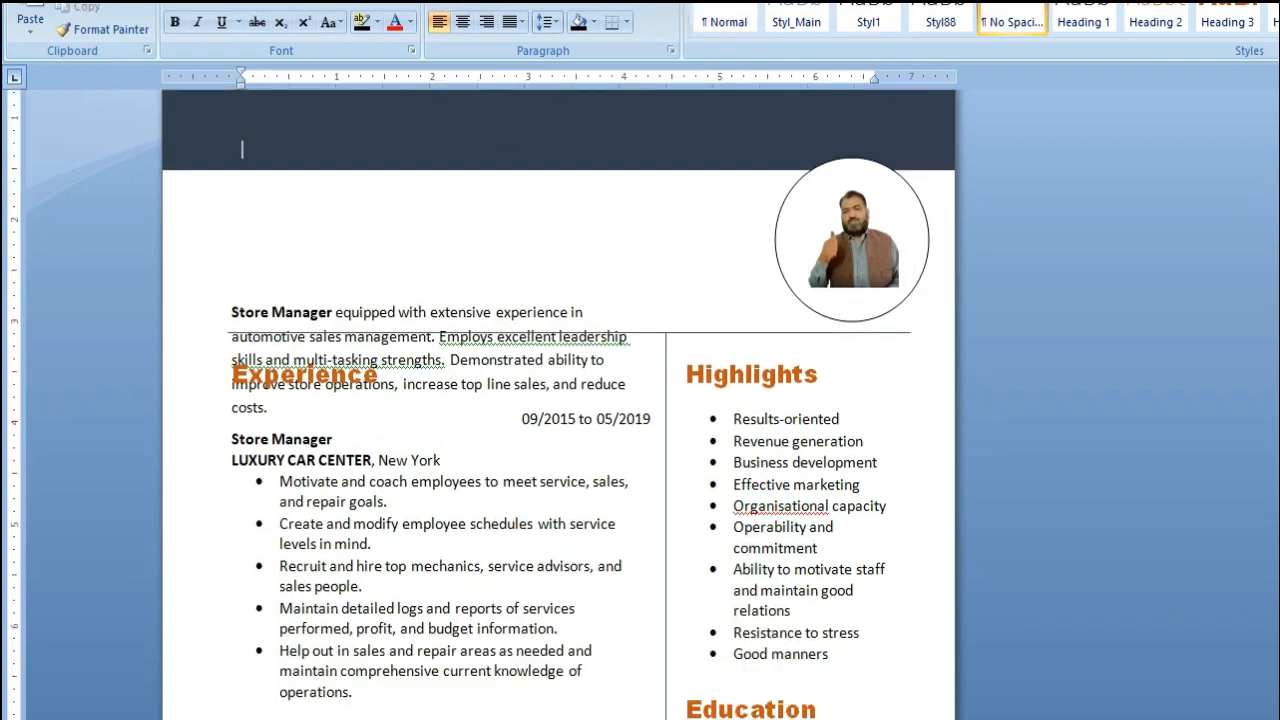
{"action": "left_click", "coordinate": [348, 375]}
{"action": "scroll", "coordinate": [348, 375], "scroll_direction": "up", "scroll_amount": 3}
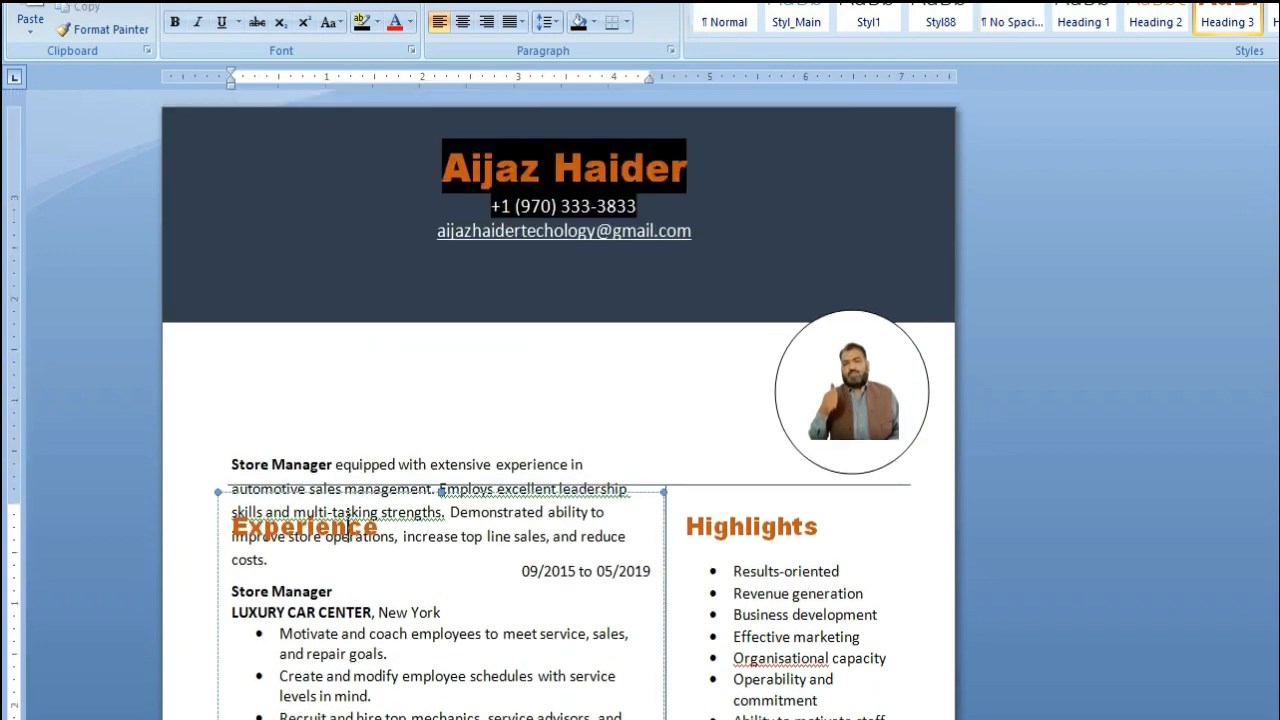
{"action": "scroll", "coordinate": [348, 520], "scroll_direction": "down", "scroll_amount": 2}
{"action": "left_click", "coordinate": [309, 387]}
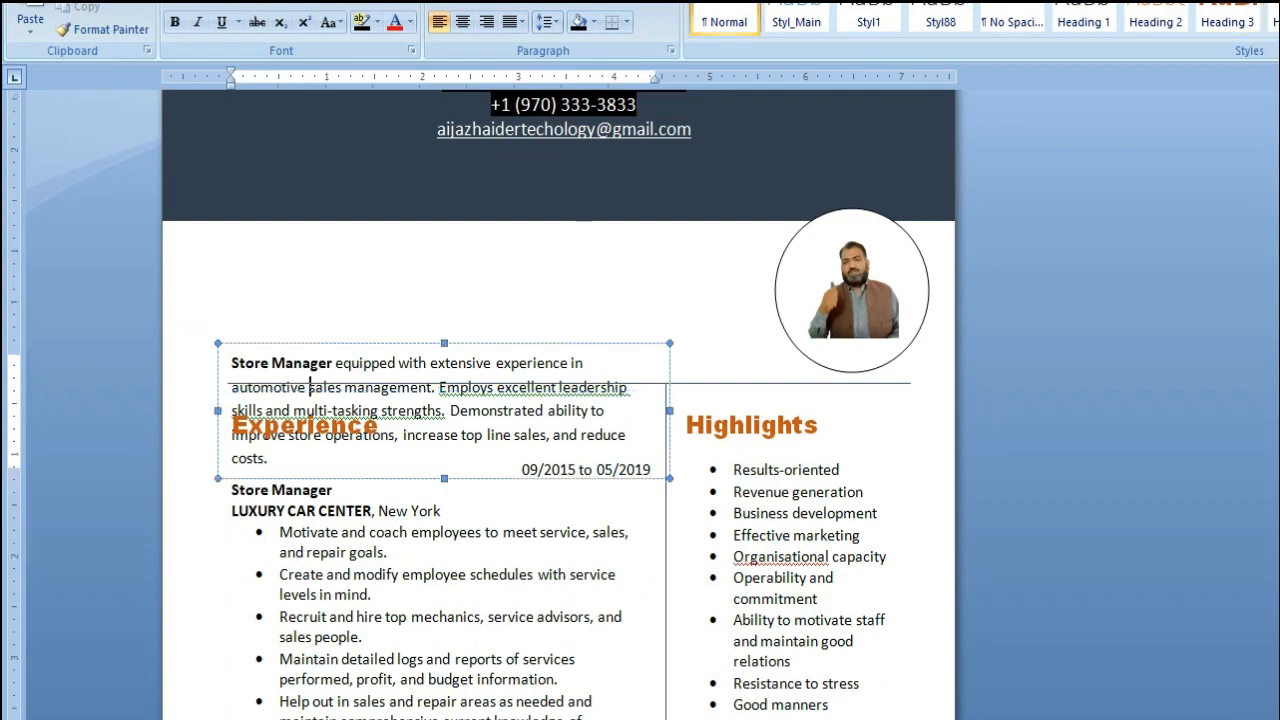
{"action": "left_click_drag", "start_coordinate": [309, 343], "coordinate": [286, 223]}
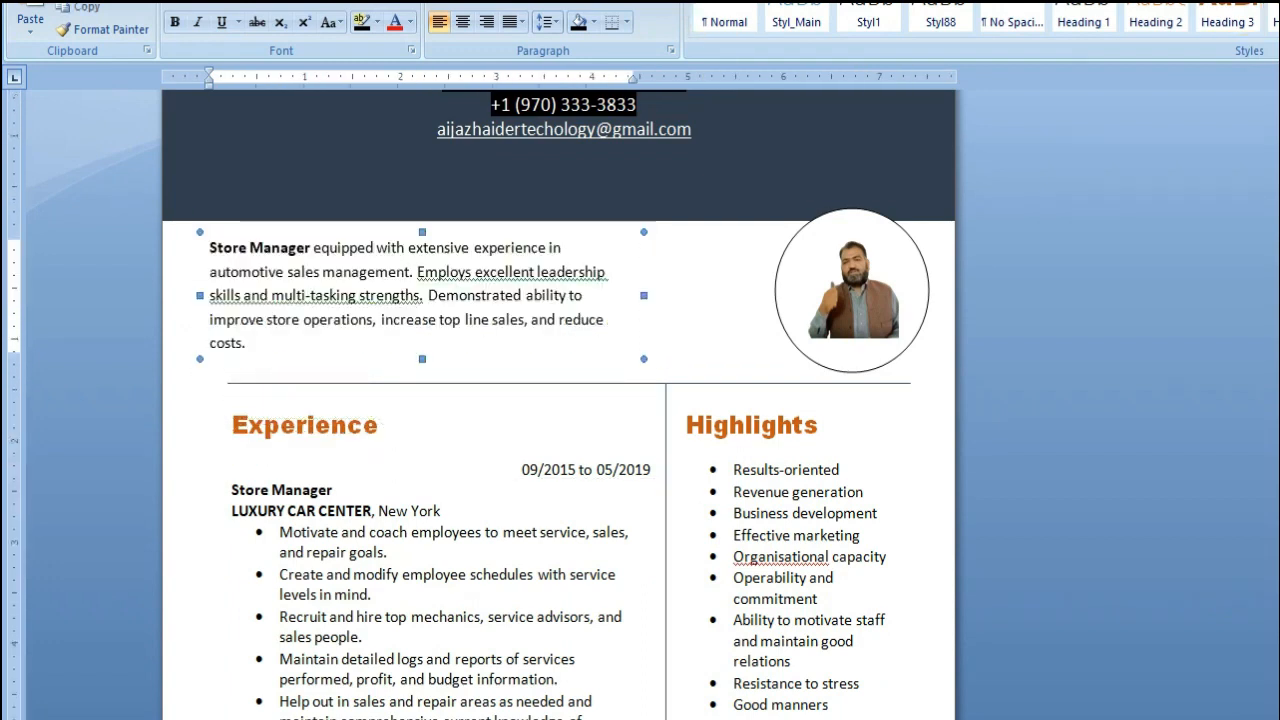
Review the summary, Experience, Highlights, Education and Hobbies sections for sample text to replace
{"action": "left_click", "coordinate": [232, 425]}
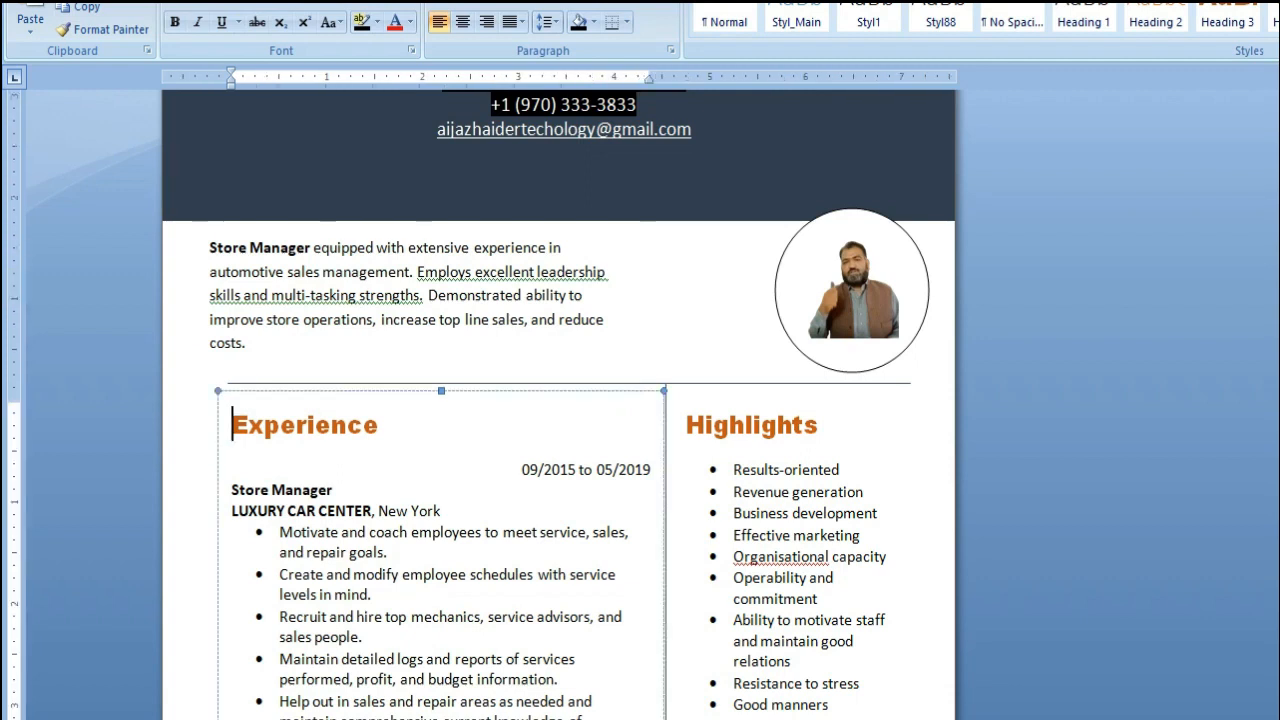
{"action": "left_click", "coordinate": [286, 295]}
{"action": "left_click", "coordinate": [236, 425]}
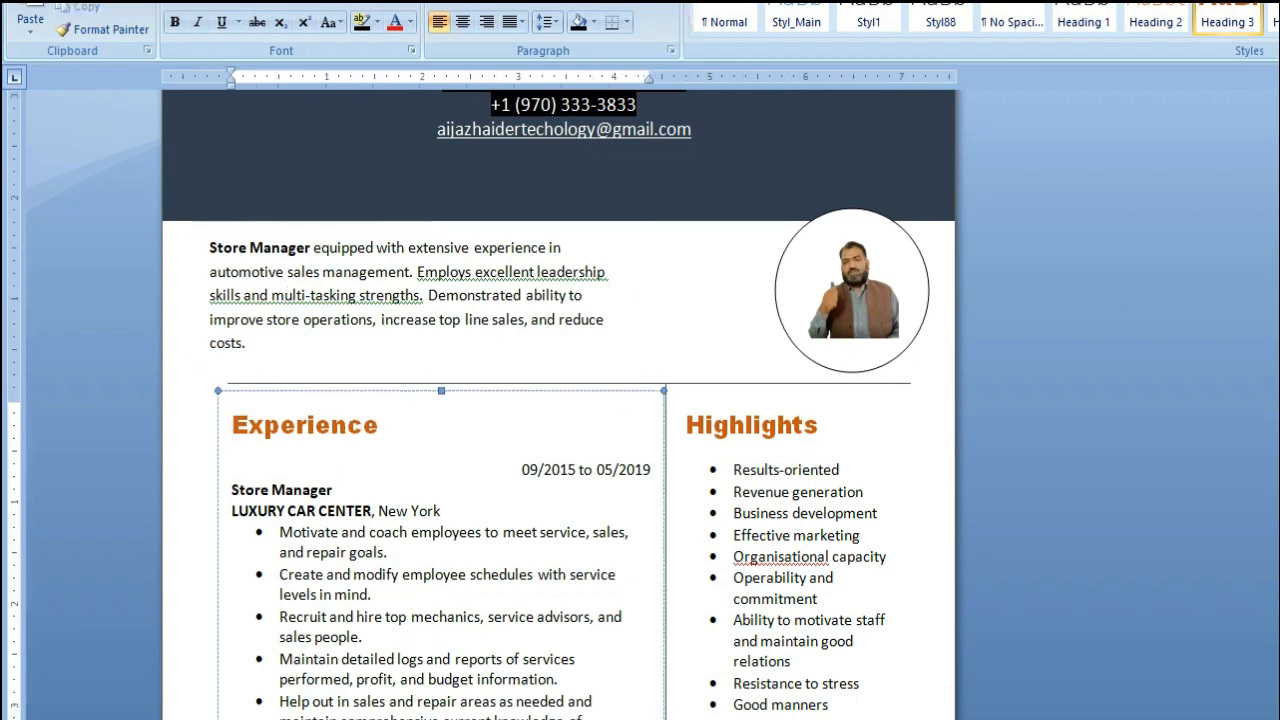
{"action": "left_click_drag", "start_coordinate": [231, 490], "coordinate": [333, 490]}
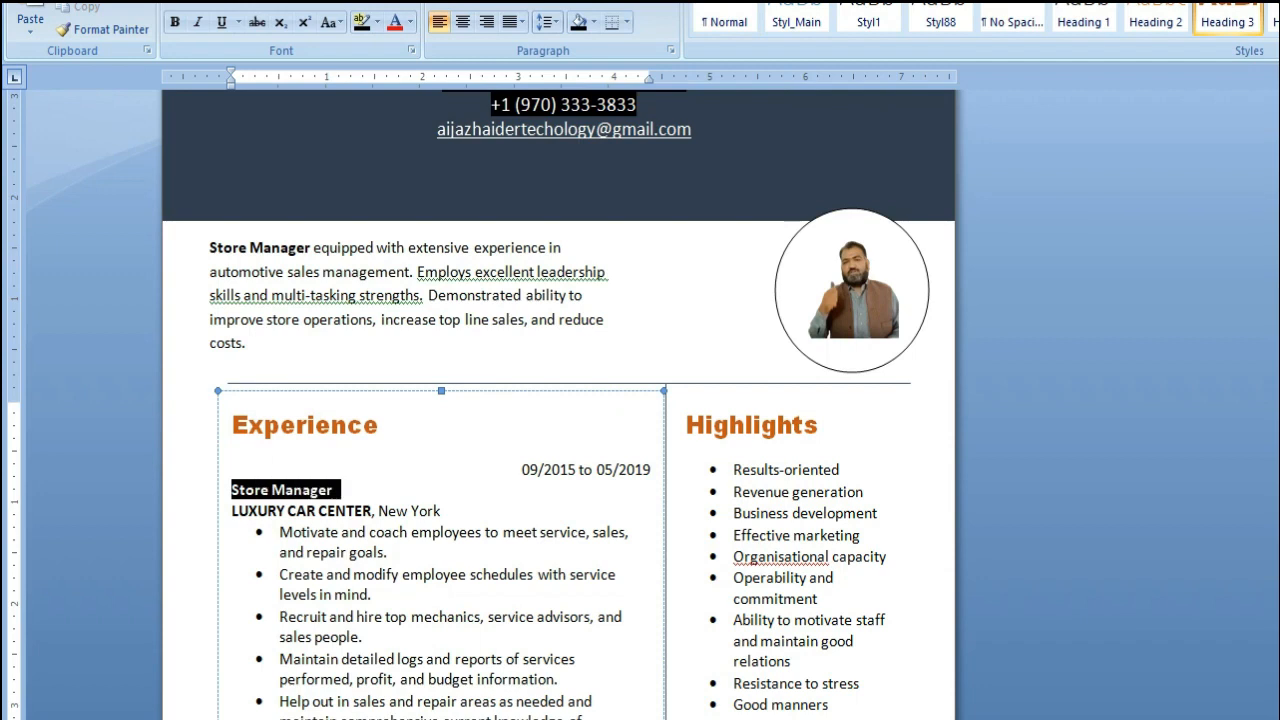
{"action": "left_click", "coordinate": [337, 530]}
{"action": "scroll", "coordinate": [337, 530], "scroll_direction": "down", "scroll_amount": 2}
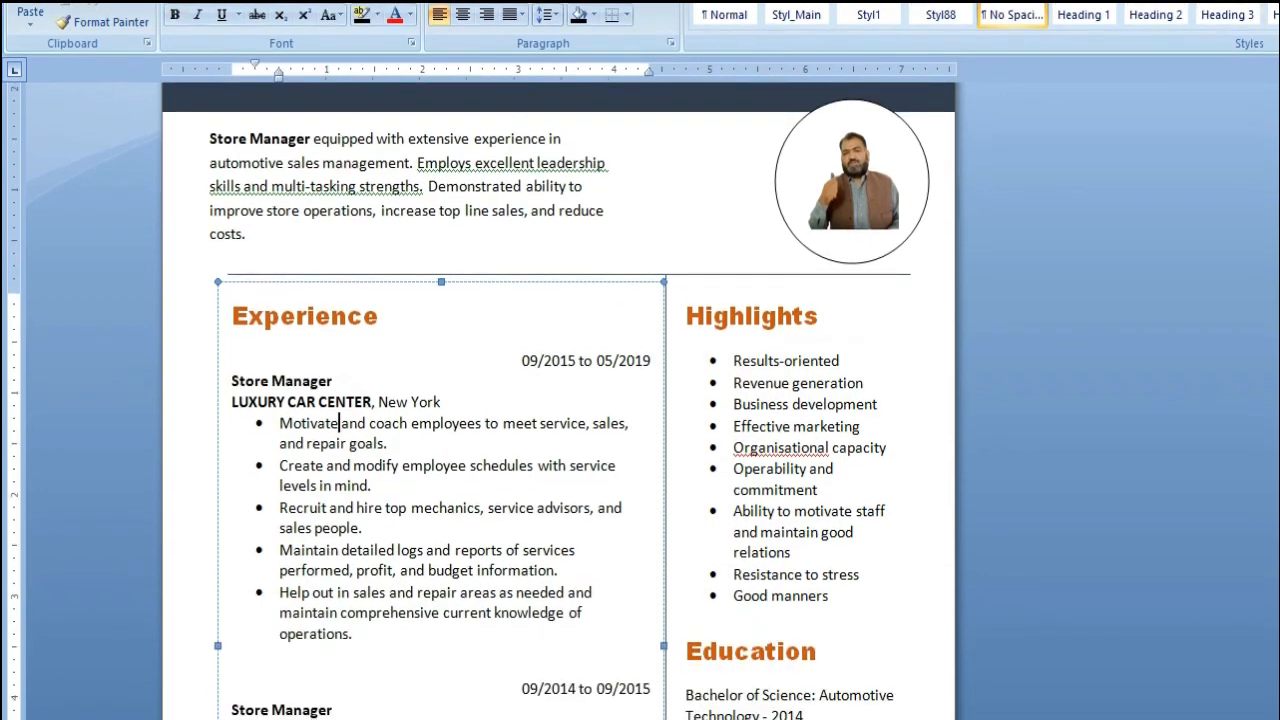
{"action": "left_click", "coordinate": [741, 361]}
{"action": "scroll", "coordinate": [741, 361], "scroll_direction": "down", "scroll_amount": 3}
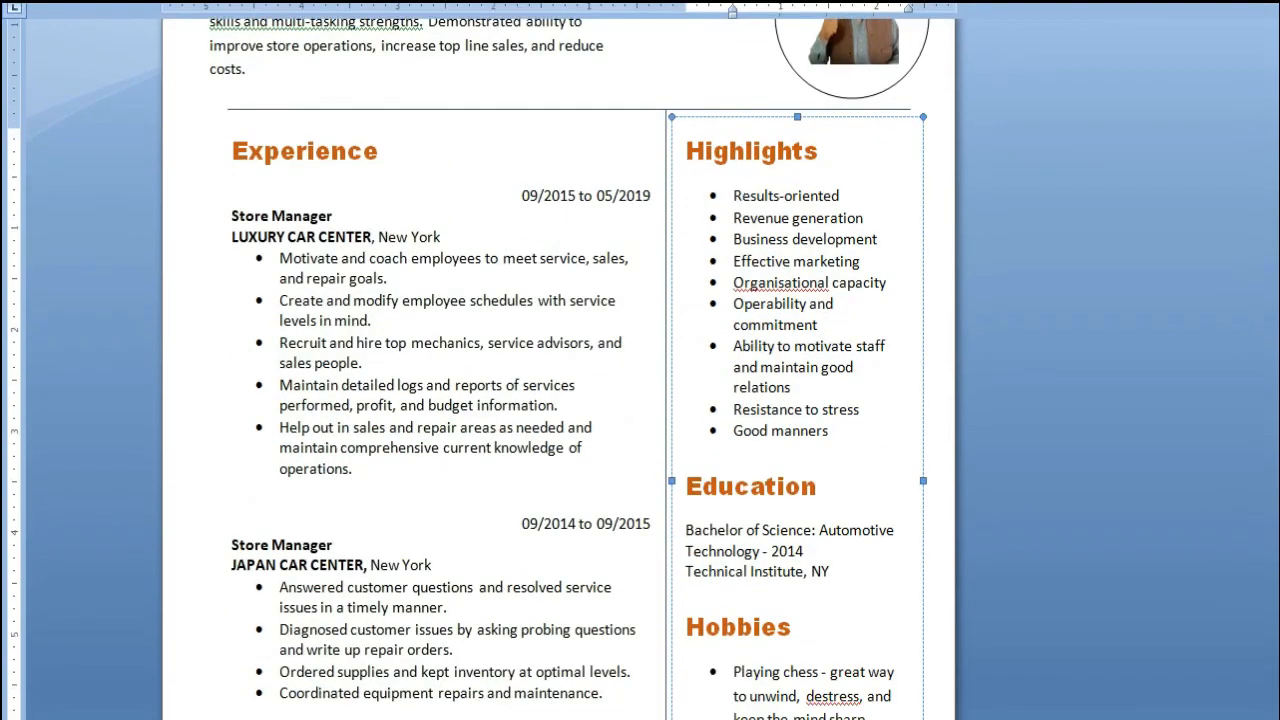
{"action": "left_click", "coordinate": [762, 530]}
{"action": "left_click_drag", "start_coordinate": [686, 530], "coordinate": [832, 572]}
{"action": "left_click", "coordinate": [832, 572]}
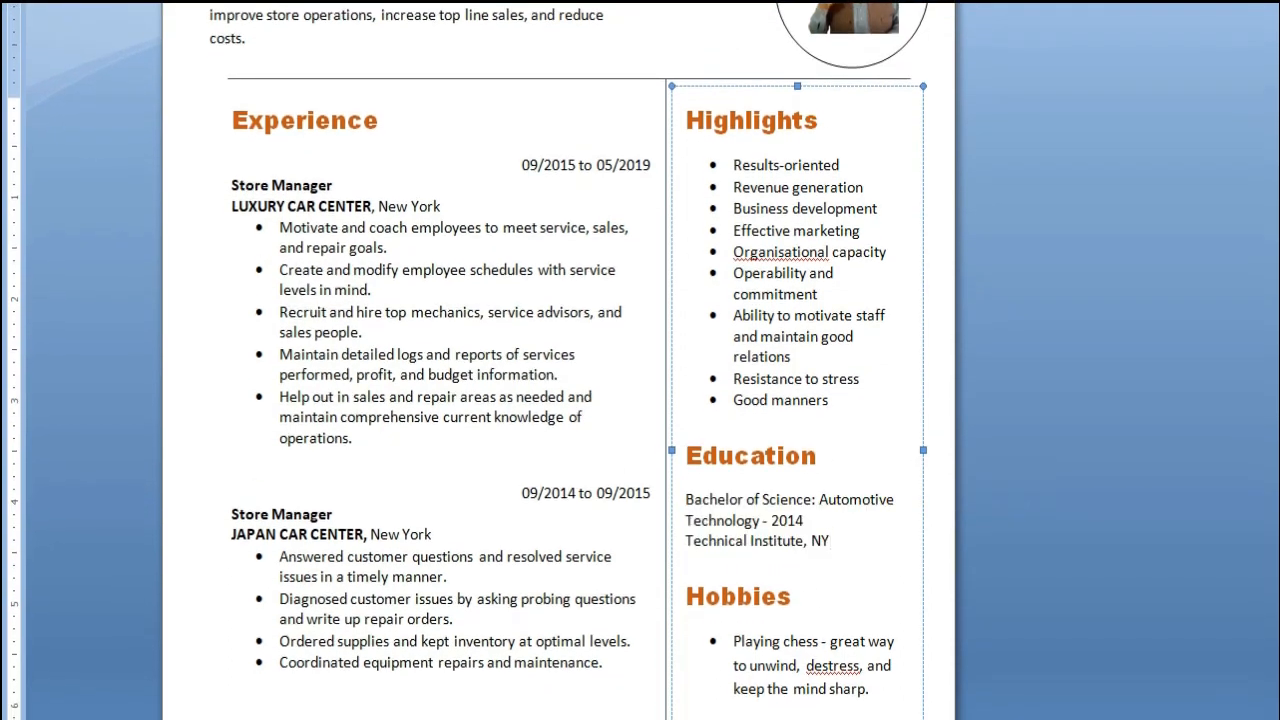
{"action": "scroll", "coordinate": [640, 360], "scroll_direction": "down", "scroll_amount": 1}
{"action": "scroll", "coordinate": [797, 467], "scroll_direction": "down", "scroll_amount": 1}
{"action": "left_click_drag", "start_coordinate": [687, 467], "coordinate": [797, 537]}
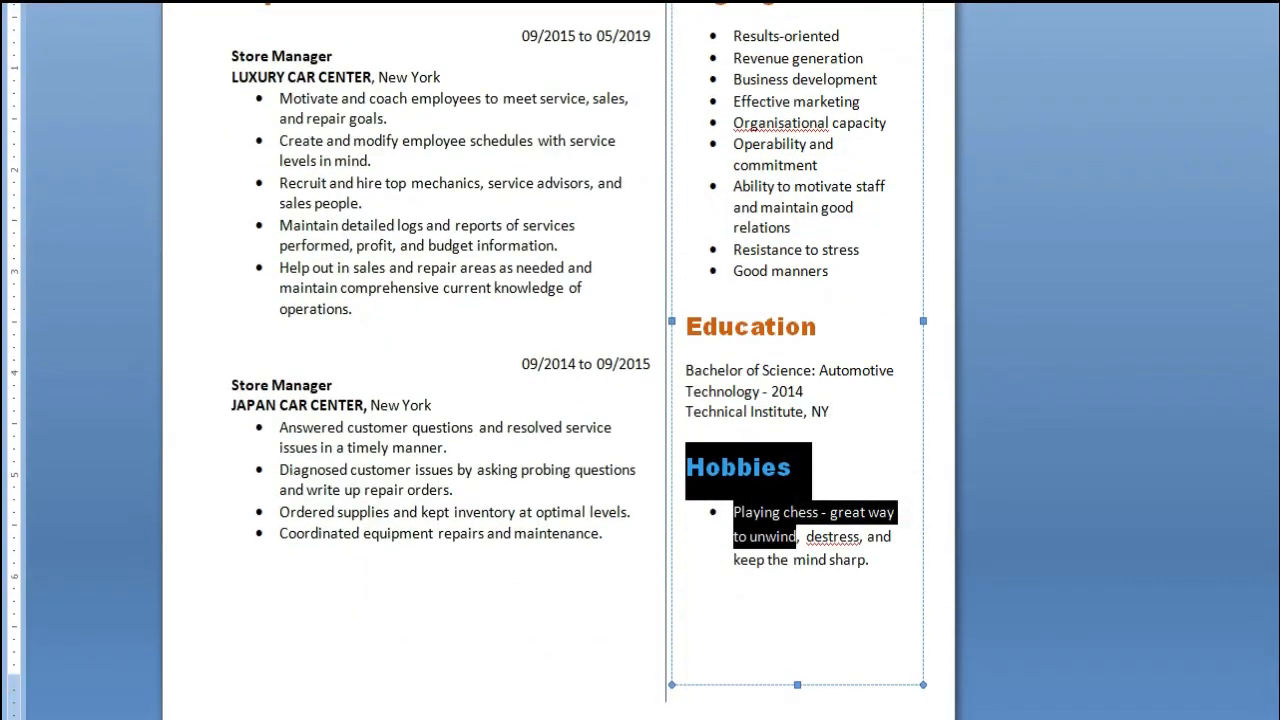
{"action": "left_click", "coordinate": [385, 469]}
{"action": "left_click", "coordinate": [686, 615]}
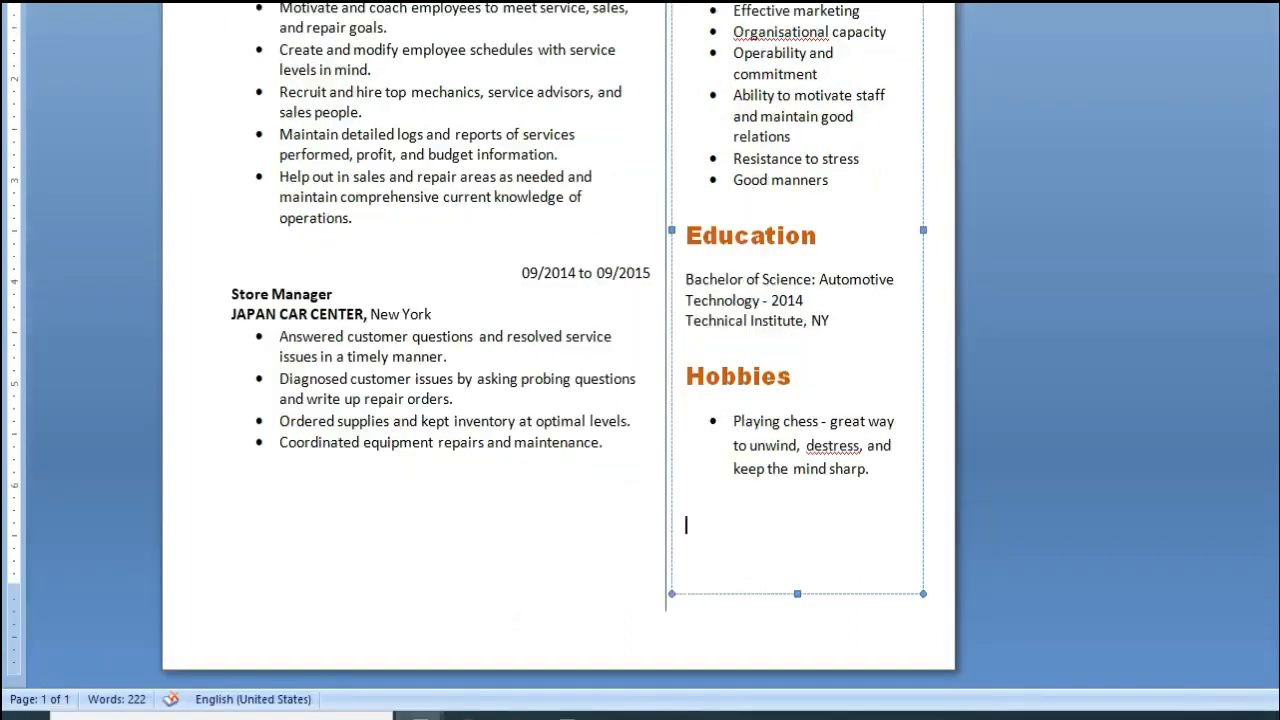
{"action": "scroll", "coordinate": [640, 360], "scroll_direction": "up", "scroll_amount": 5}
{"action": "scroll", "coordinate": [560, 360], "scroll_direction": "down", "scroll_amount": 1}
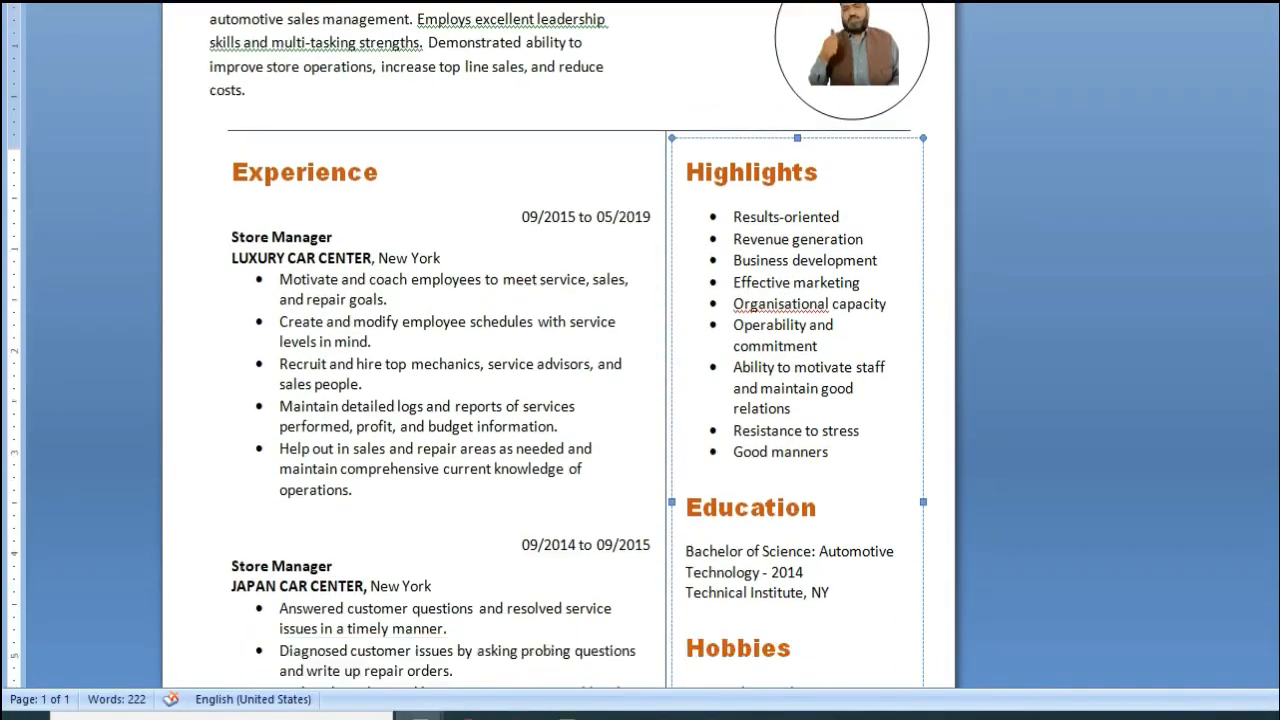
{"action": "scroll", "coordinate": [560, 360], "scroll_direction": "down", "scroll_amount": 5}
{"action": "scroll", "coordinate": [560, 360], "scroll_direction": "up", "scroll_amount": 3}
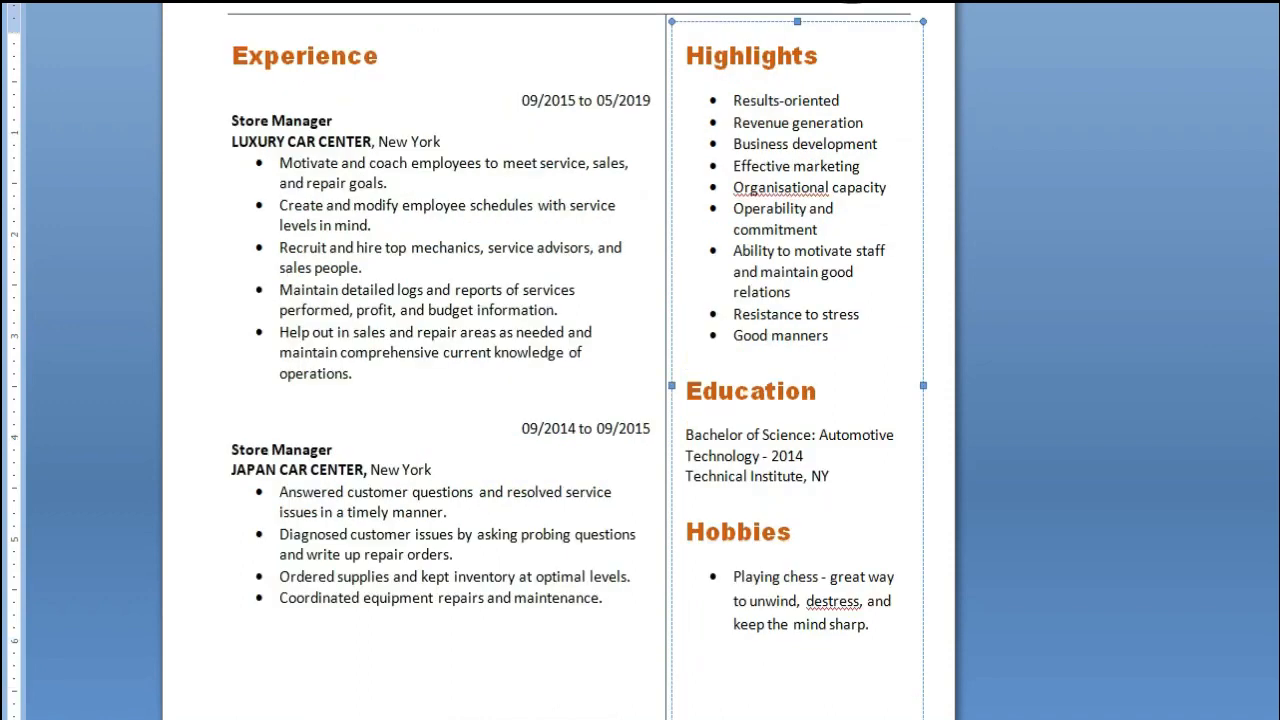
Replace the first job title in the Experience section with "Freelancer"
{"action": "left_click_drag", "start_coordinate": [231, 171], "coordinate": [340, 171]}
{"action": "type", "text": "F"}
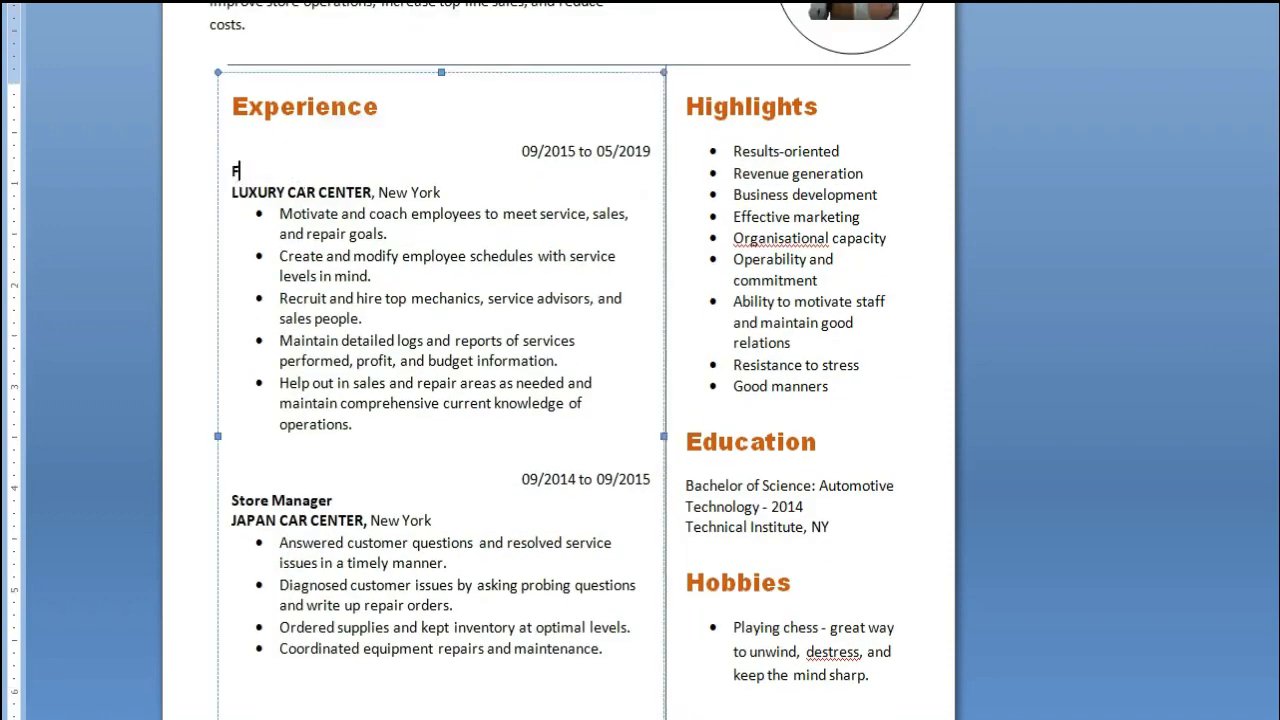
{"action": "type", "text": "reelancer"}
Replace the first job's company name, "LUXURY CAR CENTER", with "Fiverr Freelance"
{"action": "left_click", "coordinate": [246, 235]}
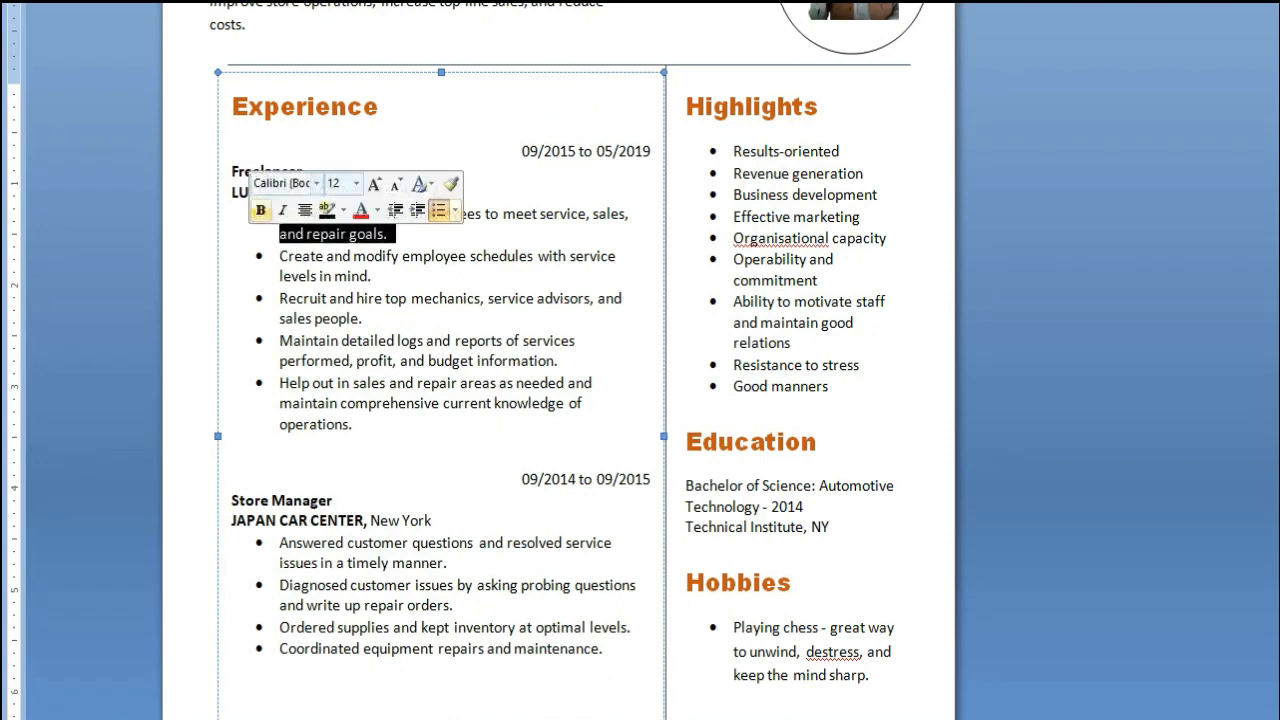
{"action": "left_click", "coordinate": [239, 193]}
{"action": "key", "text": "Left"}
{"action": "key", "text": "ctrl+shift+Right"}
{"action": "key", "text": "ctrl+shift+Right"}
{"action": "key", "text": "ctrl+shift+Right"}
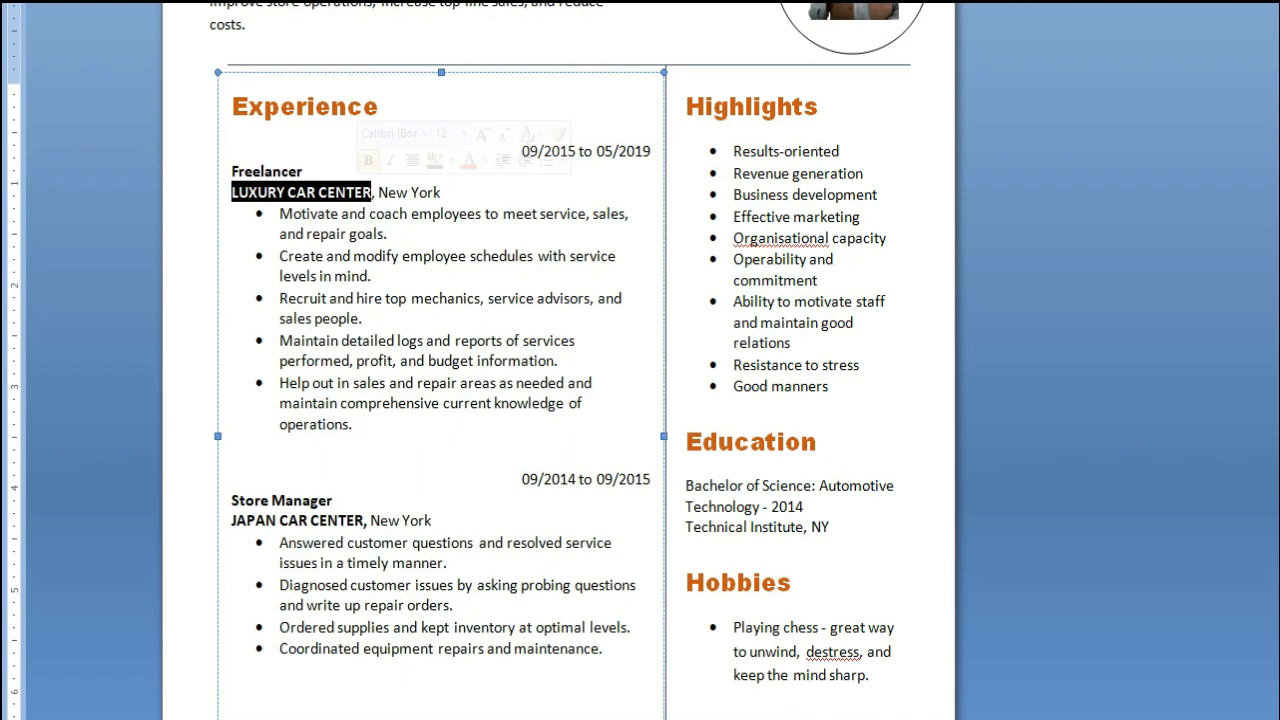
{"action": "type", "text": "Fiverr"}
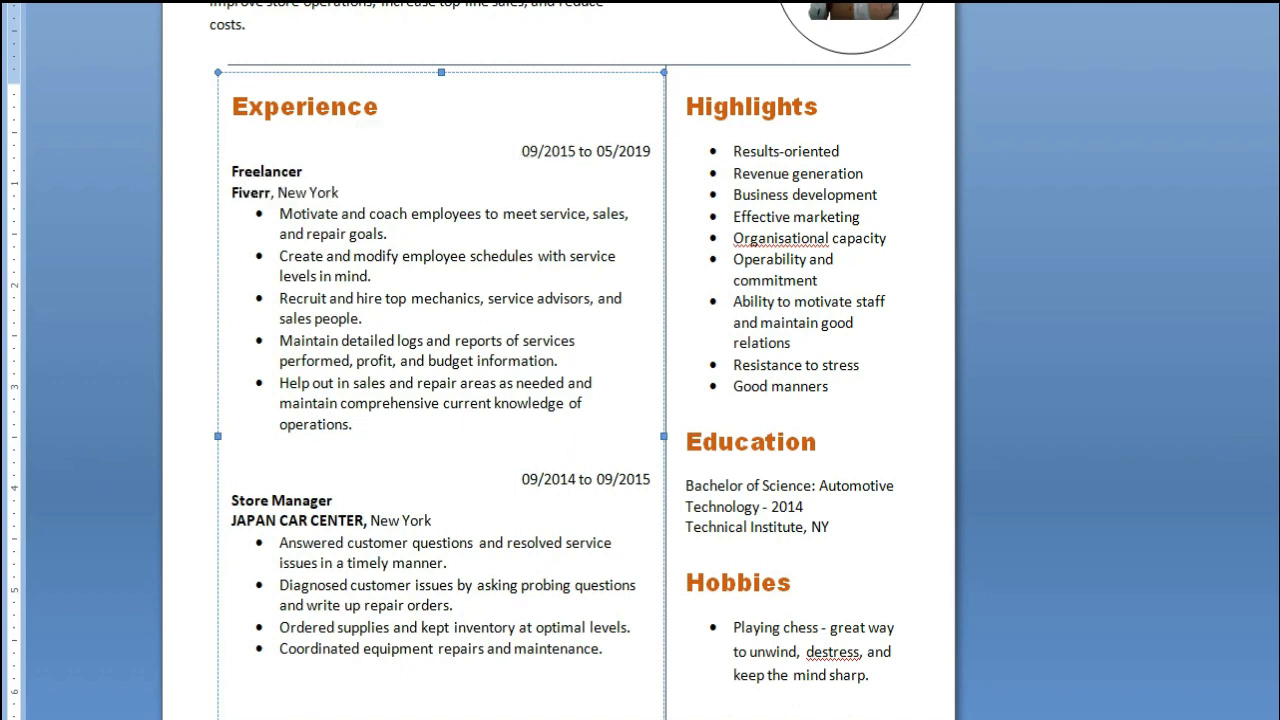
{"action": "type", "text": " Free"}
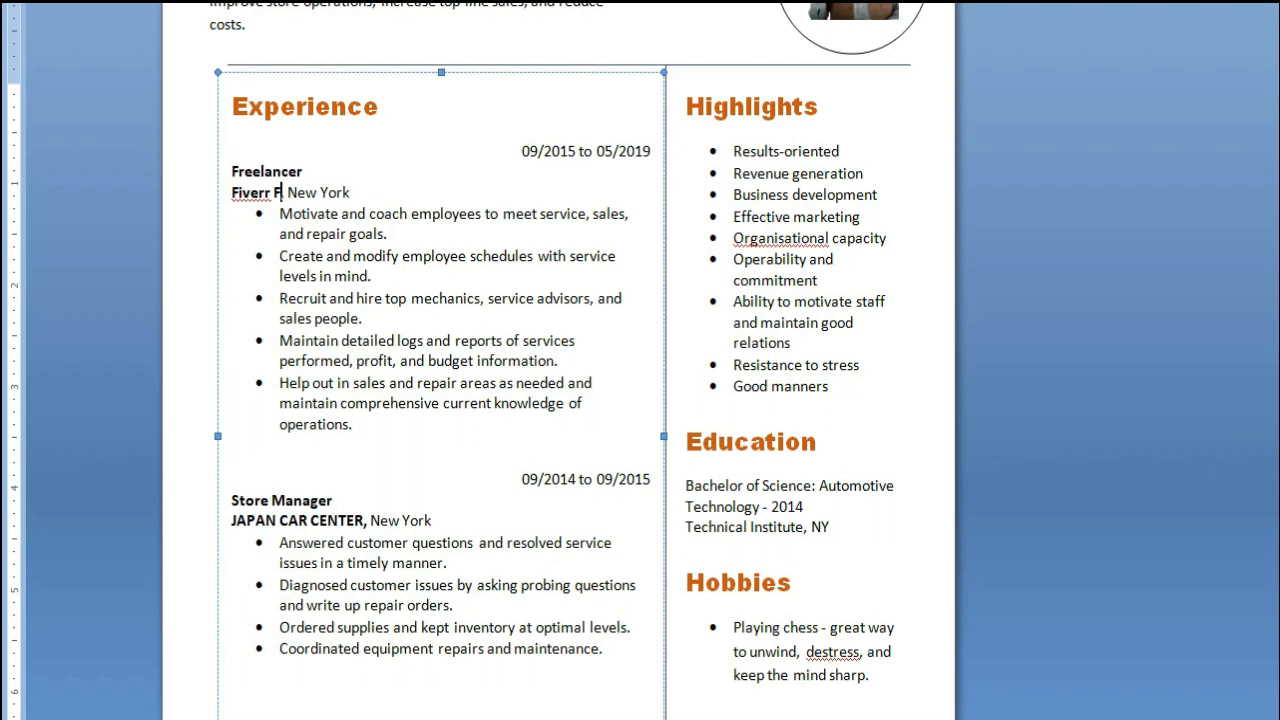
{"action": "type", "text": "lance W"}
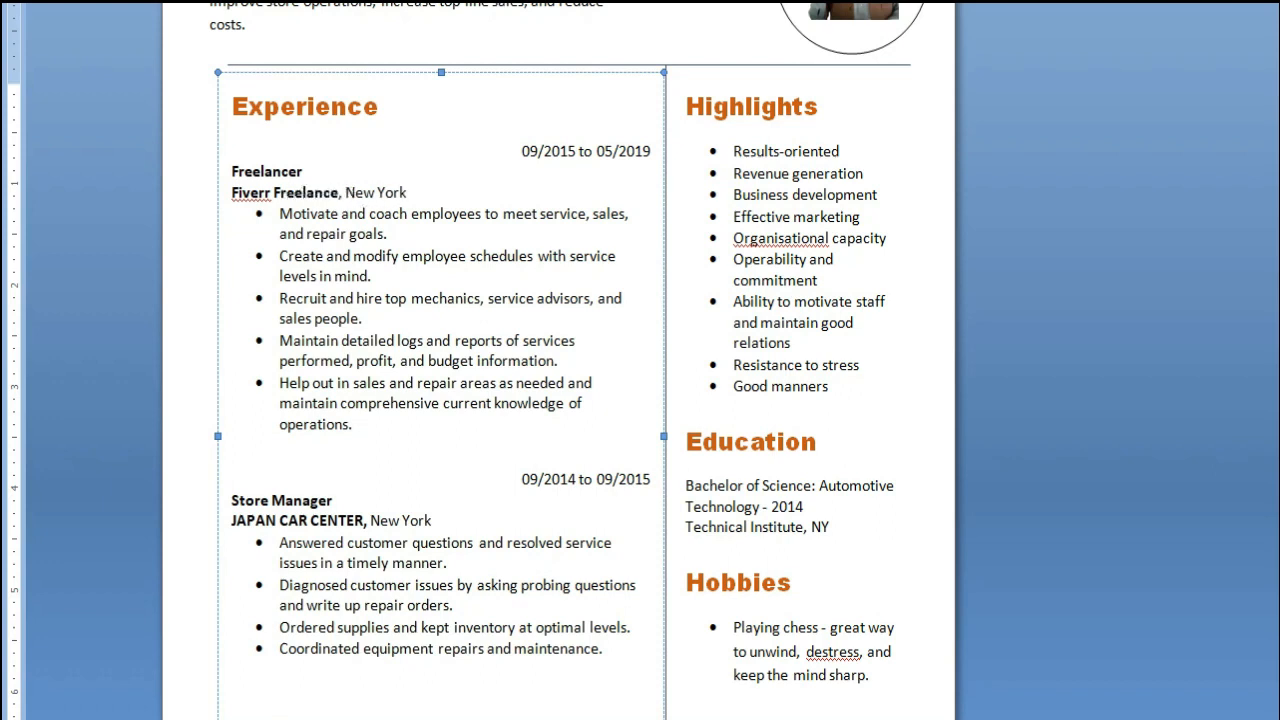
{"action": "type", "text": "e"}
{"action": "key", "text": "BackSpace"}
{"action": "key", "text": "BackSpace"}
{"action": "left_click_drag", "start_coordinate": [348, 192], "coordinate": [411, 192]}
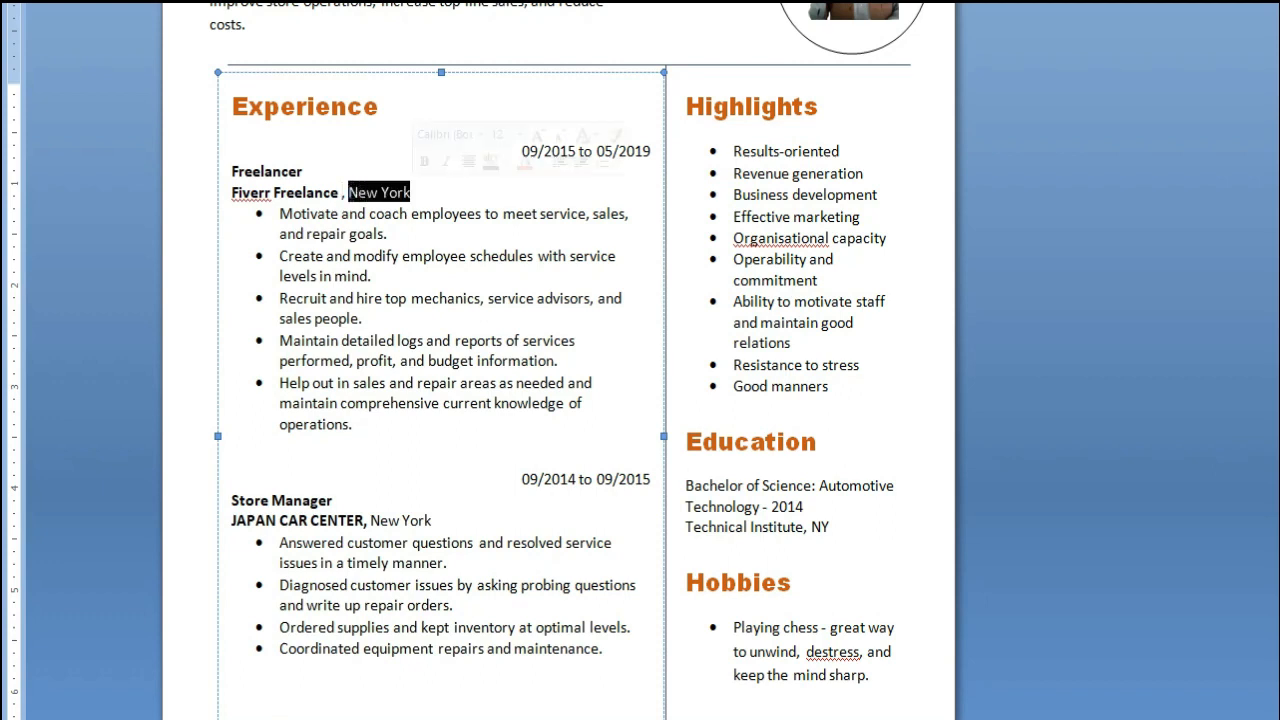
{"action": "left_click", "coordinate": [412, 192]}
Replace the Freelancer job's first bullet with "I have worked more than 05 years as Graphic Designer."
{"action": "left_click_drag", "start_coordinate": [279, 213], "coordinate": [384, 233]}
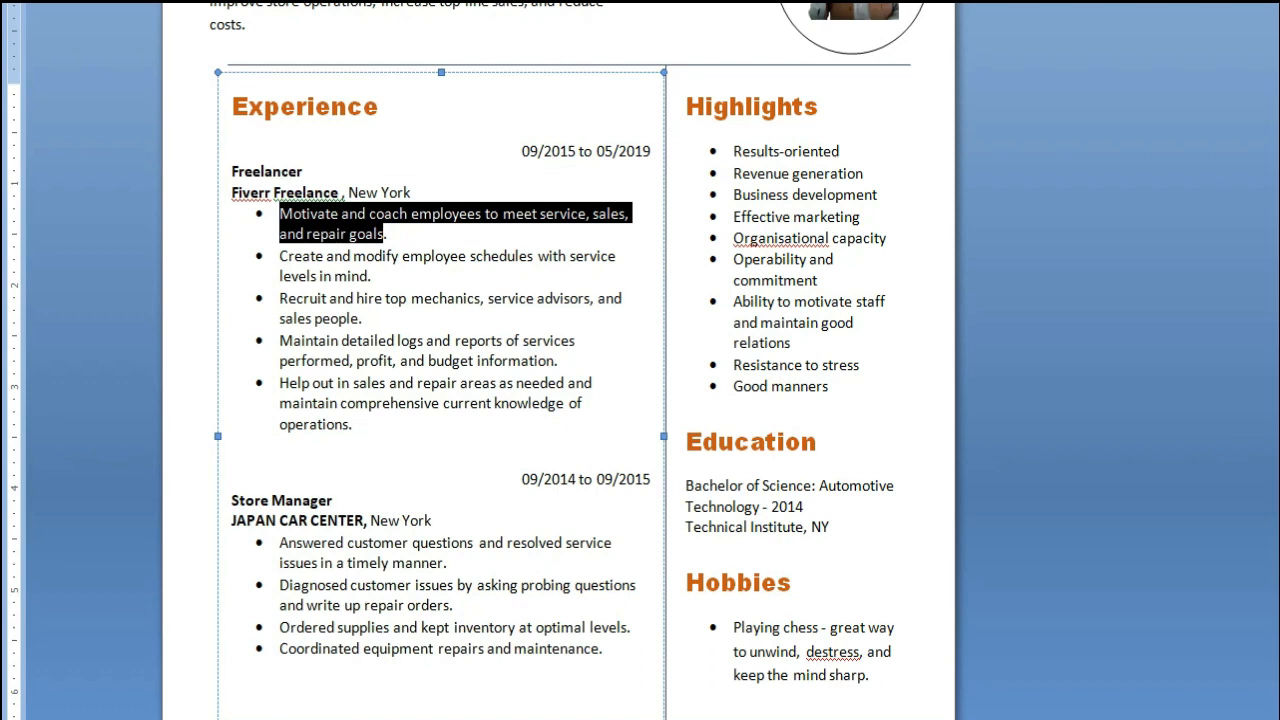
{"action": "type", "text": "I have wo"}
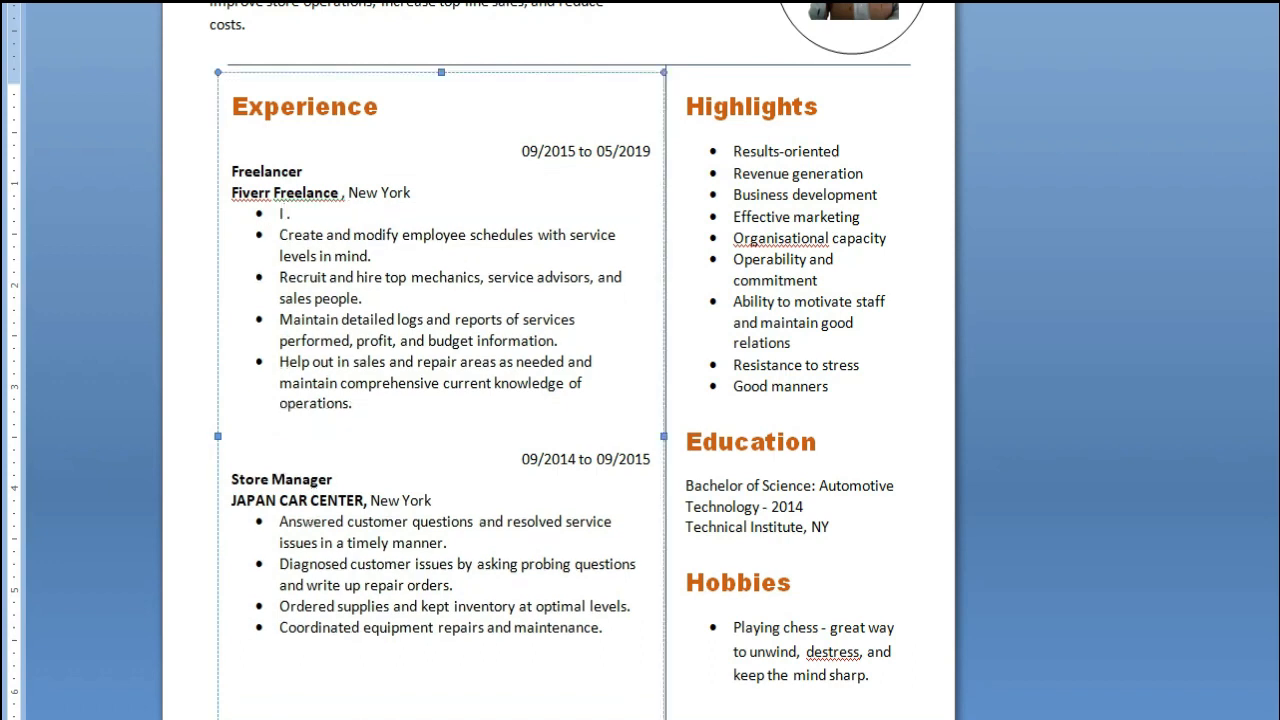
{"action": "type", "text": "rked more than"}
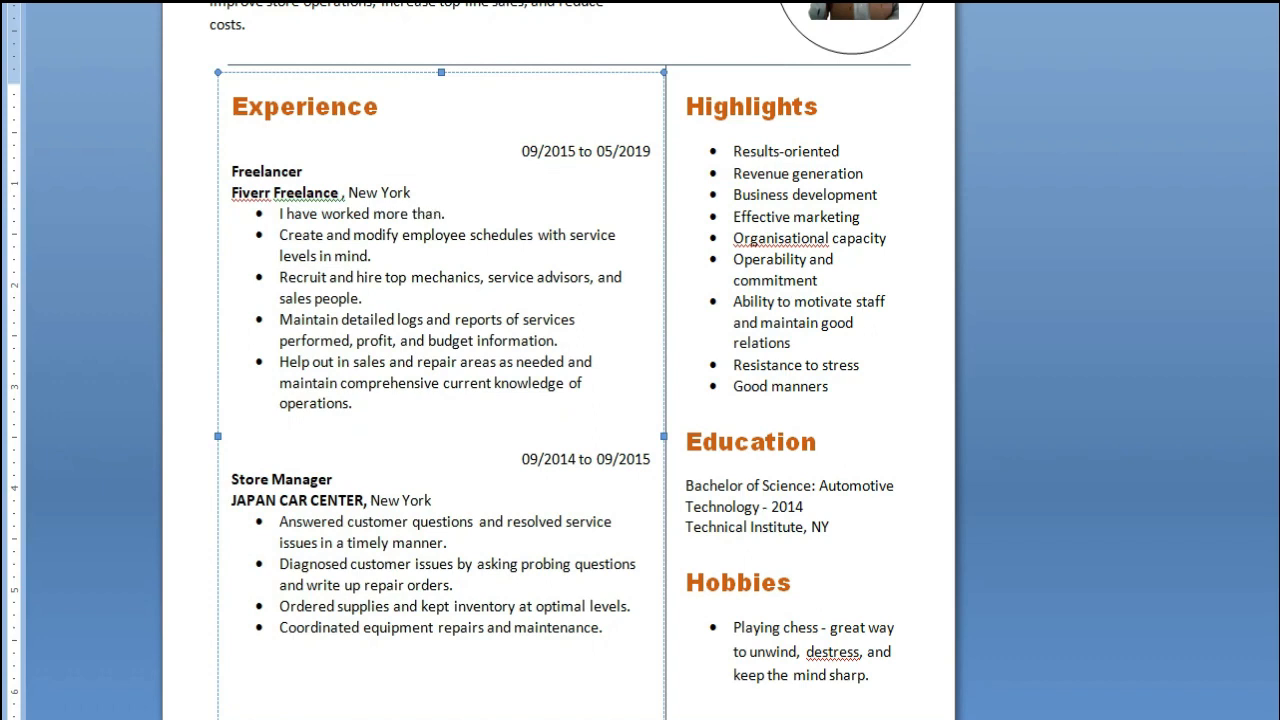
{"action": "type", "text": " 0"}
{"action": "type", "text": "5 yeas"}
{"action": "type", "text": " as"}
{"action": "type", "text": "Graphic D"}
{"action": "type", "text": "esighe"}
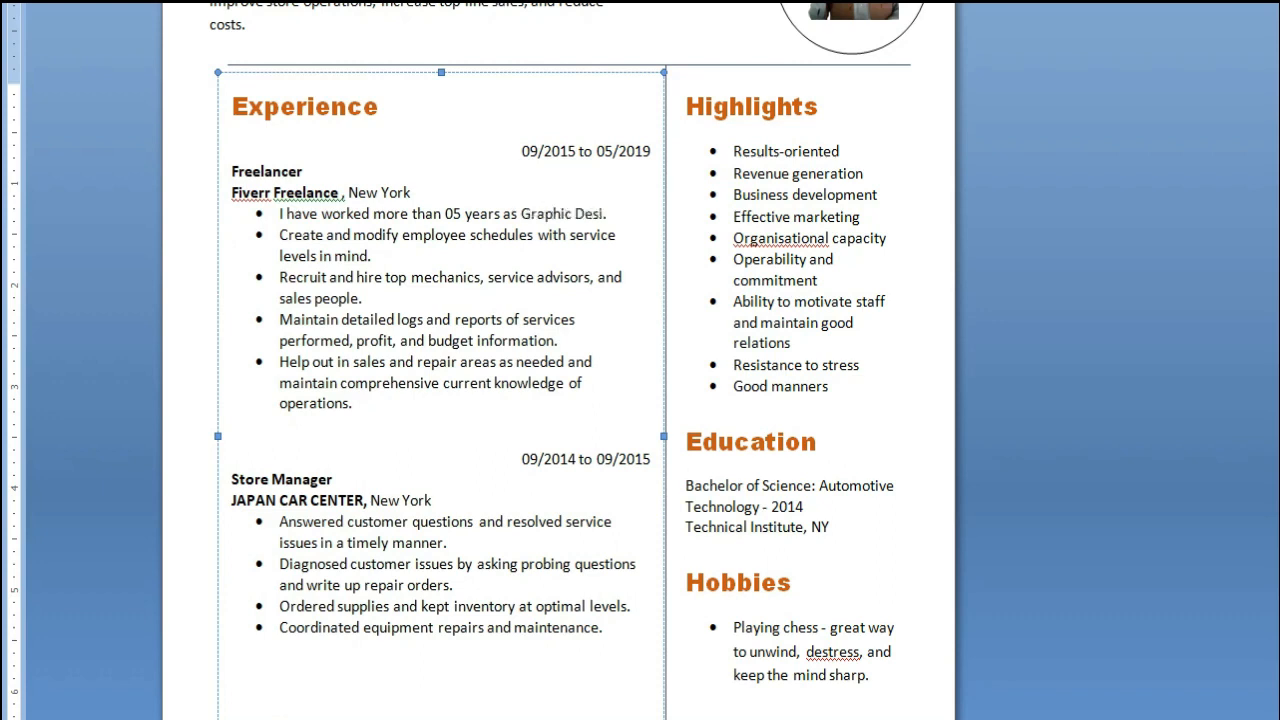
{"action": "type", "text": "r"}
{"action": "key", "text": "BackSpace"}
{"action": "key", "text": "BackSpace"}
{"action": "key", "text": "BackSpace"}
{"action": "type", "text": "ner"}
{"action": "left_click", "coordinate": [280, 320]}
{"action": "left_click_drag", "start_coordinate": [280, 234], "coordinate": [352, 404]}
{"action": "left_click", "coordinate": [326, 234]}
Replace the second job title in the Experience section with "Logo Designer"
{"action": "scroll", "coordinate": [320, 212], "scroll_direction": "down", "scroll_amount": 2}
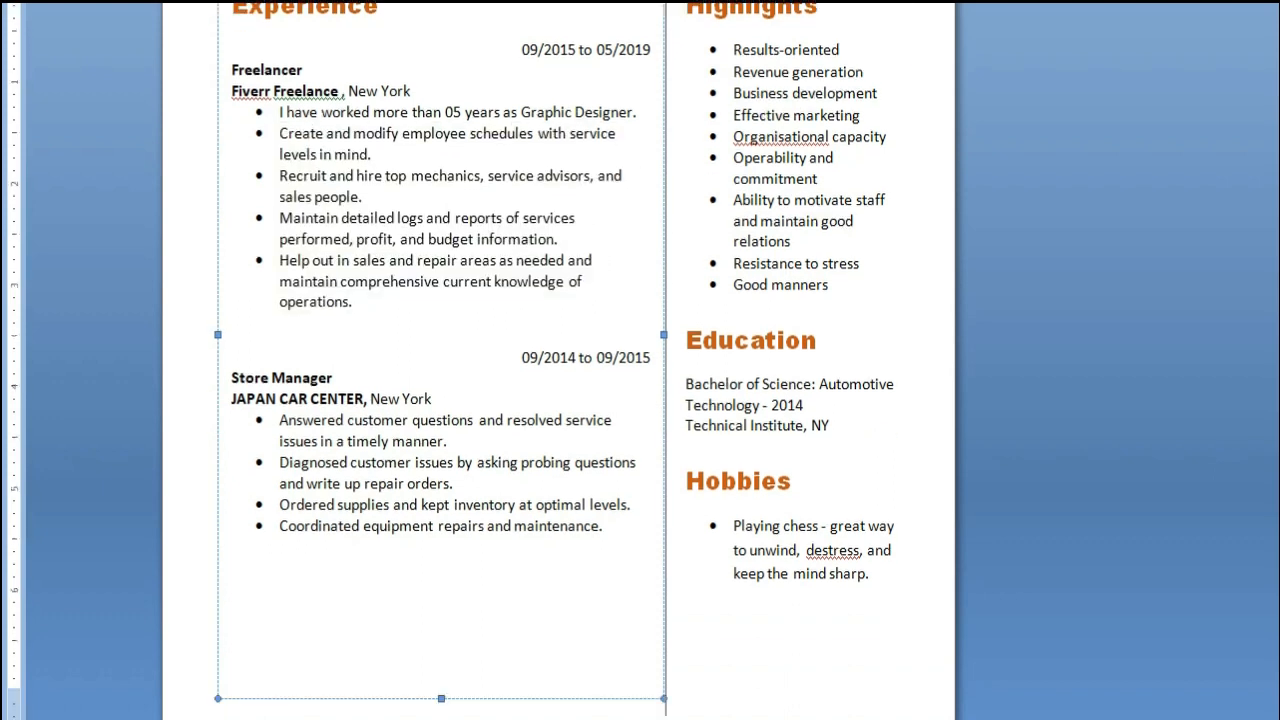
{"action": "left_click_drag", "start_coordinate": [231, 378], "coordinate": [345, 378]}
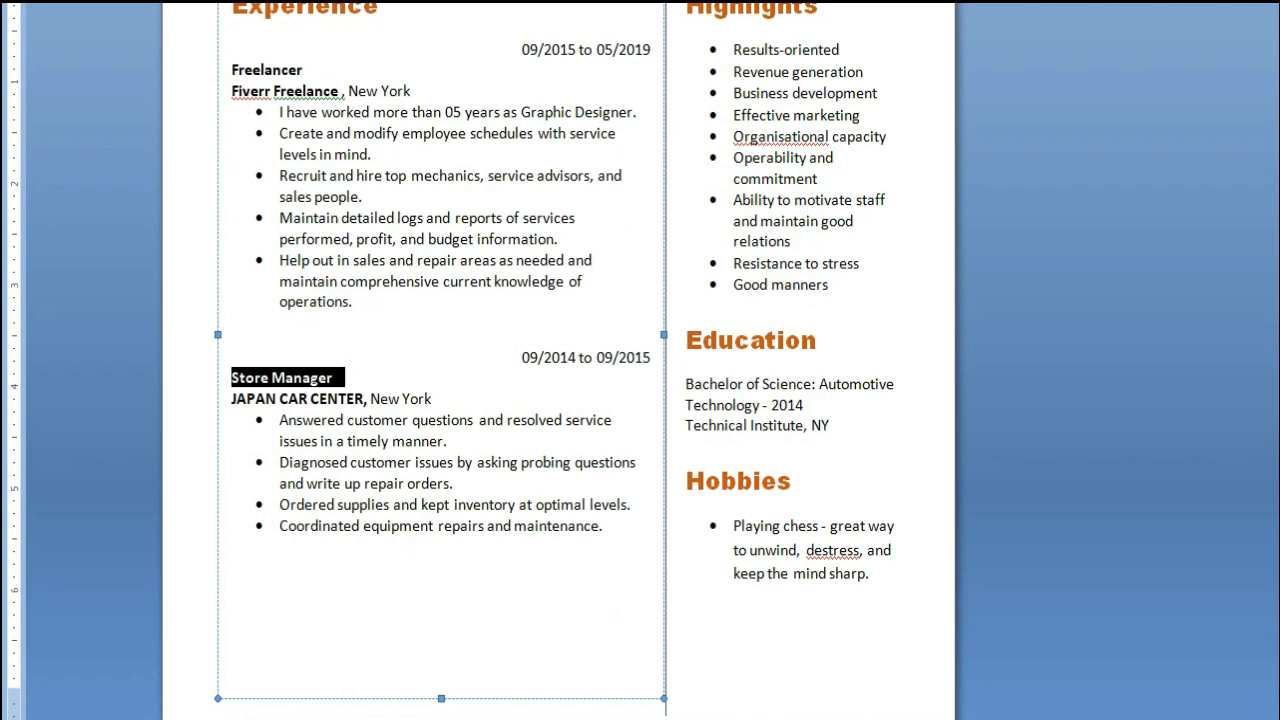
{"action": "type", "text": "Log"}
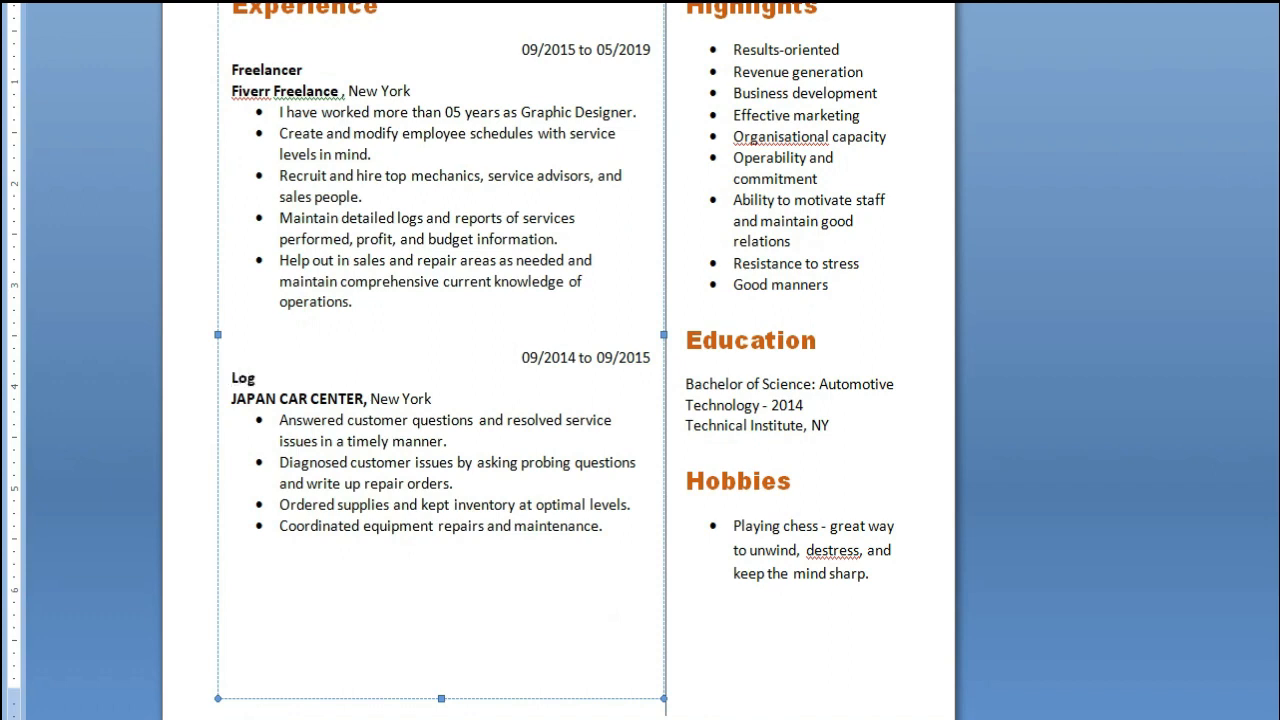
{"action": "type", "text": "o Designer"}
Replace the second job's company name, "JAPAN CAR CENTER", with "Upwork Freelance"
{"action": "left_click_drag", "start_coordinate": [232, 399], "coordinate": [363, 399]}
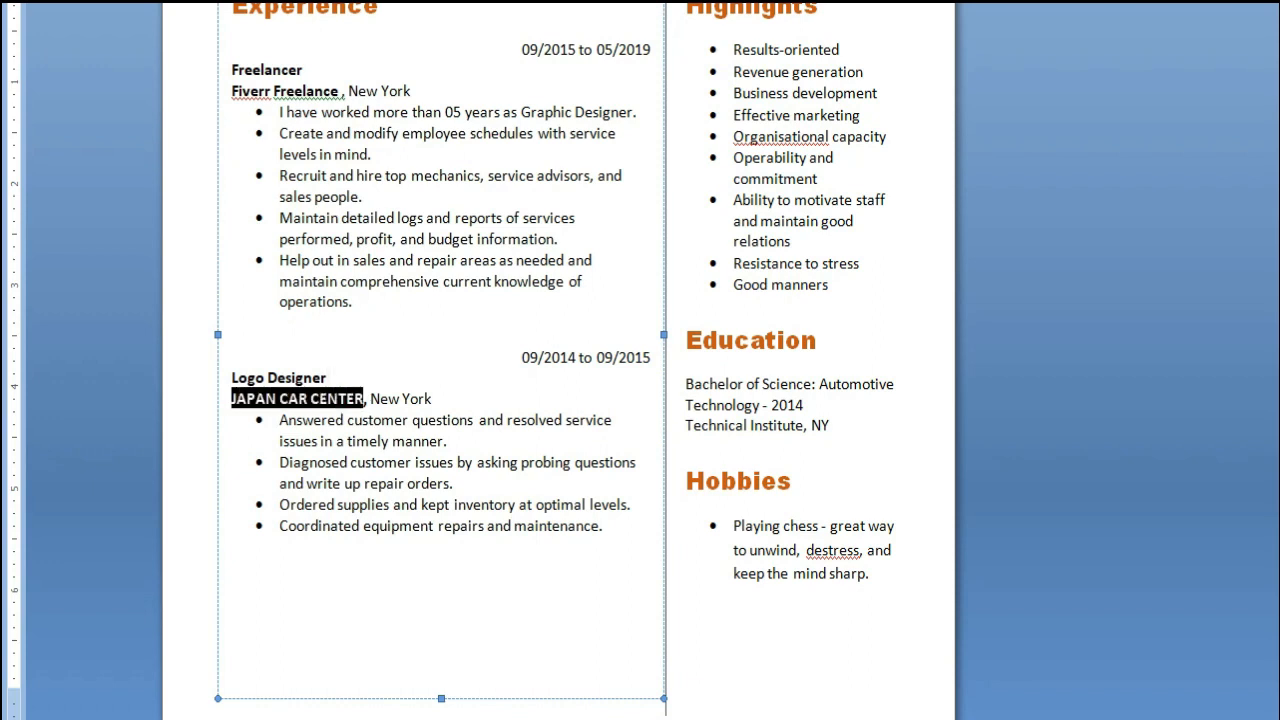
{"action": "type", "text": "Upwor Freelance, New Yor"}
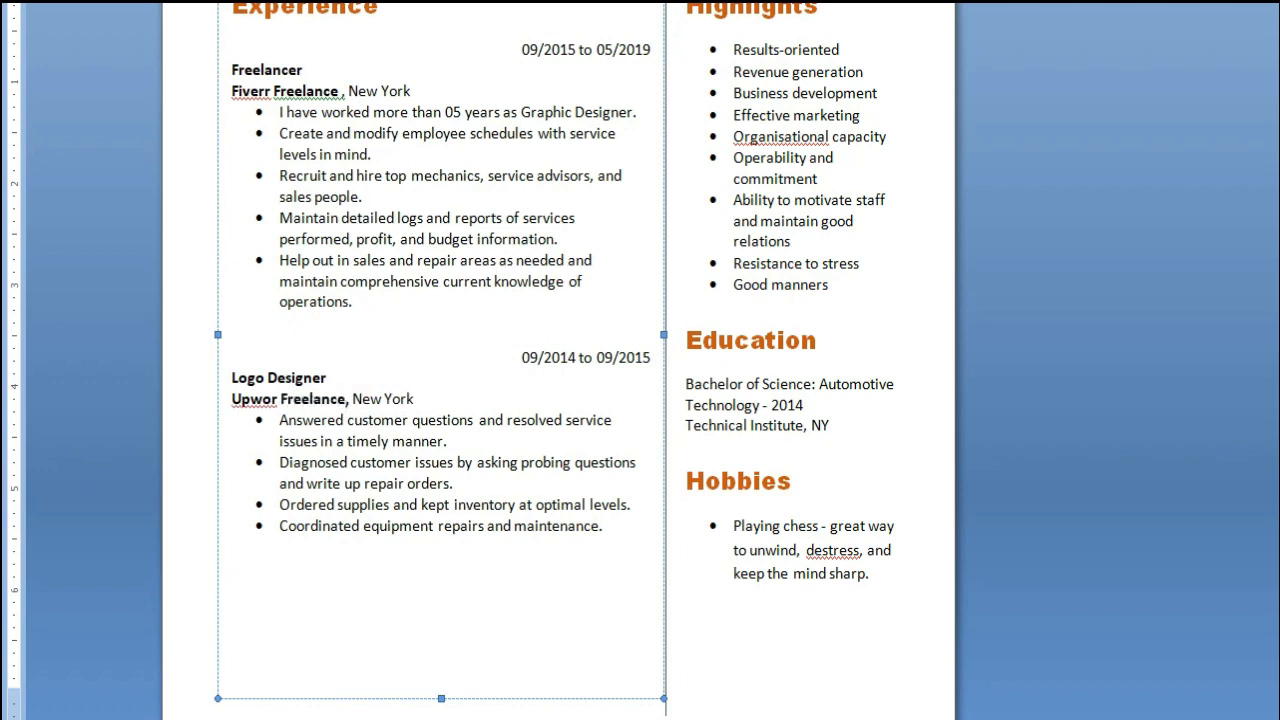
{"action": "type", "text": "k"}
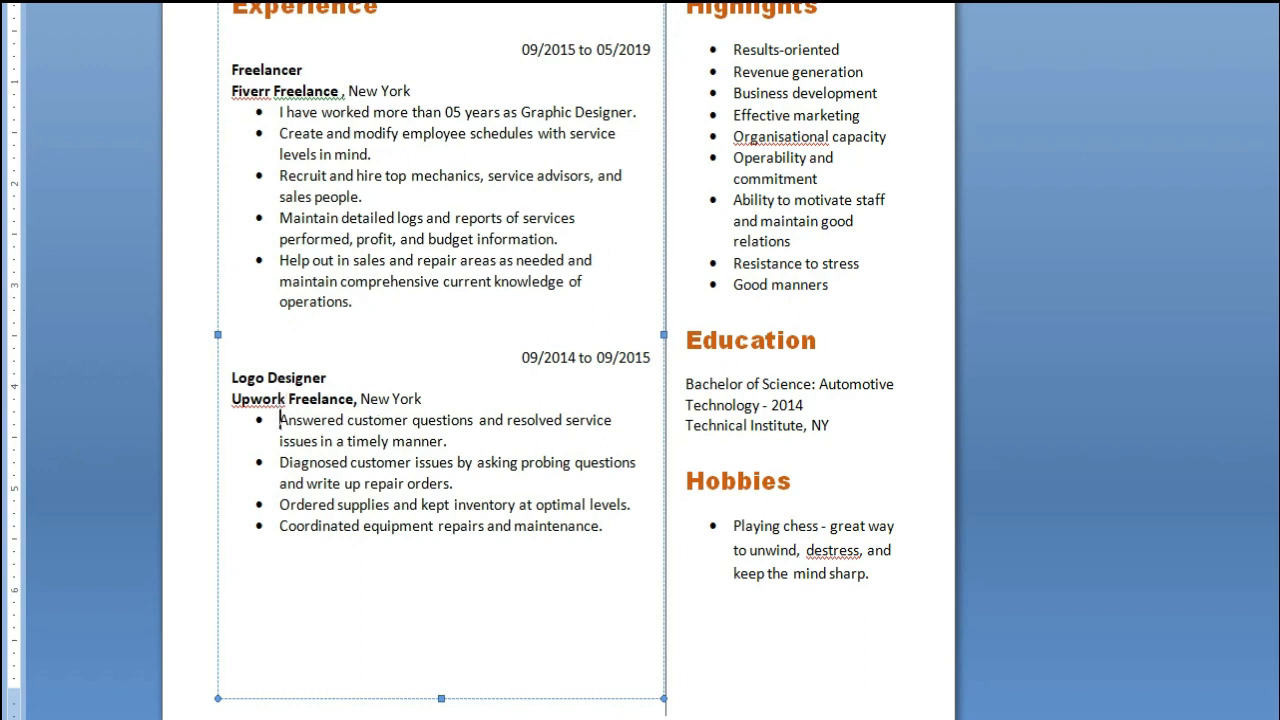
Replace the Logo Designer job's first bullet with "I have worked as Logo Designer on Upwork about 06 years." and dismiss the Typing Meter pop-up
{"action": "left_click_drag", "start_coordinate": [279, 420], "coordinate": [443, 441]}
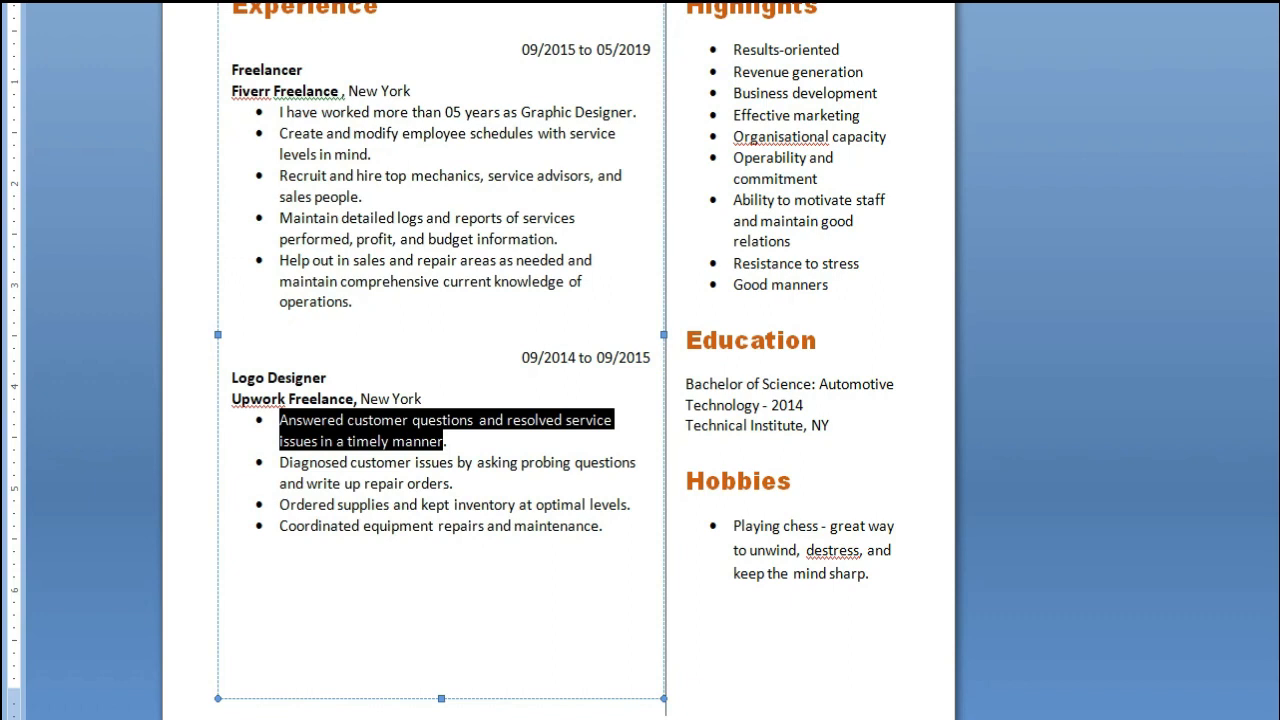
{"action": "type", "text": "I have worked "}
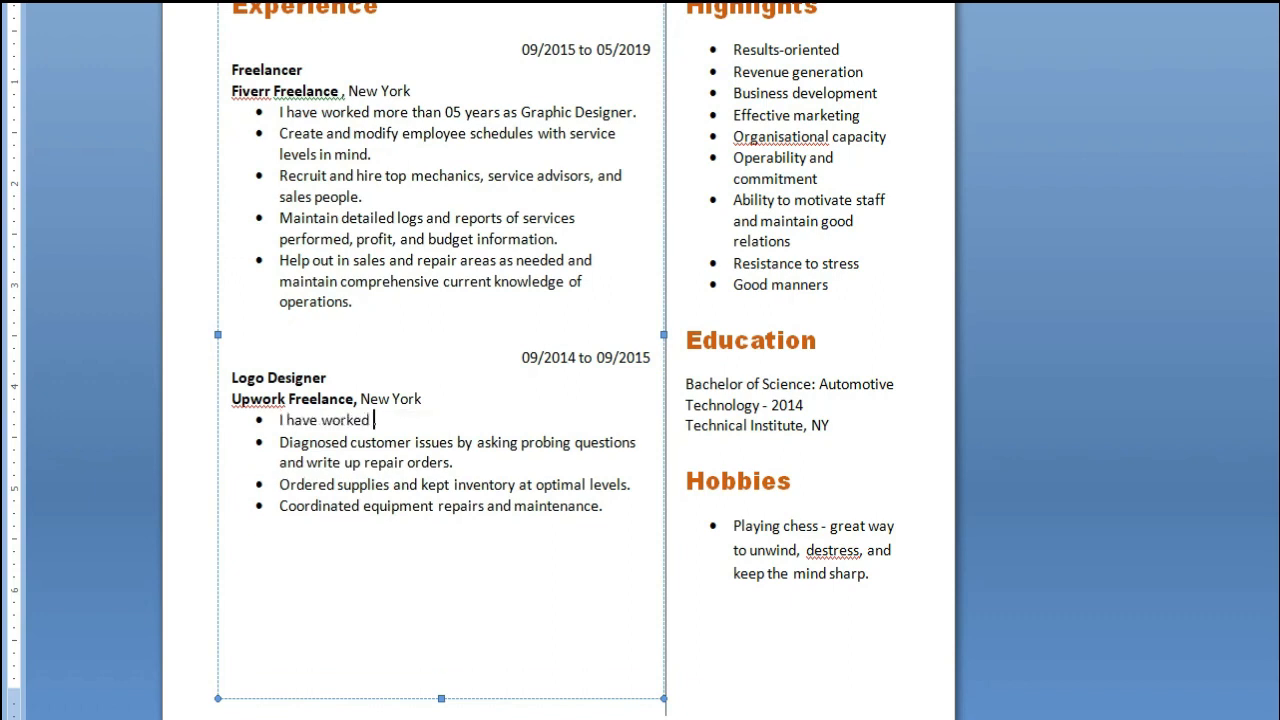
{"action": "type", "text": "as Logo De"}
{"action": "key", "text": "BackSpace"}
{"action": "type", "text": "esign"}
{"action": "key", "text": "BackSpace"}
{"action": "type", "text": "her"}
{"action": "key", "text": "BackSpace"}
{"action": "key", "text": "BackSpace"}
{"action": "key", "text": "BackSpace"}
{"action": "type", "text": "ner on Upwork"}
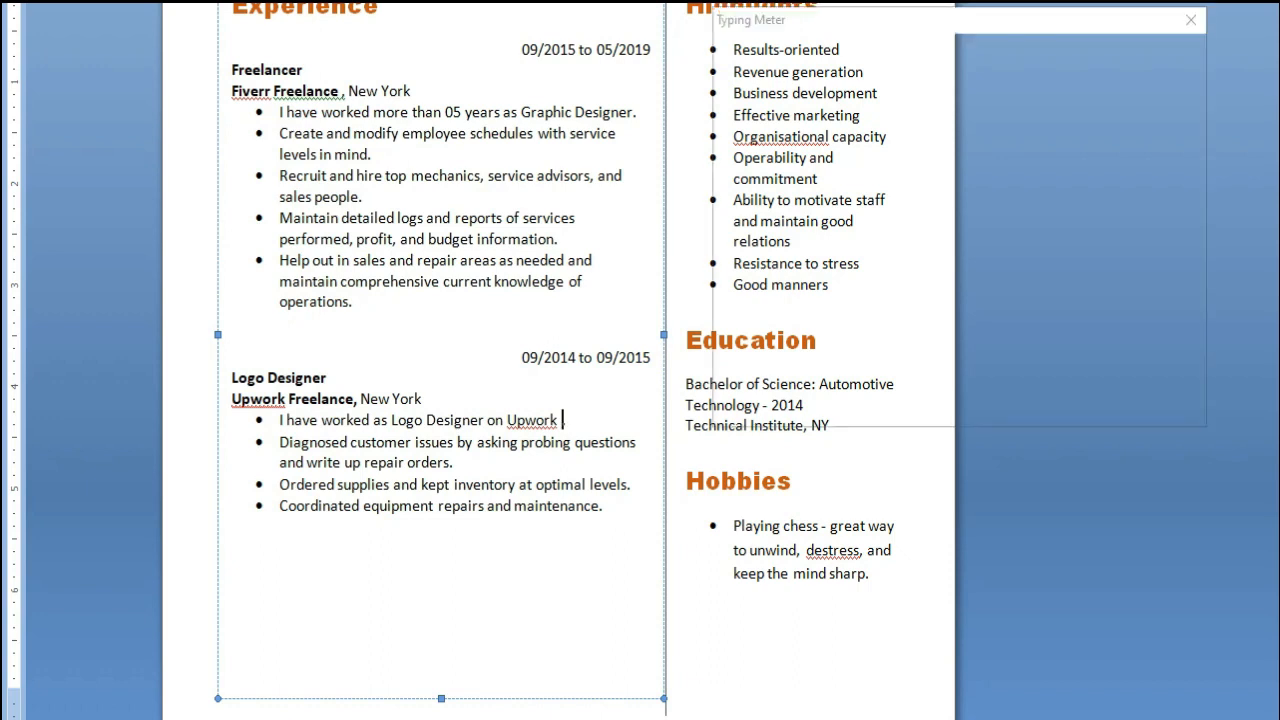
{"action": "type", "text": "a"}
{"action": "type", "text": "bout 06"}
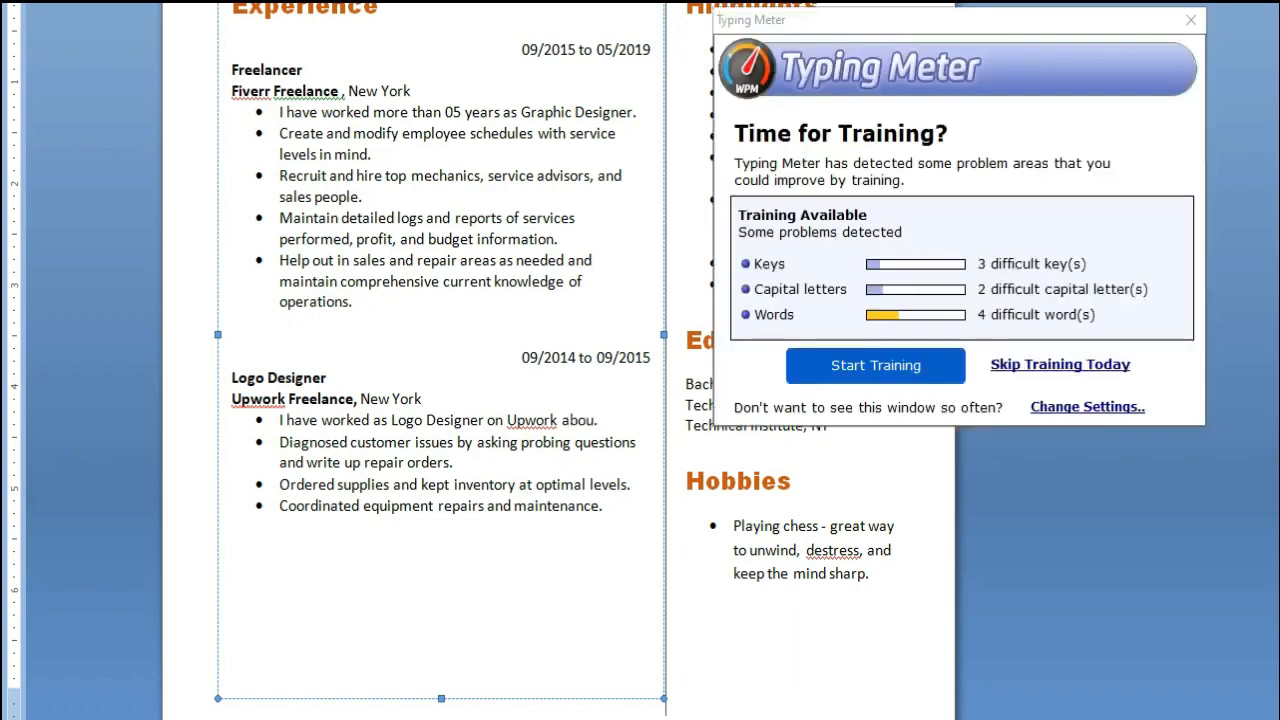
{"action": "type", "text": " years"}
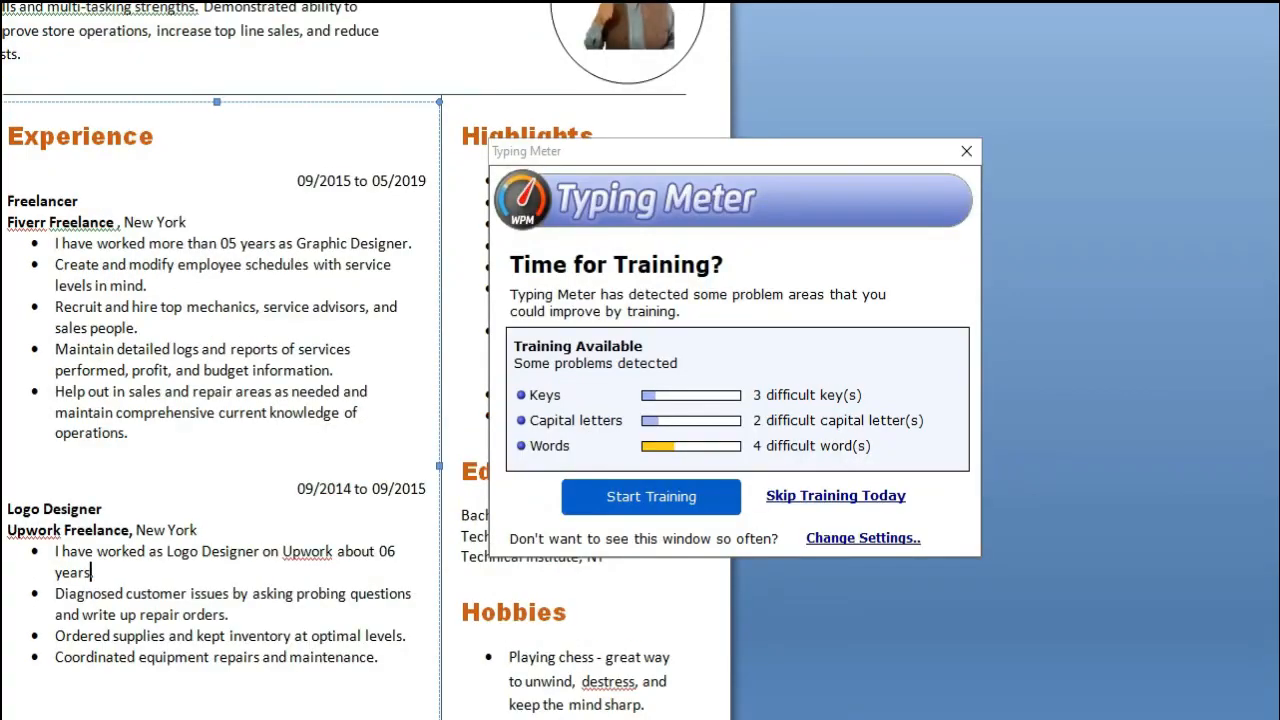
{"action": "left_click", "coordinate": [1191, 20]}
Replace the Logo Designer job's second bullet with "Eye catching Designs etc."
{"action": "left_click", "coordinate": [316, 522]}
{"action": "left_click_drag", "start_coordinate": [280, 543], "coordinate": [450, 564]}
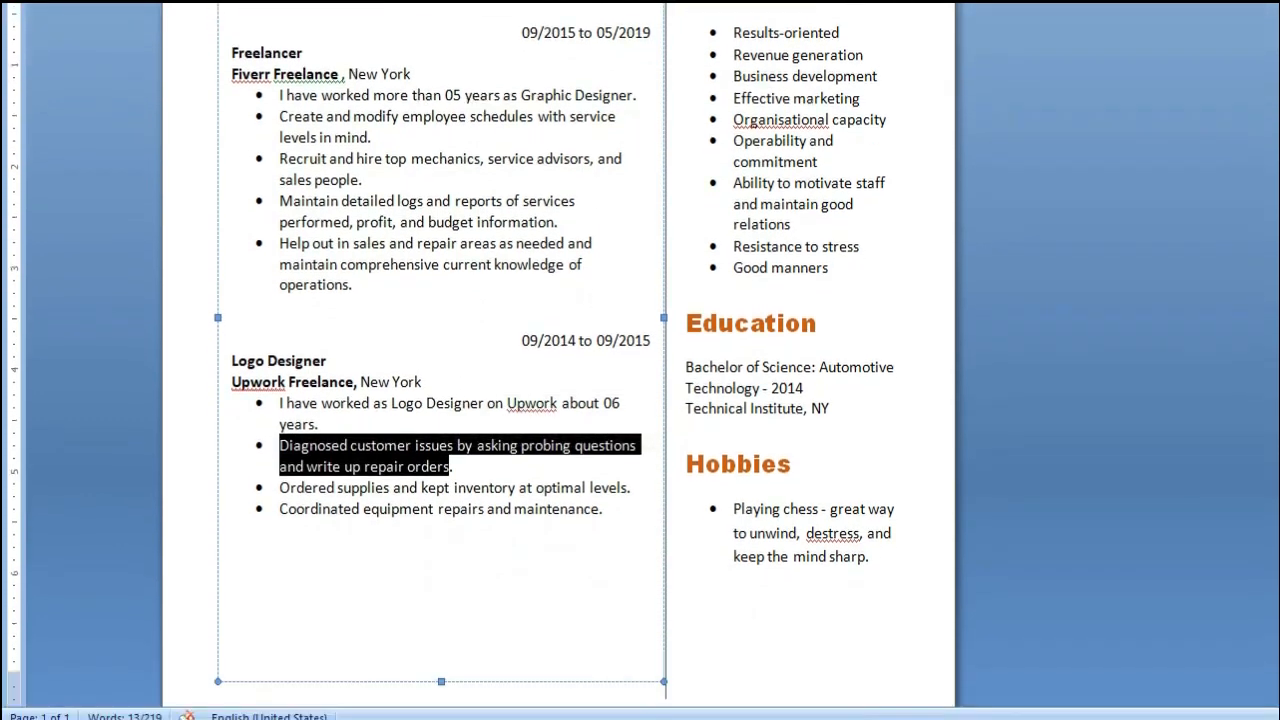
{"action": "type", "text": "Eye cat"}
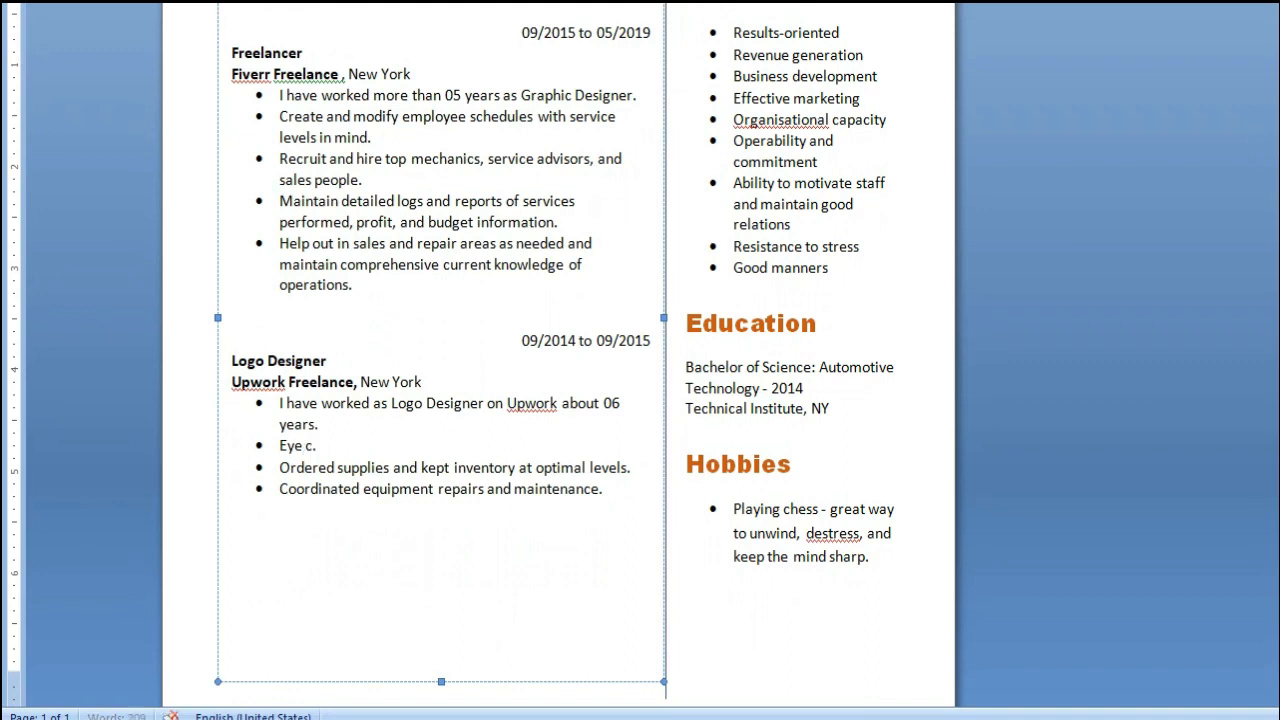
{"action": "type", "text": "ching Desi"}
{"action": "type", "text": "gnes"}
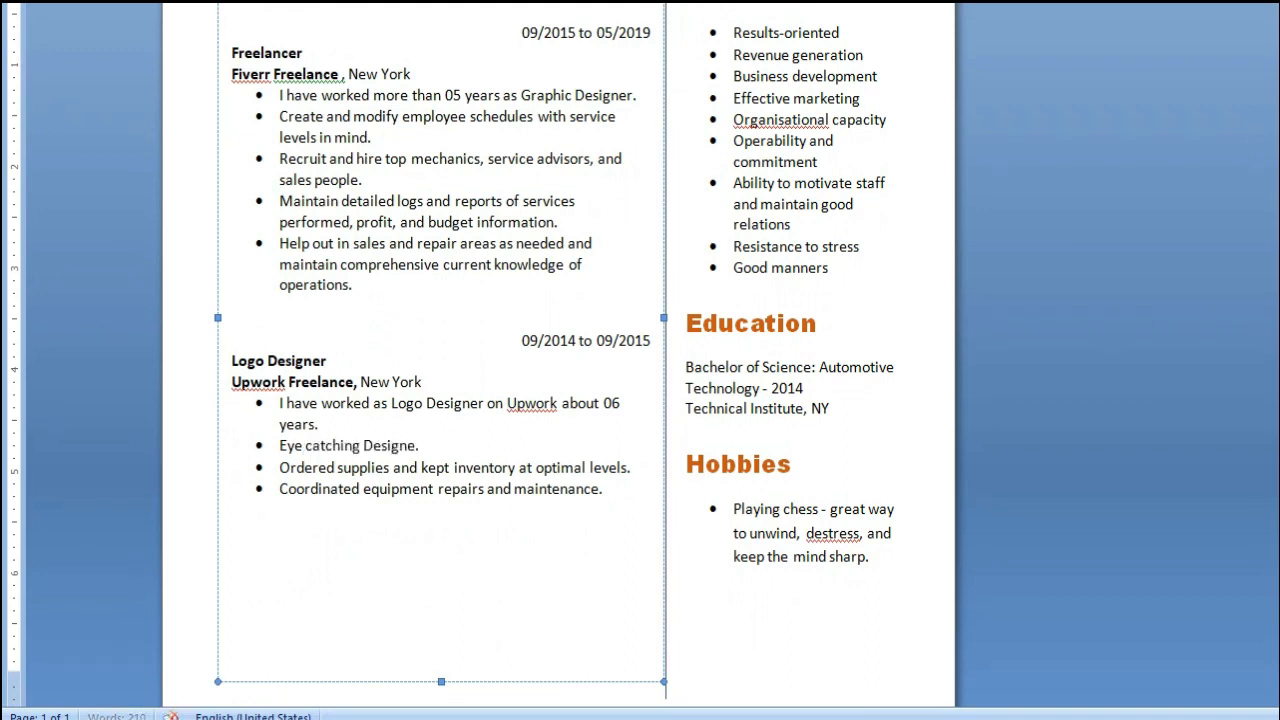
{"action": "key", "text": "Delete"}
{"action": "right_click", "coordinate": [401, 447]}
{"action": "left_click", "coordinate": [478, 109]}
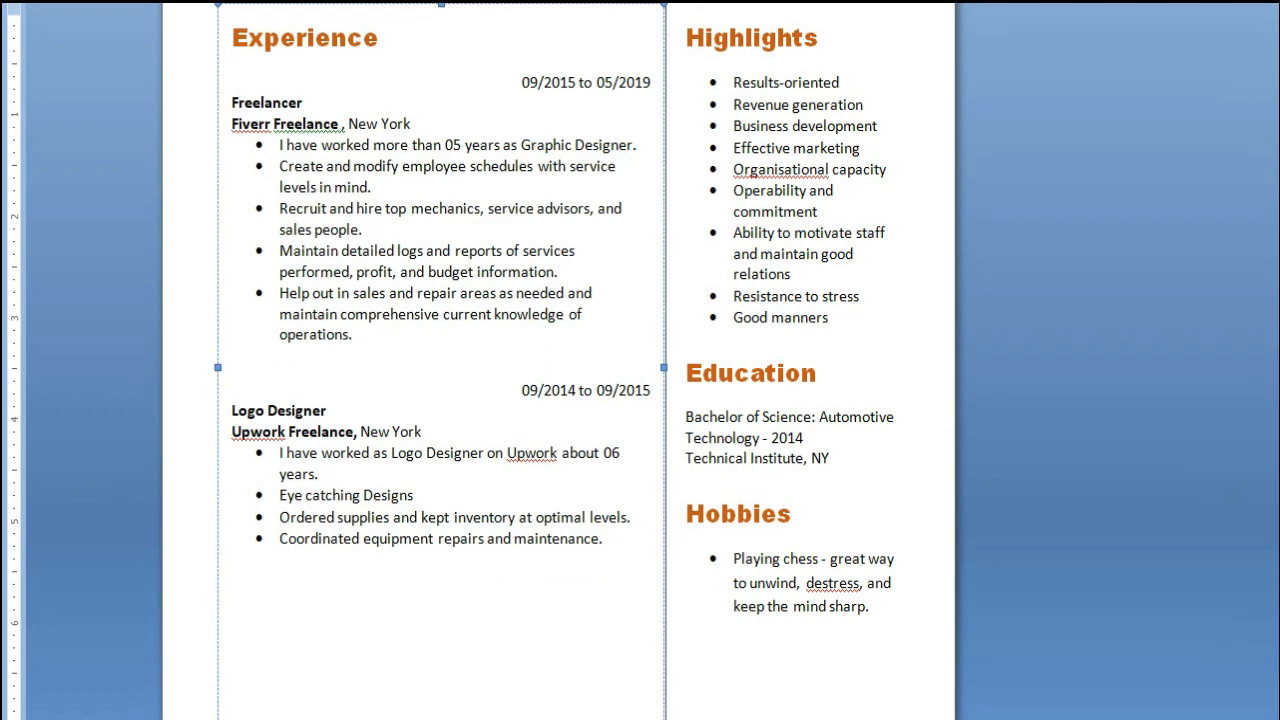
{"action": "type", "text": "etc."}
Change the degree under Education to "Bachelor of Computer Sciences:", removing the word "Automotive"
{"action": "scroll", "coordinate": [758, 165], "scroll_direction": "up", "scroll_amount": 1}
{"action": "left_click", "coordinate": [758, 165]}
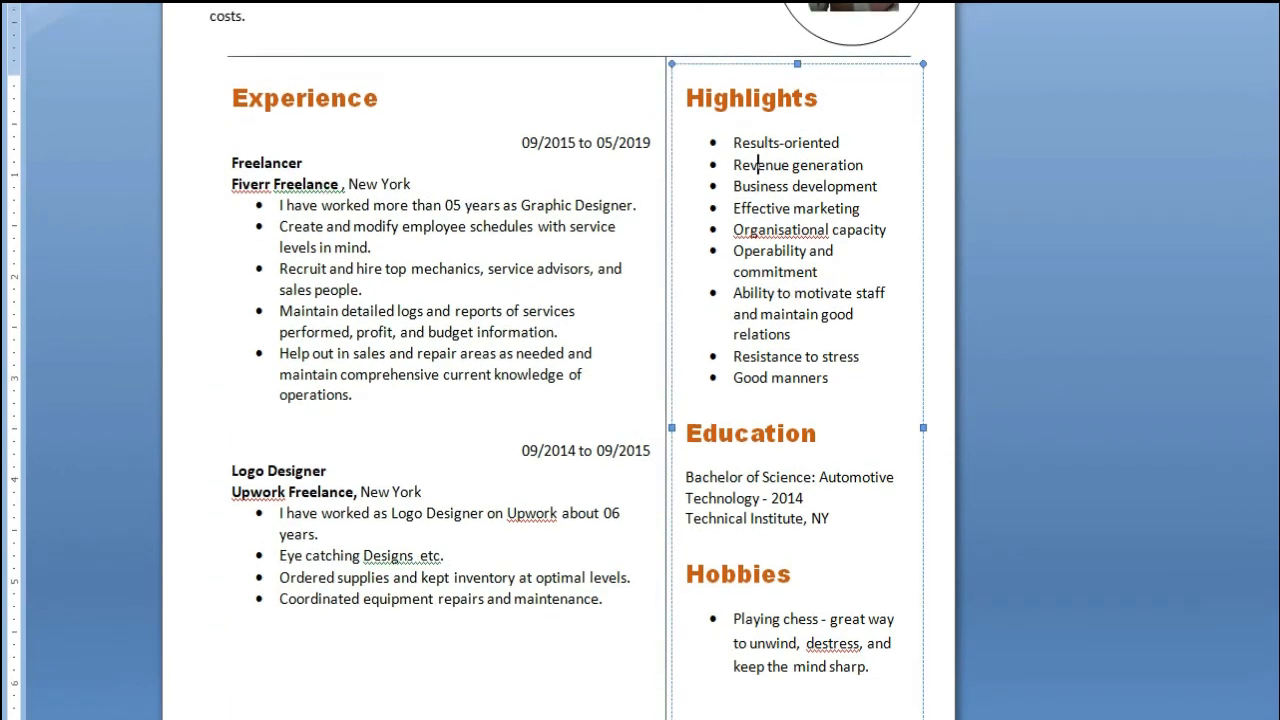
{"action": "scroll", "coordinate": [758, 165], "scroll_direction": "down", "scroll_amount": 1}
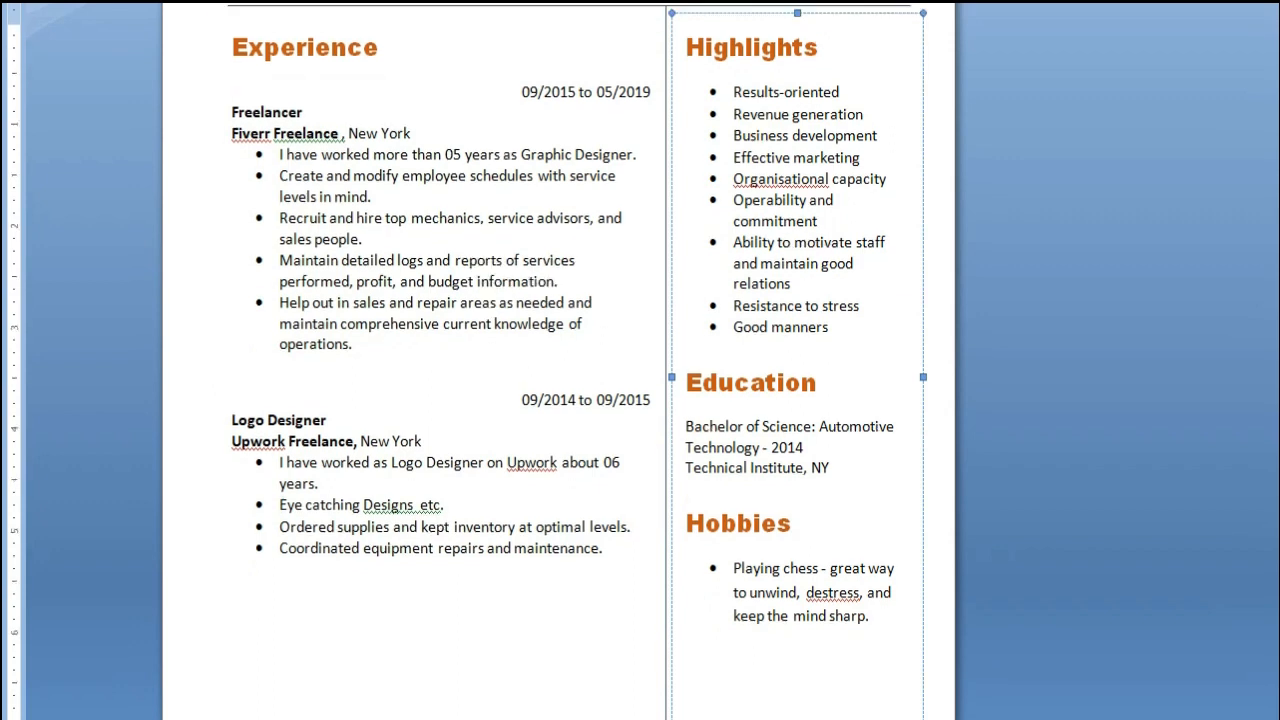
{"action": "left_click_drag", "start_coordinate": [818, 408], "coordinate": [894, 408]}
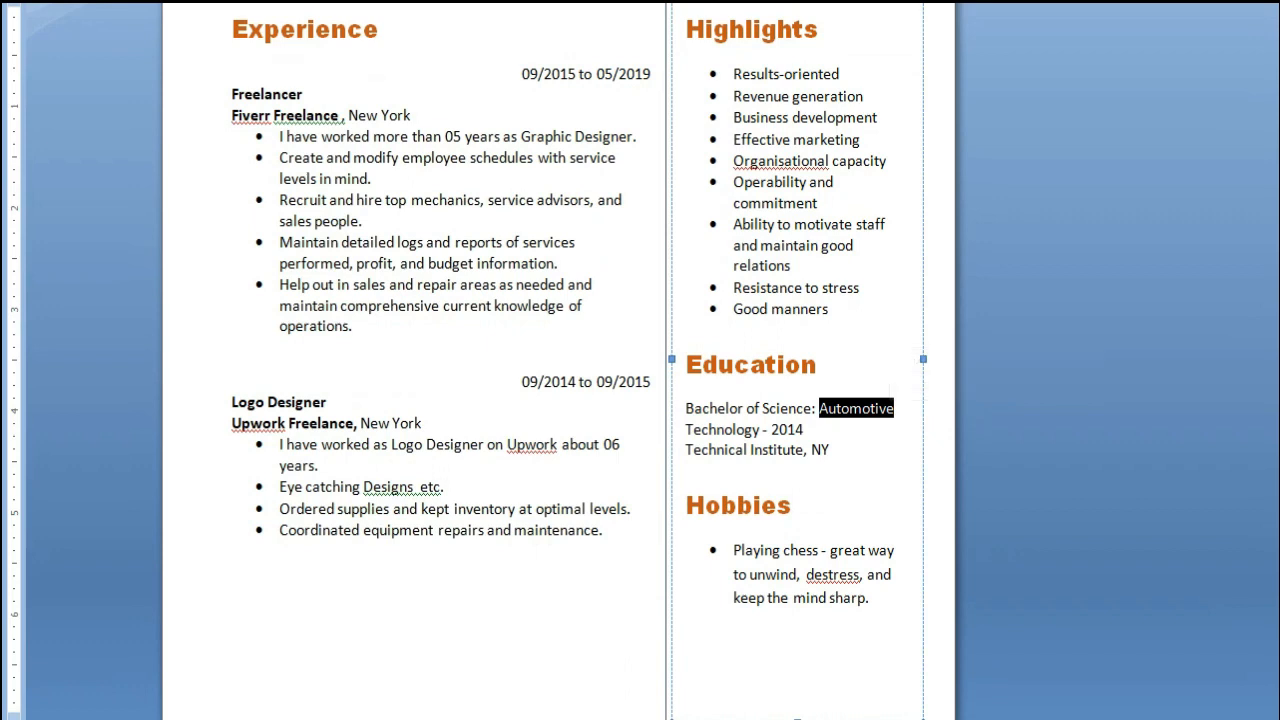
{"action": "key", "text": "Delete"}
{"action": "key", "text": "Return"}
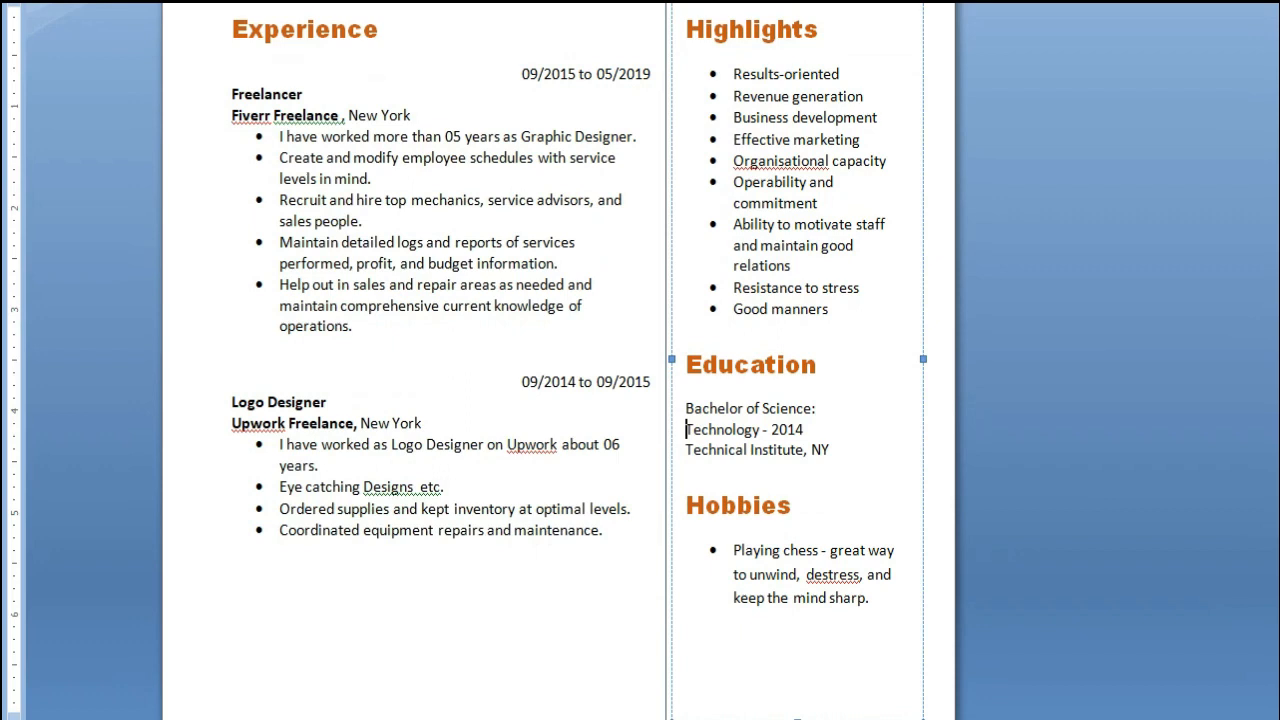
{"action": "left_click", "coordinate": [763, 408]}
{"action": "type", "text": "Computer Science"}
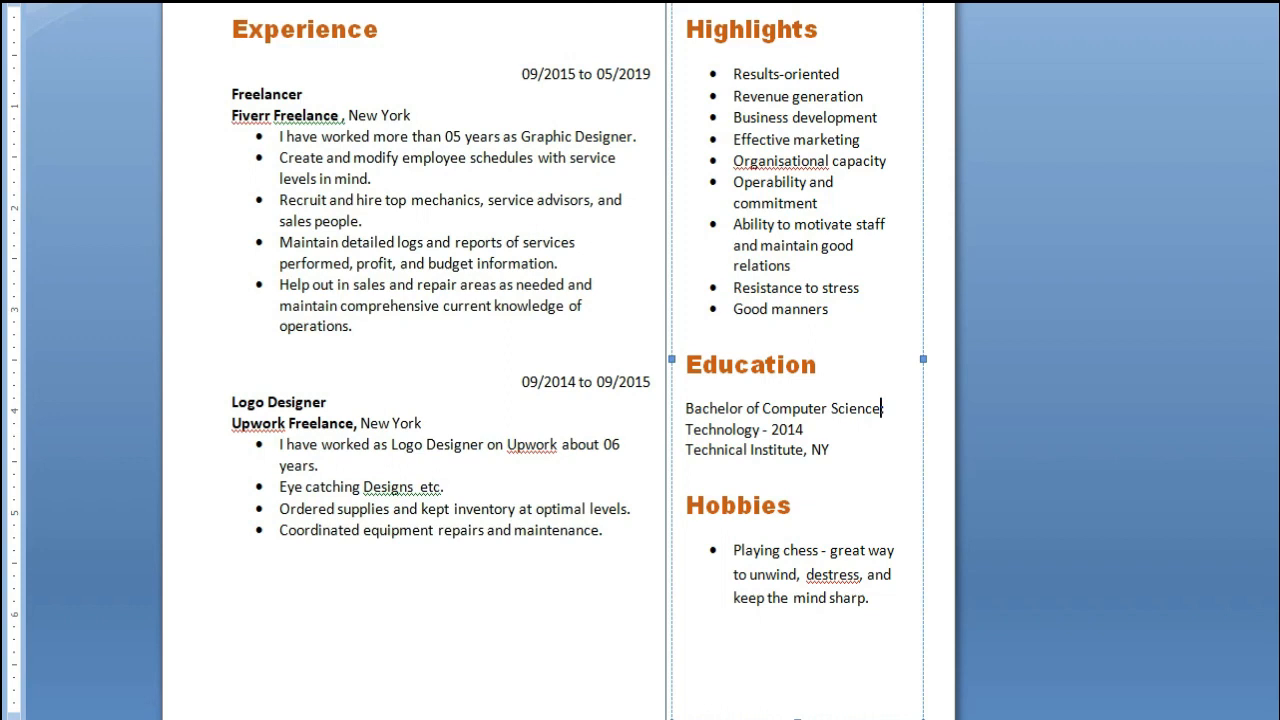
{"action": "type", "text": "s:"}
Change the Technical Institute's location under Education to "Pakistan"
{"action": "left_click", "coordinate": [717, 450]}
{"action": "left_click", "coordinate": [804, 450]}
{"action": "double_click", "coordinate": [820, 450]}
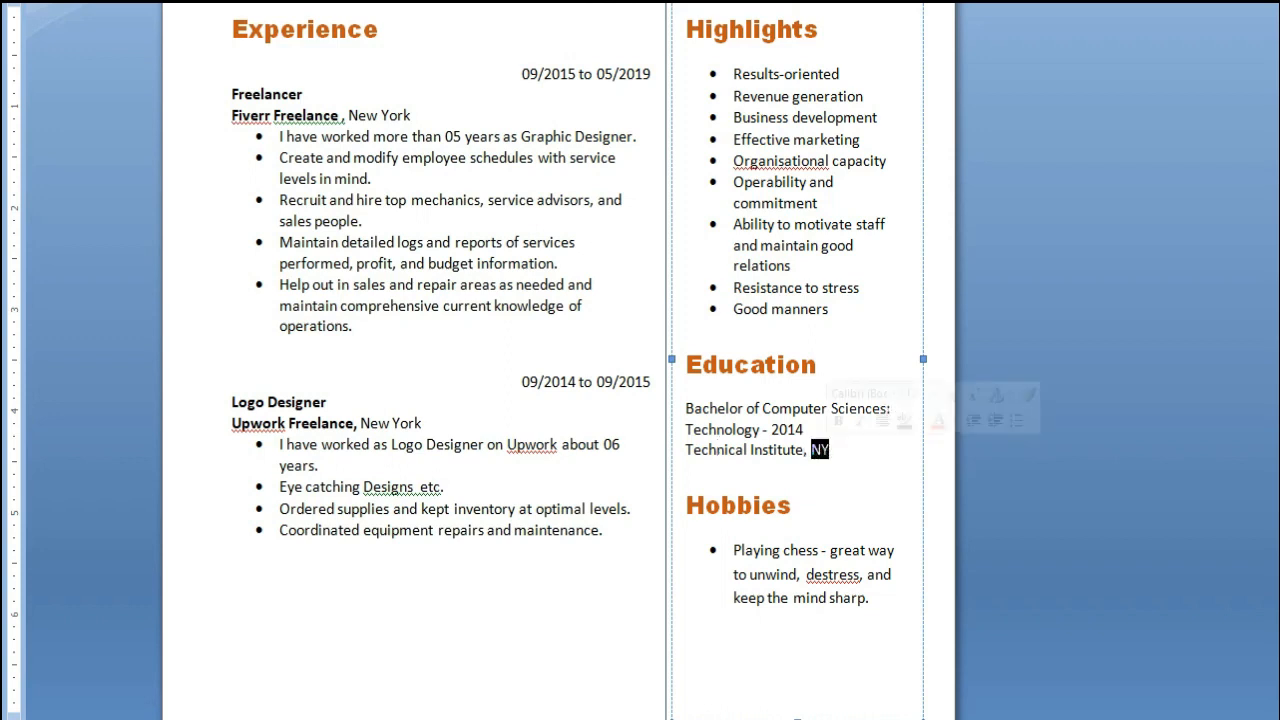
{"action": "type", "text": "Pakistan"}
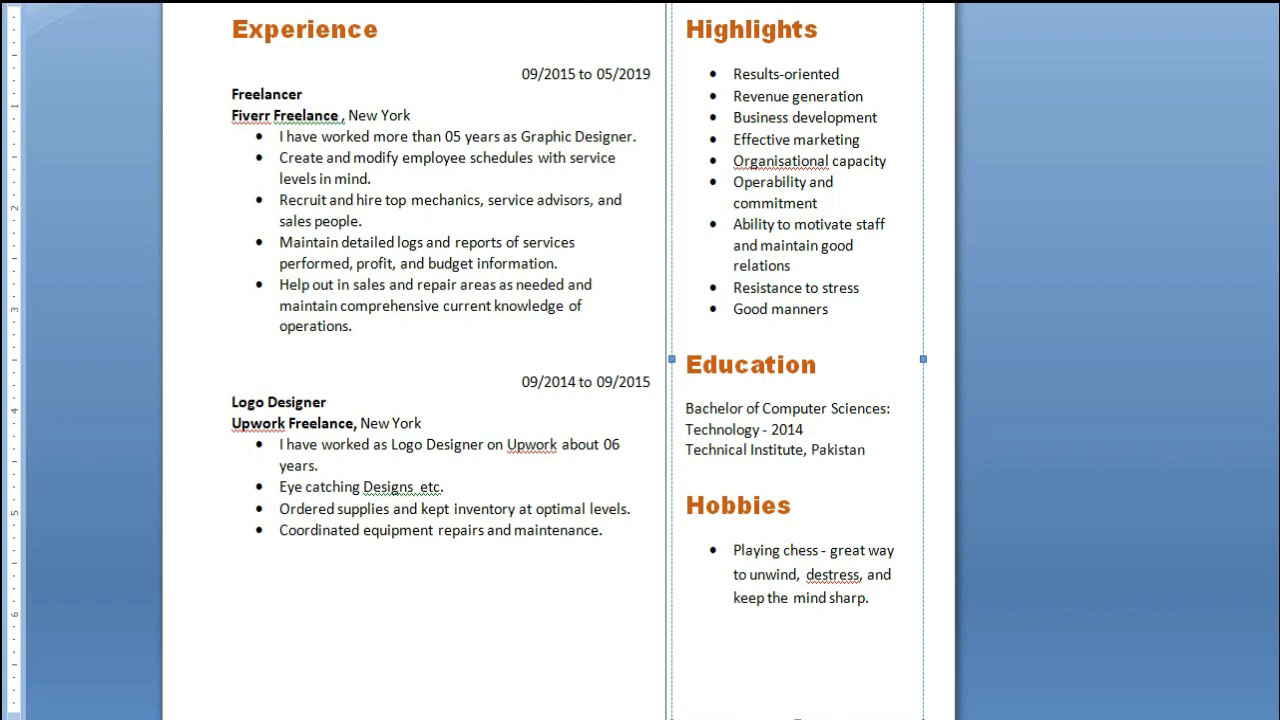
Replace the bold job title "Store Manager" at the start of the summary with "Graphic Designer"
{"action": "scroll", "coordinate": [560, 360], "scroll_direction": "down", "scroll_amount": 1}
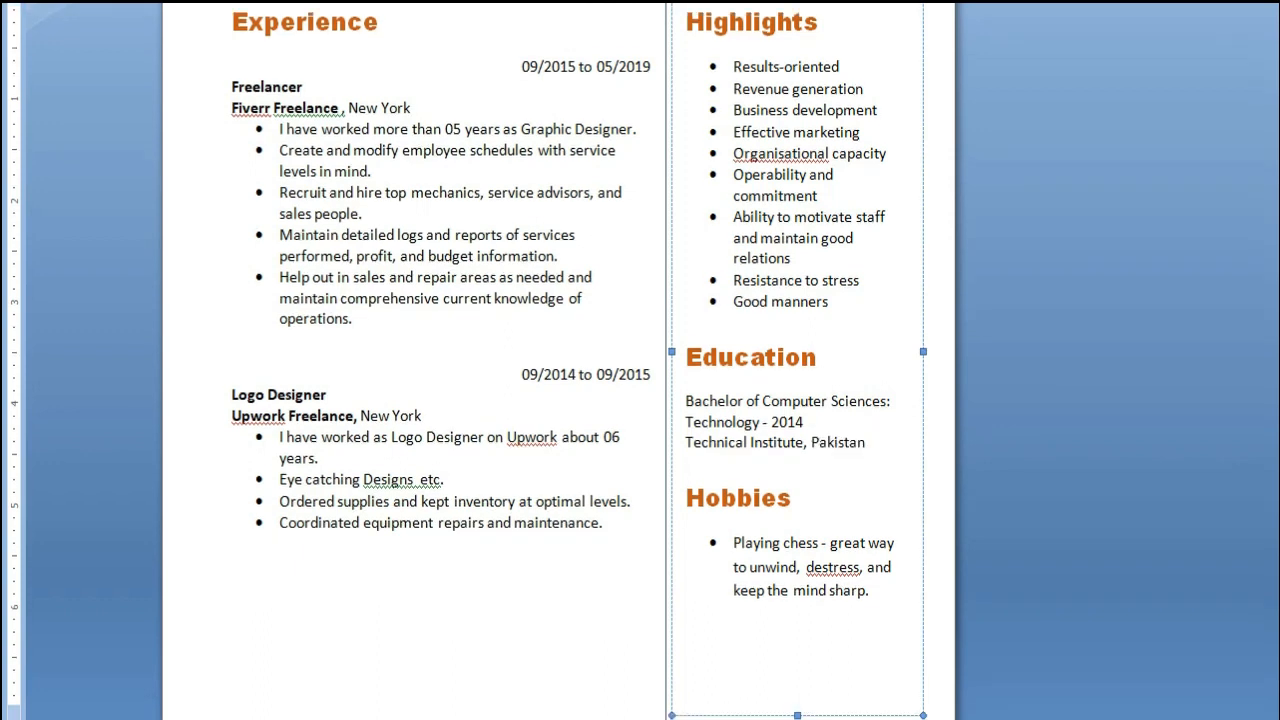
{"action": "scroll", "coordinate": [560, 360], "scroll_direction": "up", "scroll_amount": 5}
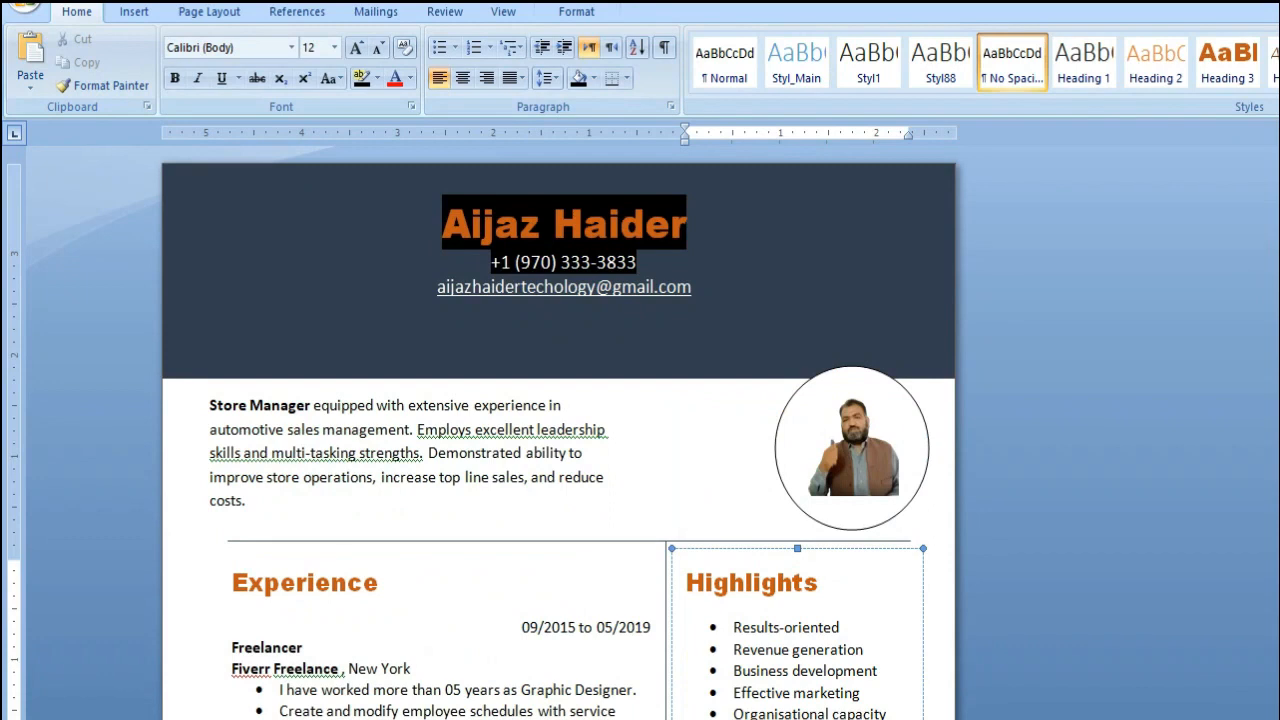
{"action": "scroll", "coordinate": [560, 360], "scroll_direction": "down", "scroll_amount": 5}
{"action": "scroll", "coordinate": [560, 360], "scroll_direction": "up", "scroll_amount": 5}
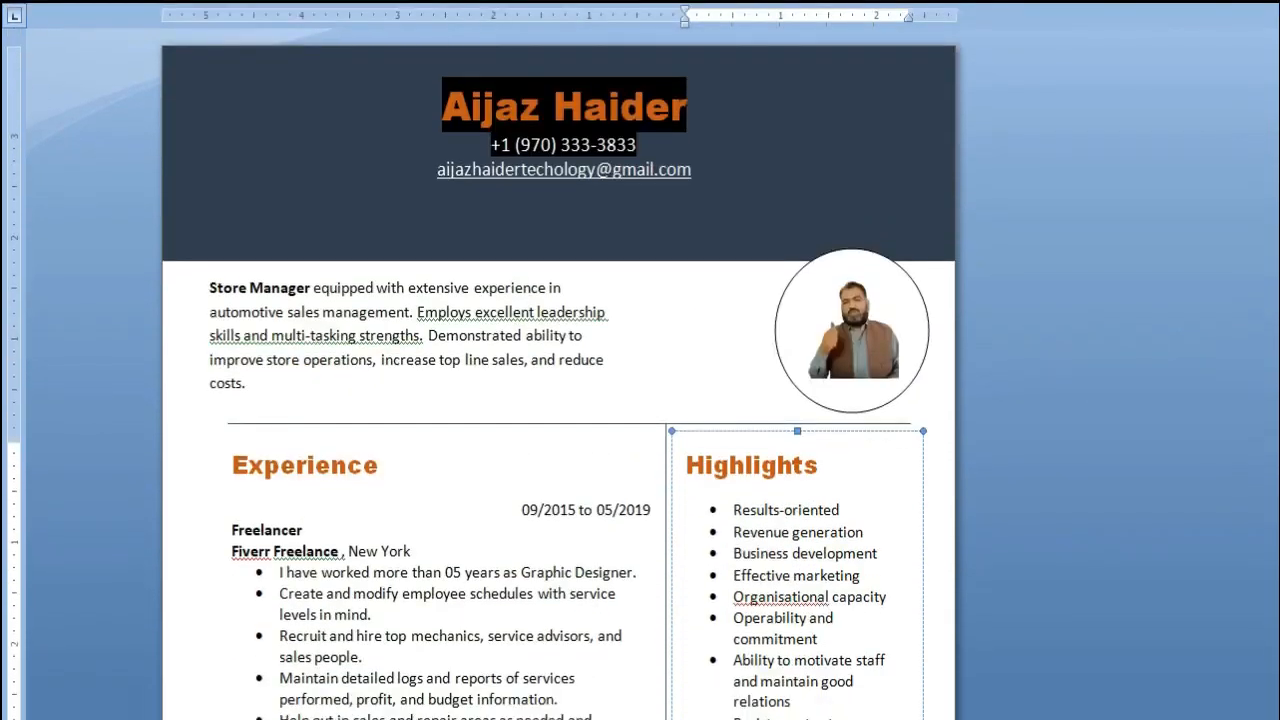
{"action": "left_click_drag", "start_coordinate": [210, 273], "coordinate": [309, 273]}
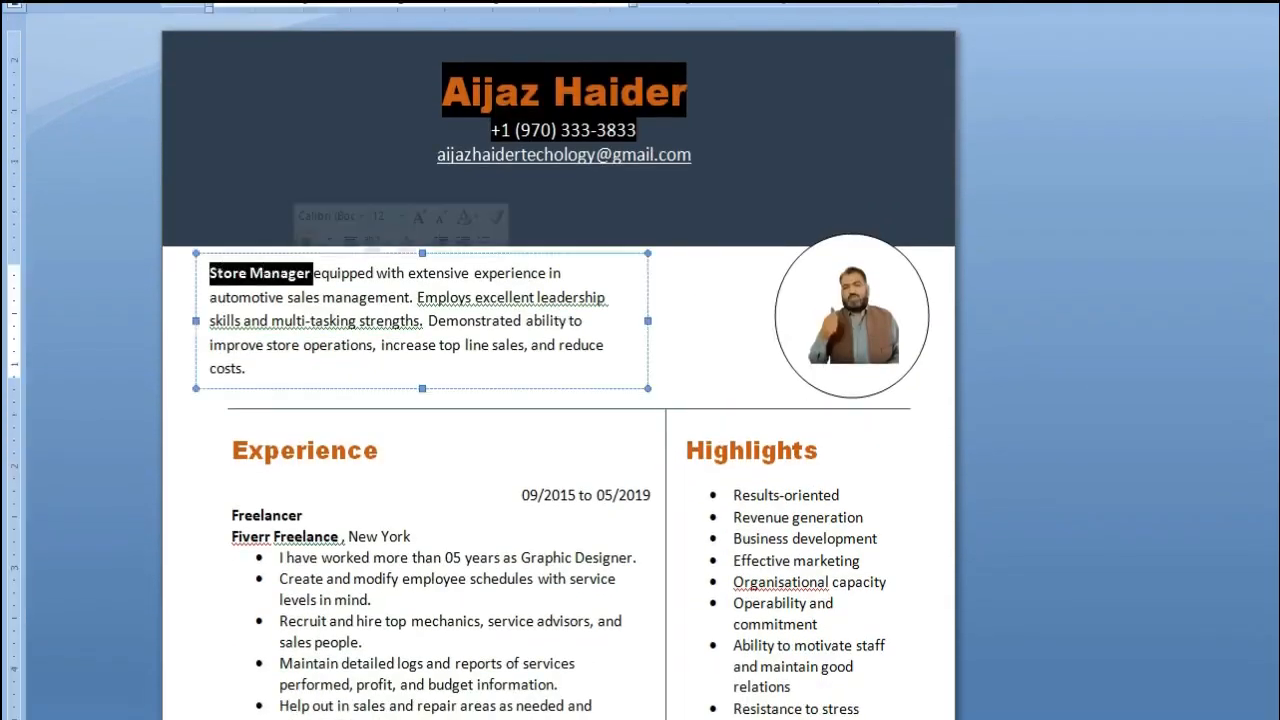
{"action": "type", "text": "Graphi"}
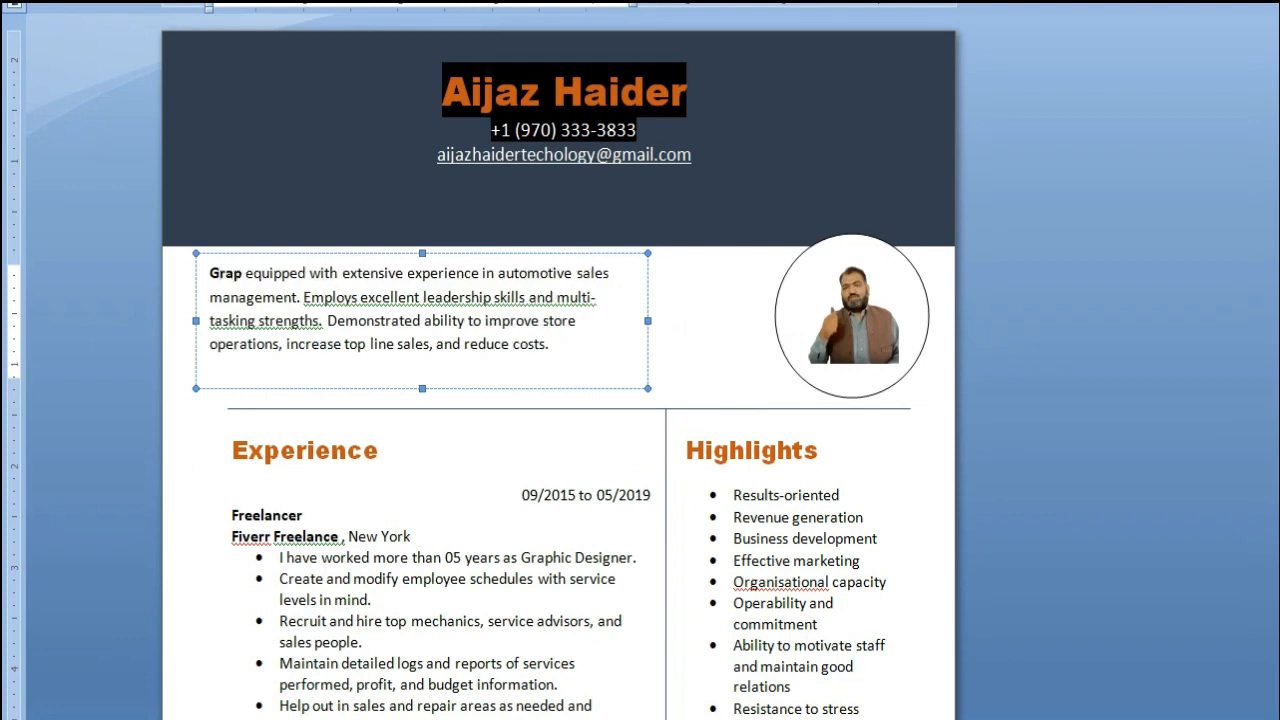
{"action": "type", "text": "c Des"}
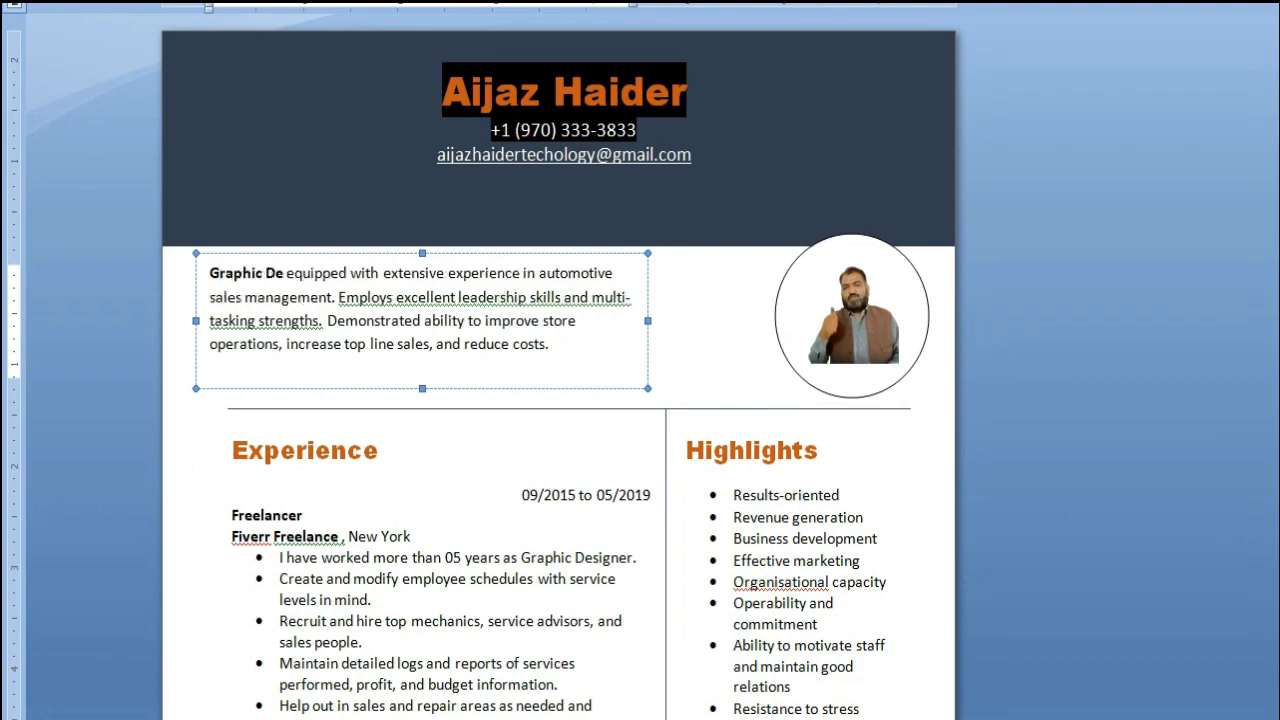